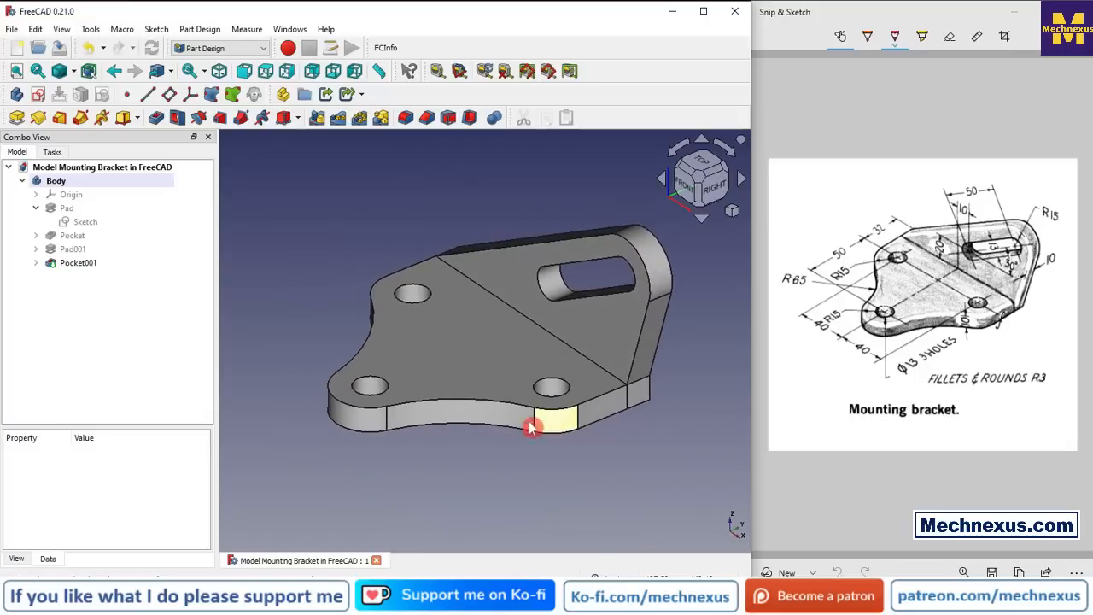
Step: Save the mounting bracket document and close it
click(12, 29)
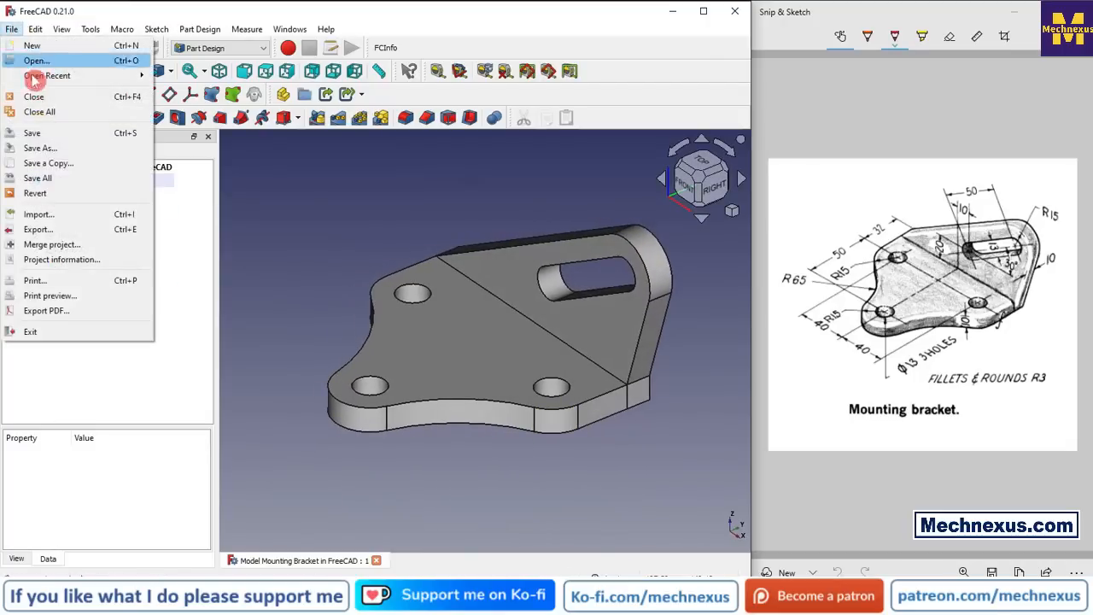
click(36, 134)
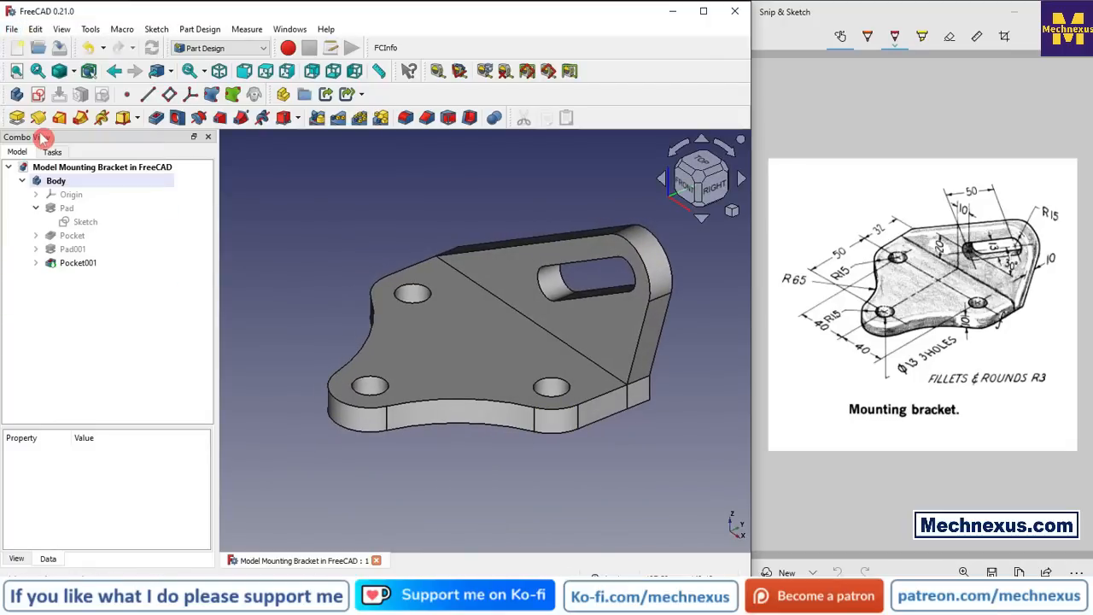
click(378, 562)
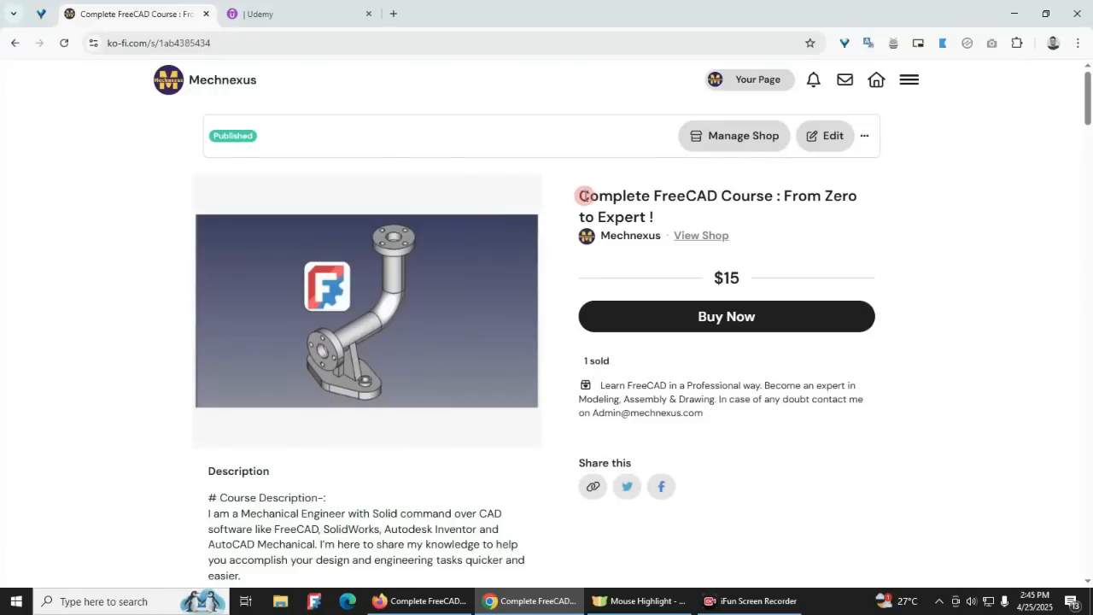
Step: Highlight the course title on the Ko-fi page in Chrome and the second sale's paid price in the Udemy revenue report
drag(579, 198, 859, 214)
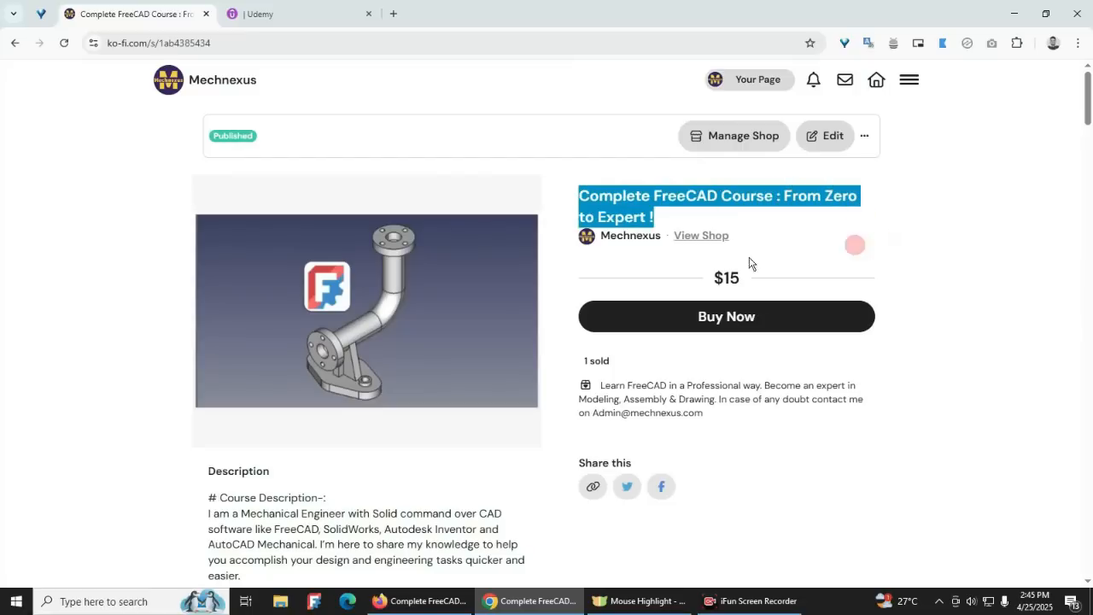
click(144, 354)
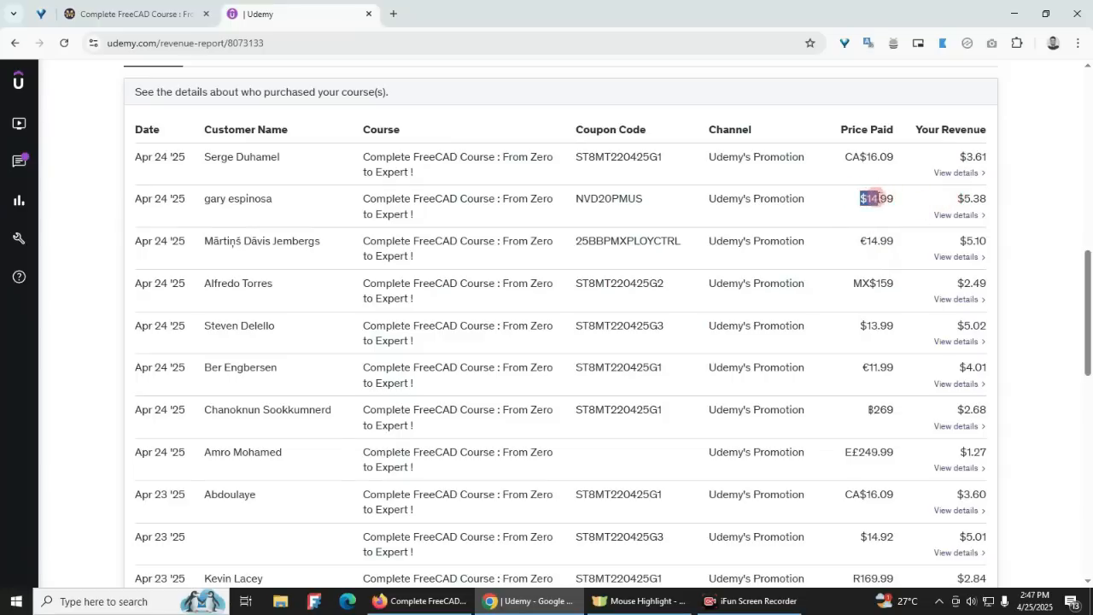
drag(876, 197, 897, 202)
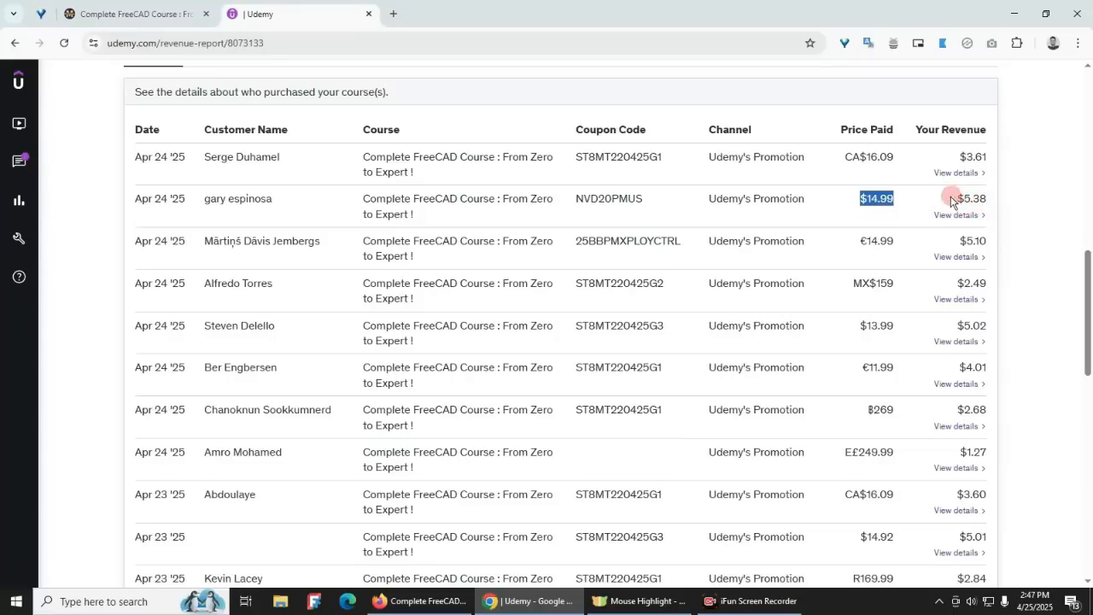
Step: Switch to Firefox and review the Udemy course curriculum from its introduction onward, expanding the Miscellaneous Part Modeling section
click(421, 608)
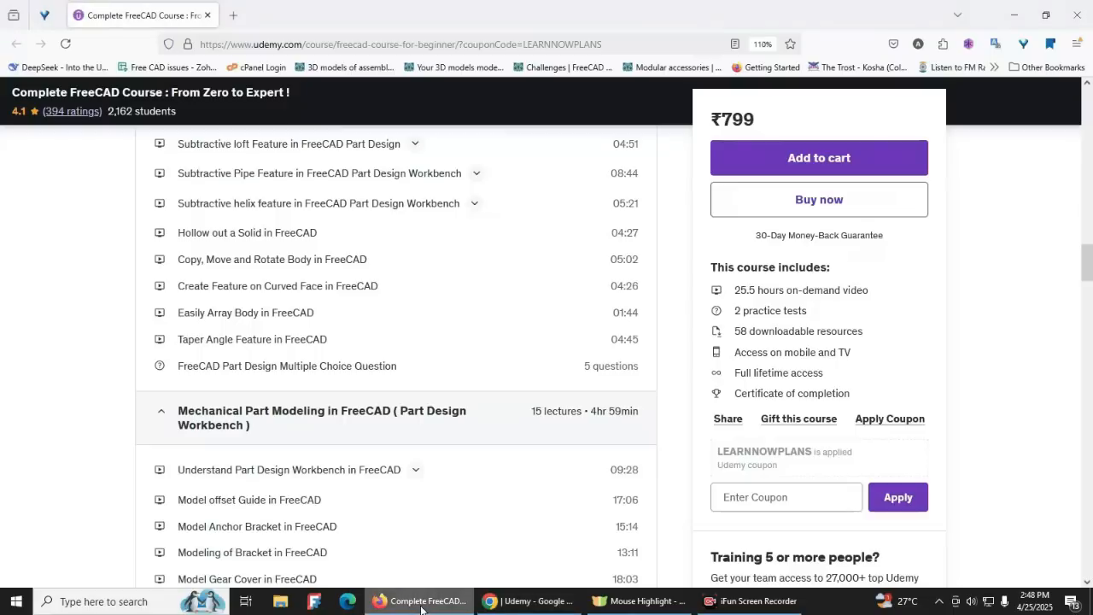
scroll(483, 404, up, 5)
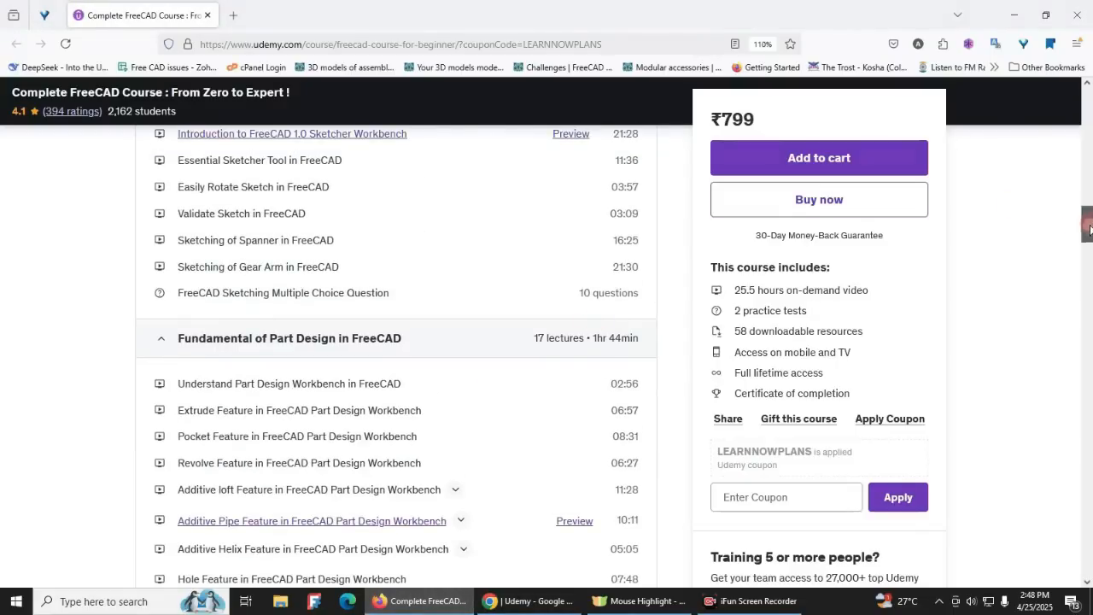
drag(1086, 224, 1086, 82)
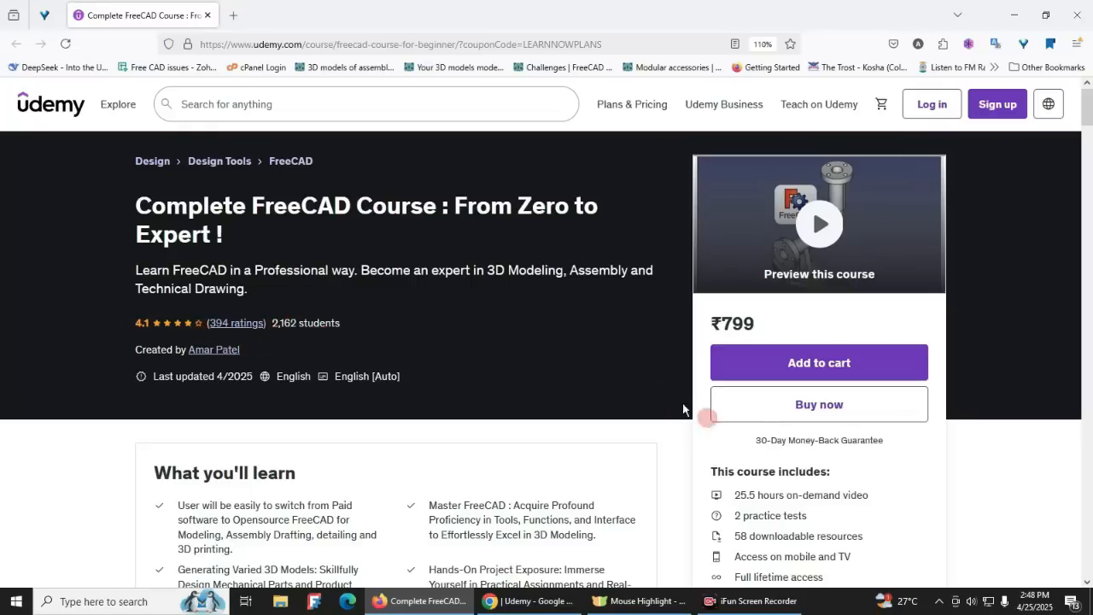
scroll(557, 338, down, 7)
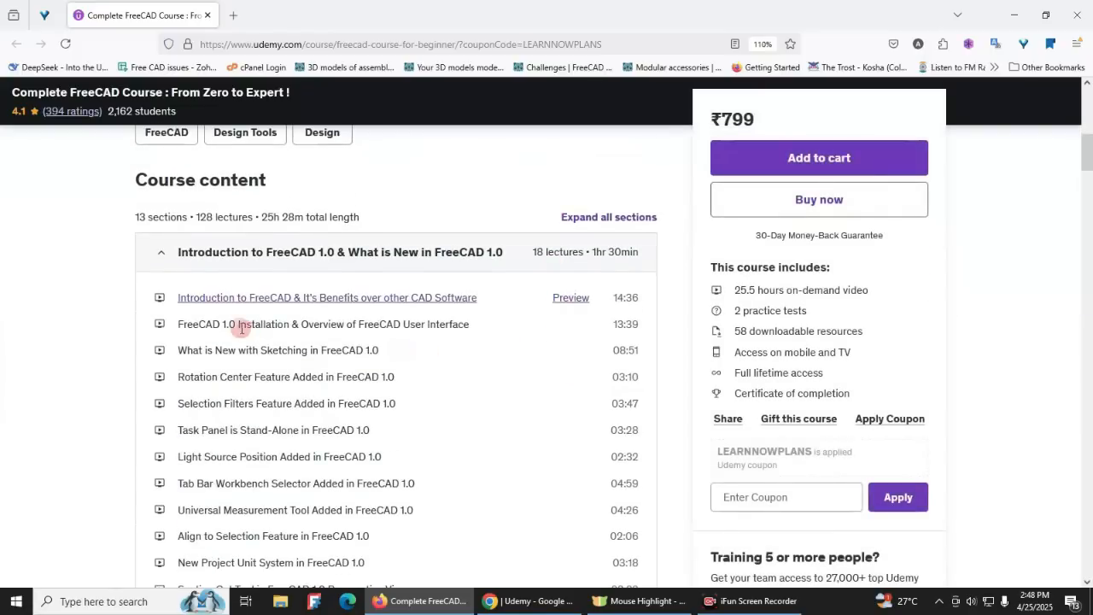
scroll(280, 270, down, 3)
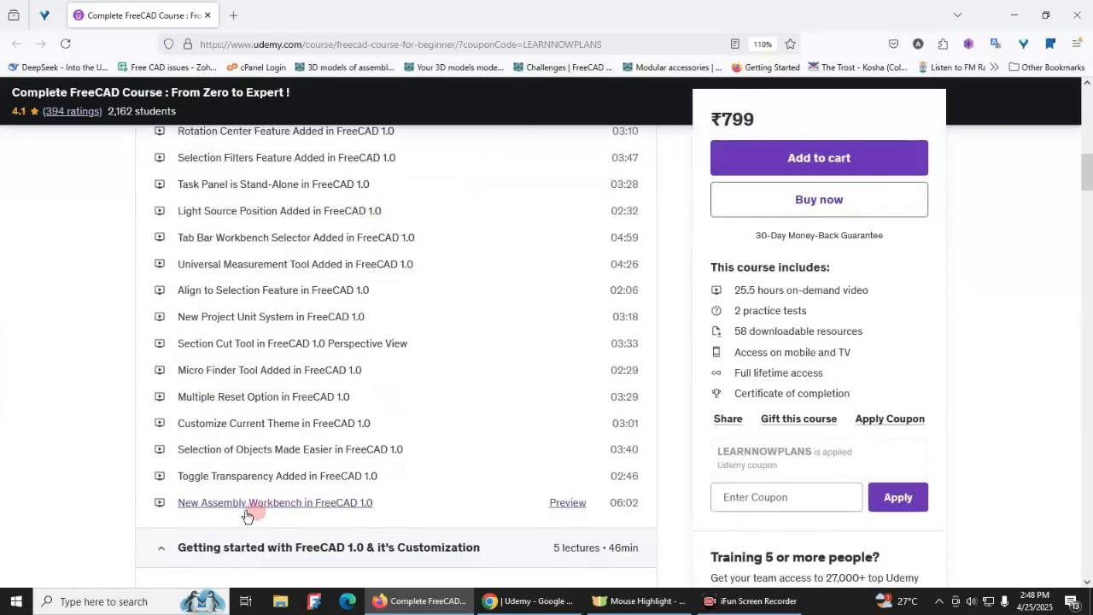
scroll(299, 410, down, 10)
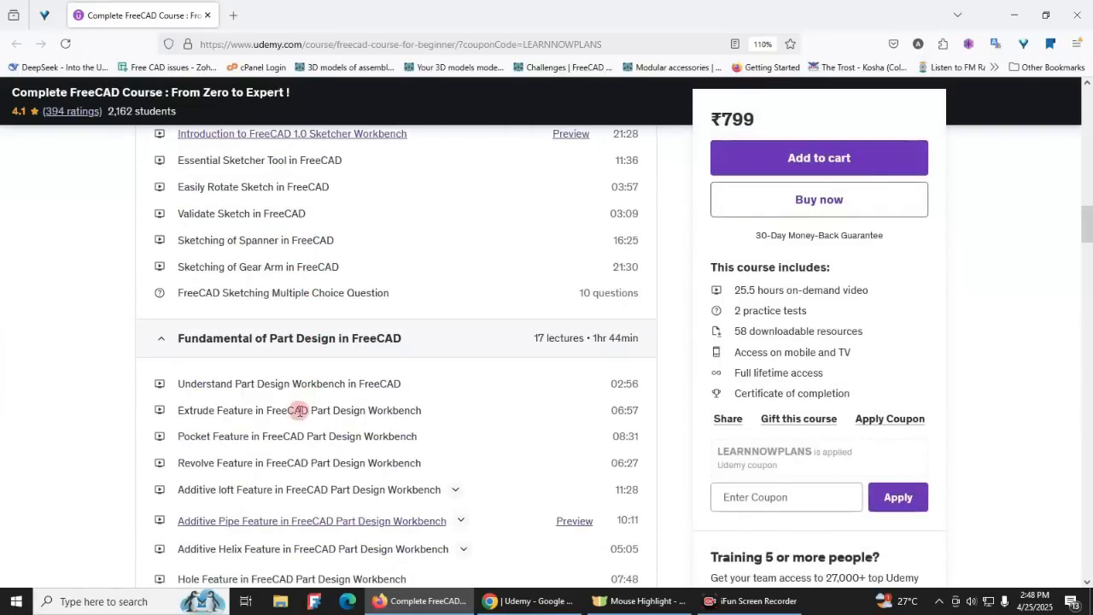
scroll(299, 410, down, 15)
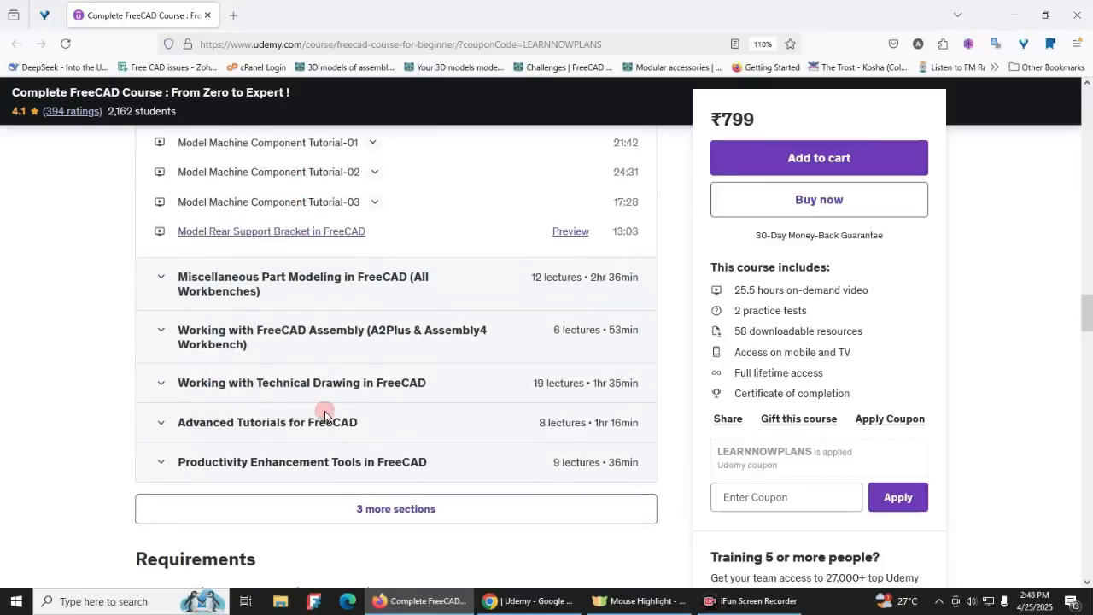
click(284, 266)
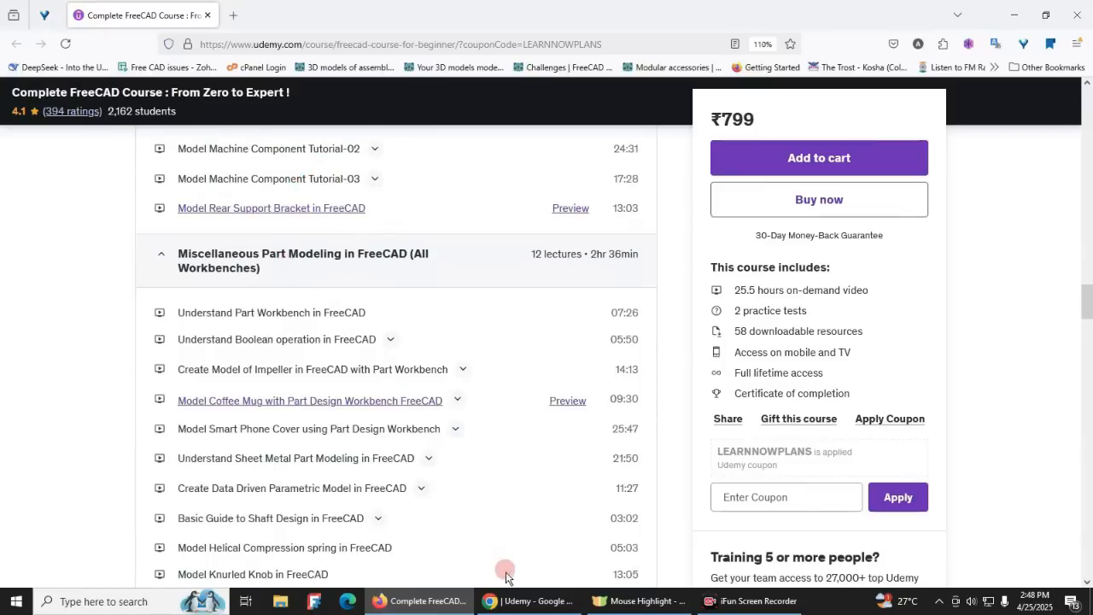
Step: Recheck the Udemy revenue report in Chrome and return to the top of the Udemy course page in Firefox
click(519, 601)
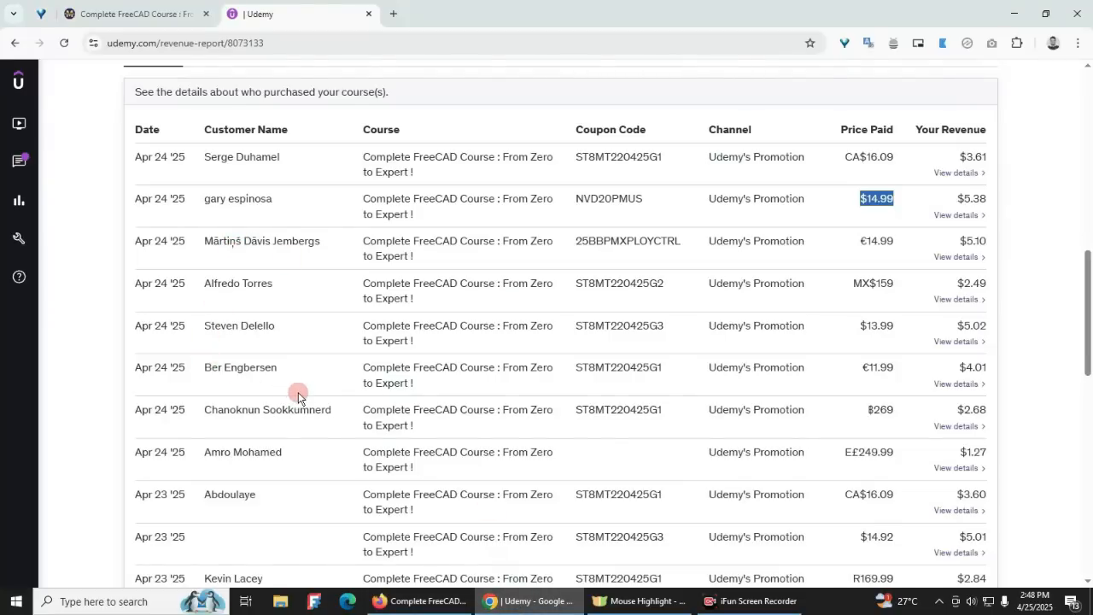
click(420, 601)
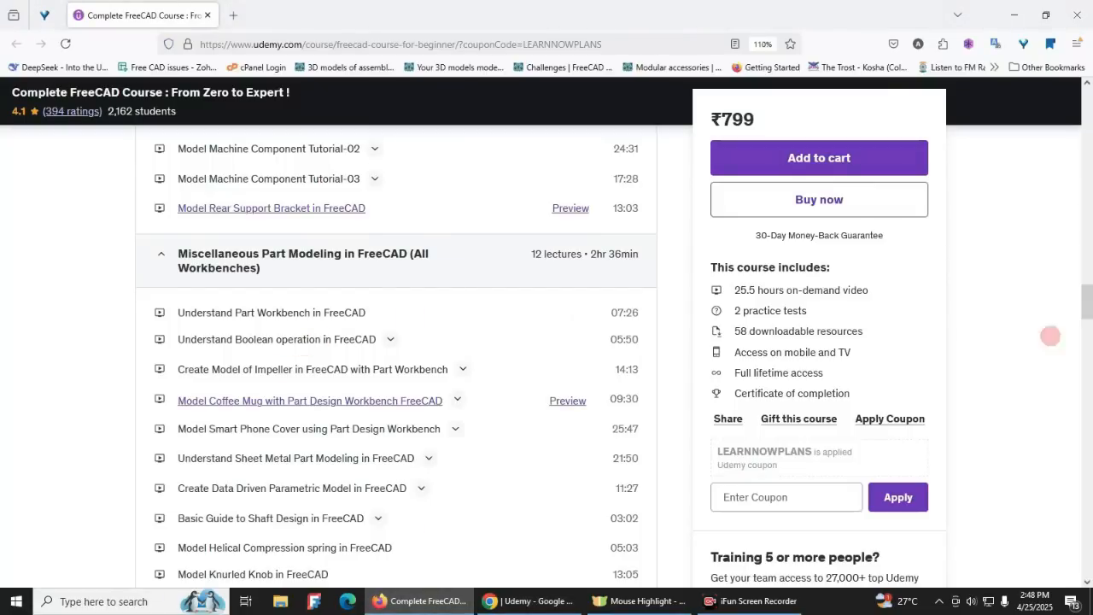
drag(1090, 307, 1069, 91)
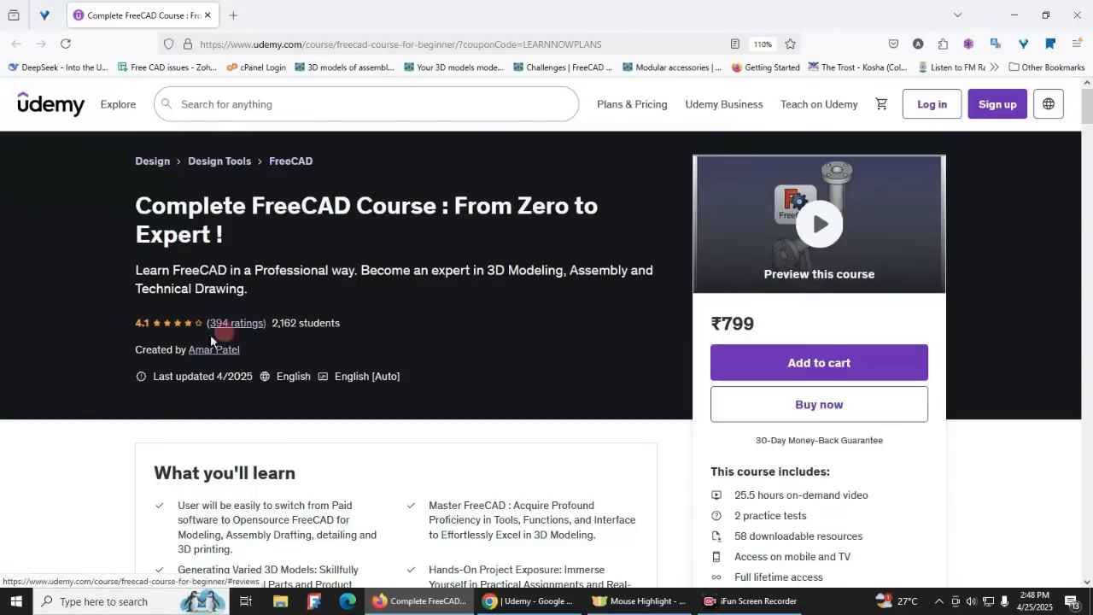
Step: View the Ko-fi course page in Chrome and open the "Complete FreeCAD Course : From Zero to Expert !" folder in Google Drive
click(525, 601)
click(154, 14)
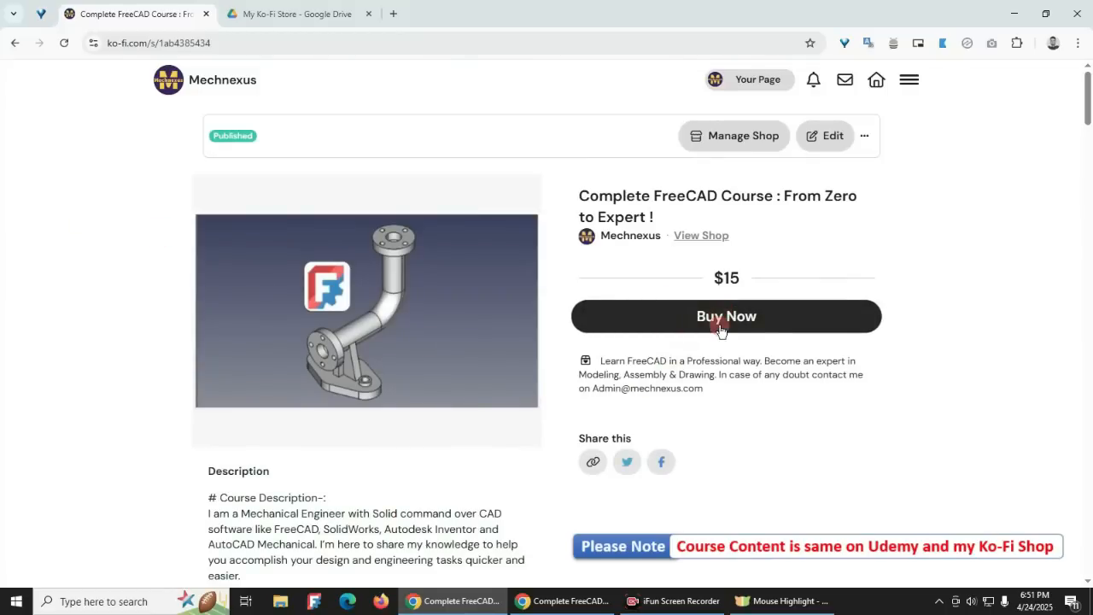
click(293, 13)
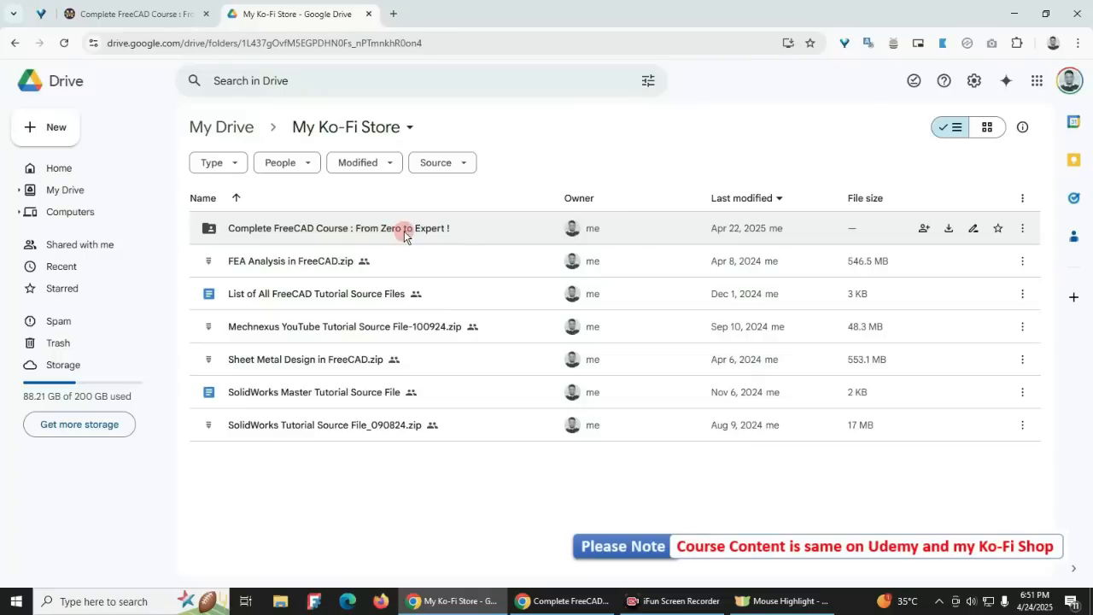
double_click(310, 231)
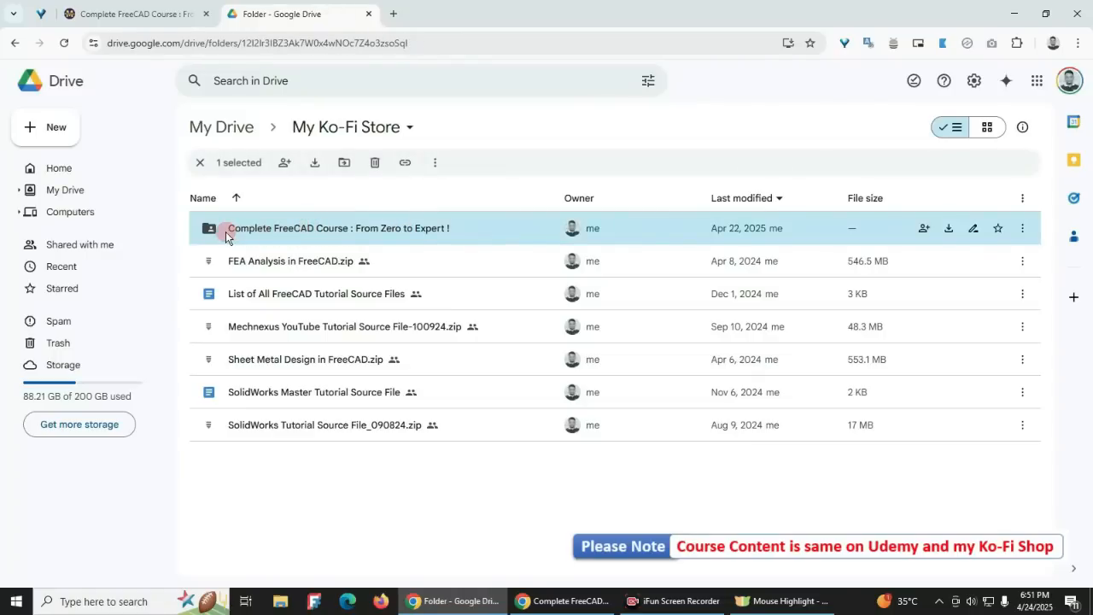
scroll(282, 393, down, 2)
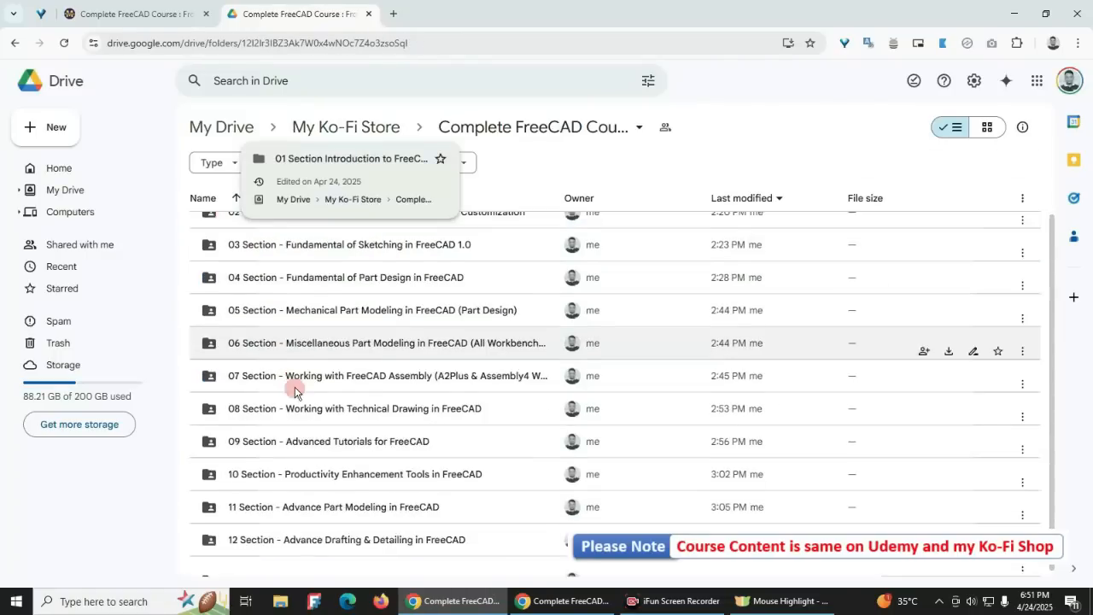
Step: Read through the Ko-fi page's course description and the lecture lists of Sections 1 to 4
click(146, 12)
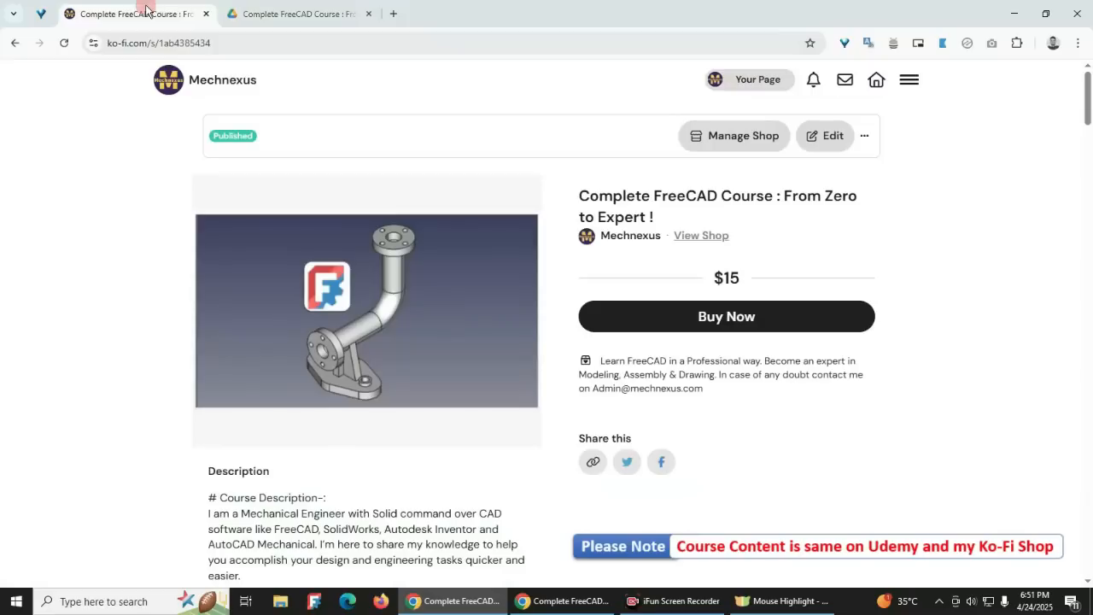
scroll(238, 373, down, 7)
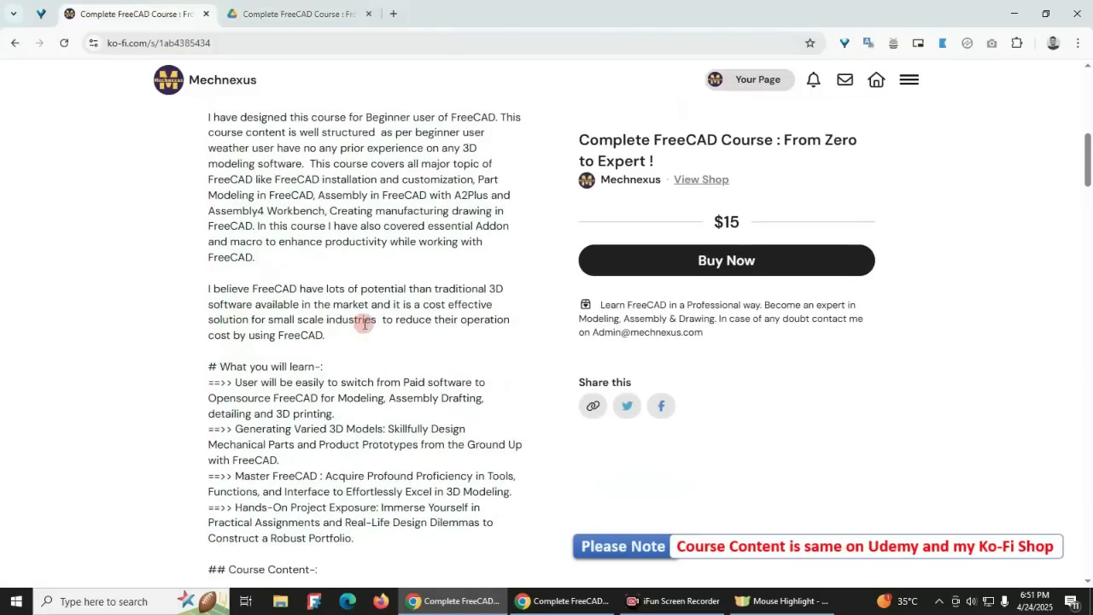
scroll(366, 317, down, 2)
scroll(430, 383, down, 6)
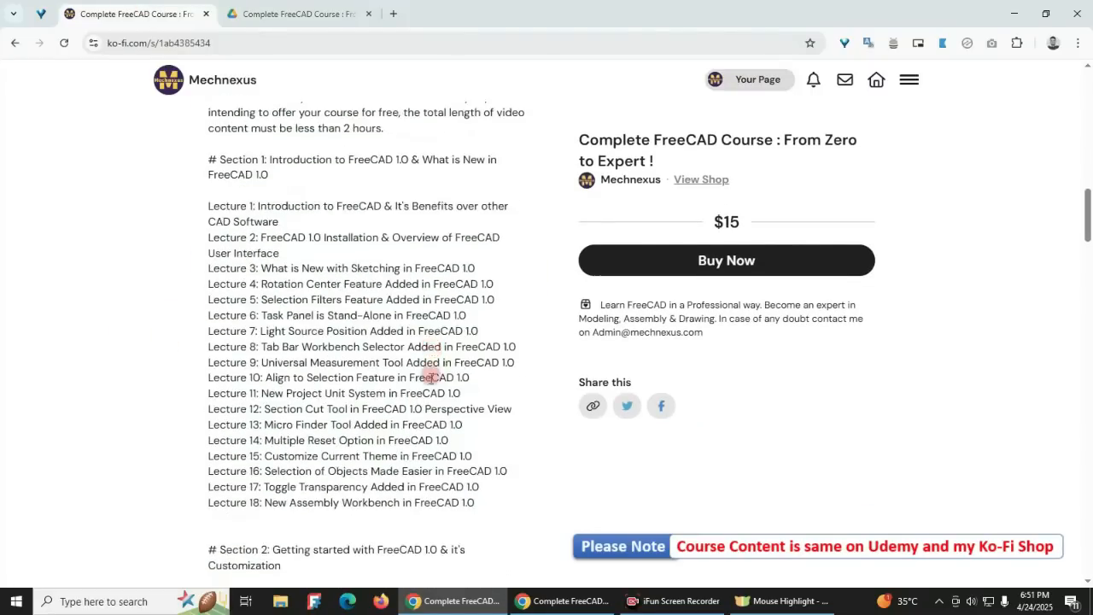
scroll(429, 382, up, 2)
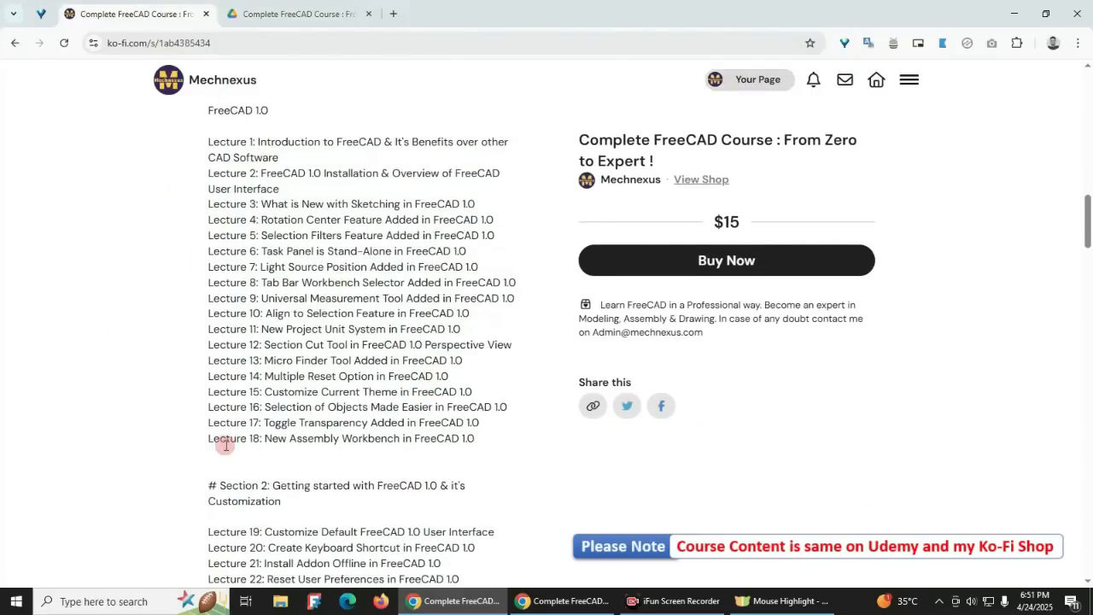
scroll(294, 402, down, 2)
scroll(294, 401, down, 3)
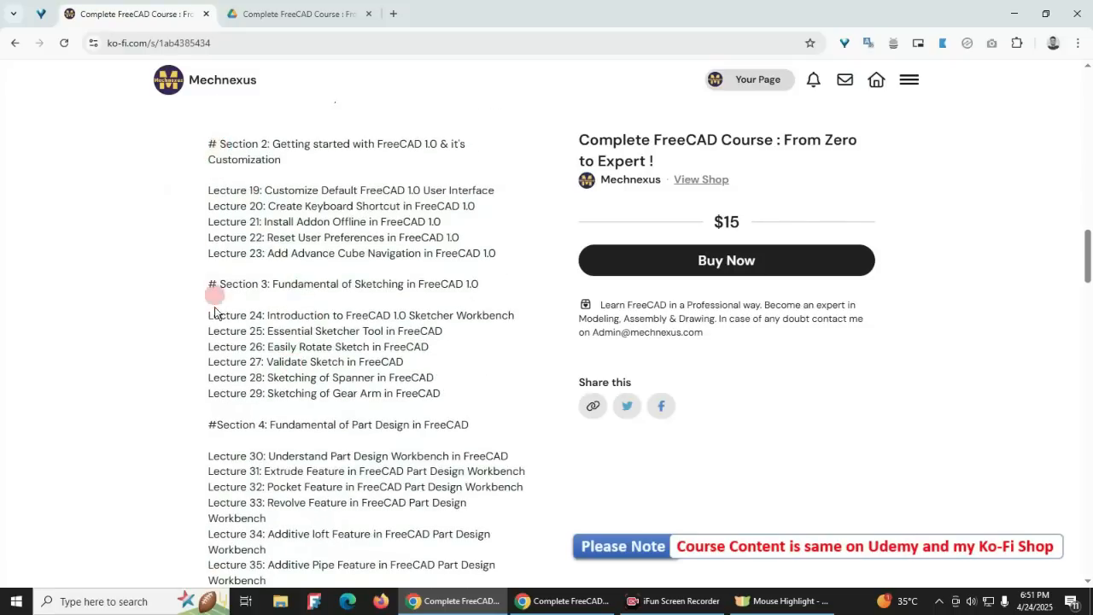
scroll(241, 379, down, 2)
Step: Compare the section folders in Google Drive with the Section 1 lecture list on the Ko-fi page
click(299, 13)
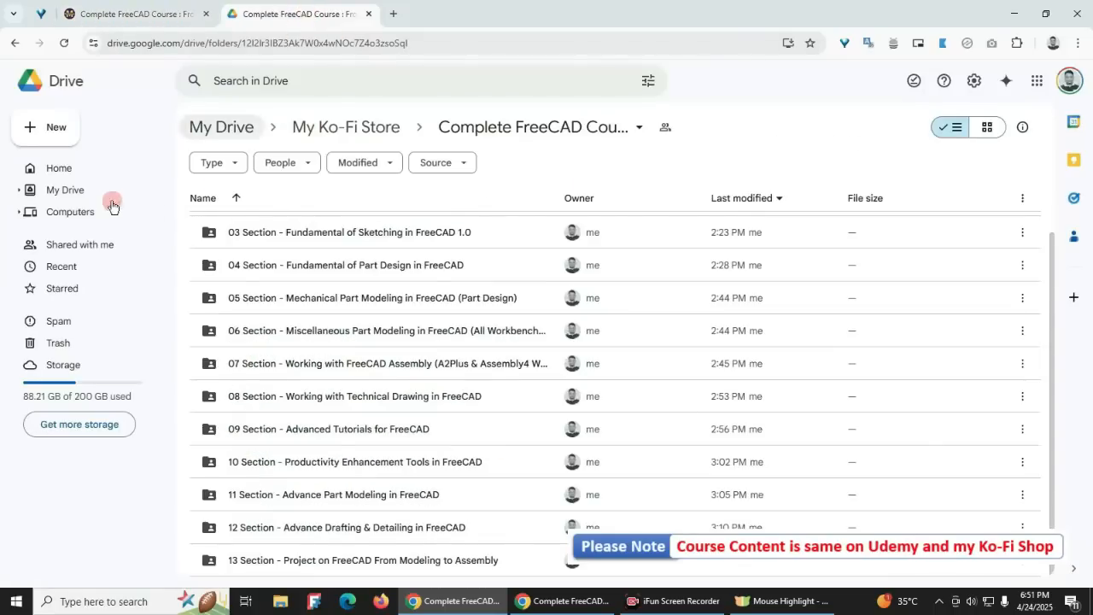
scroll(297, 327, up, 2)
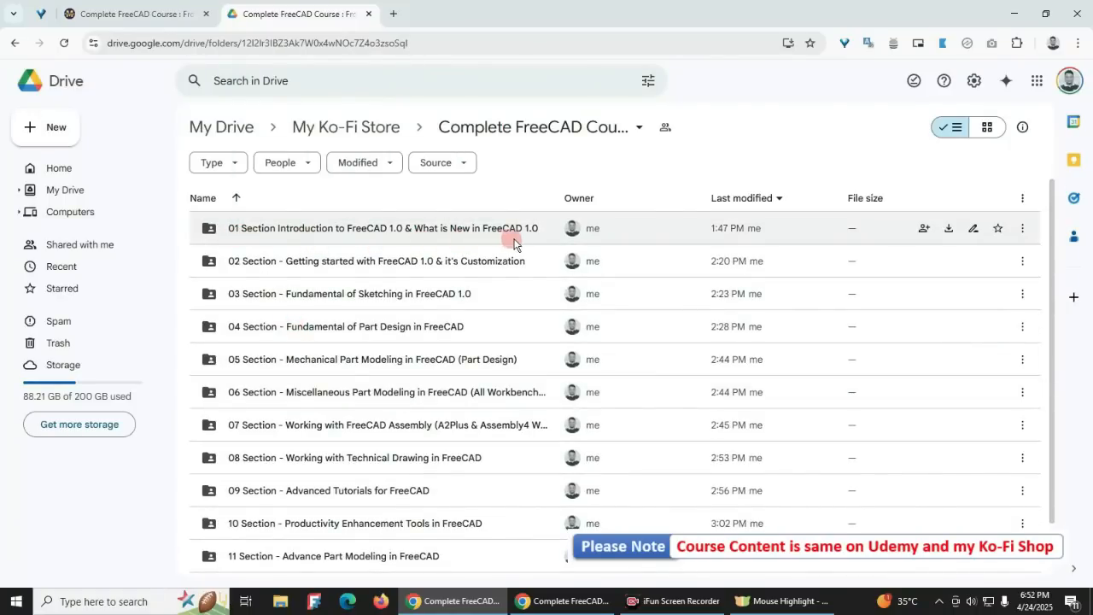
click(139, 14)
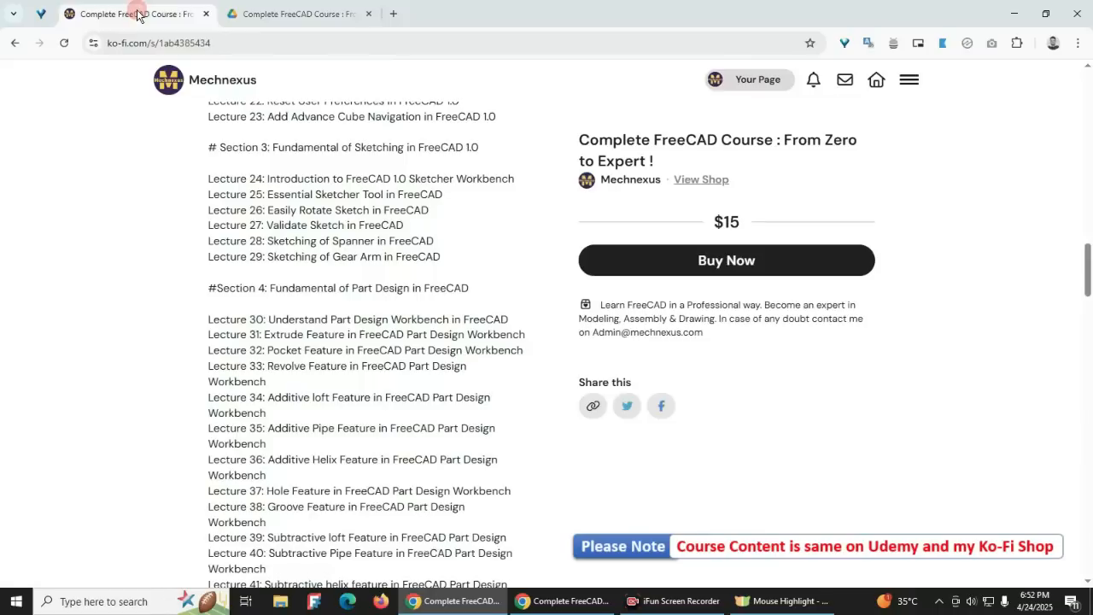
scroll(308, 478, up, 5)
scroll(312, 482, up, 4)
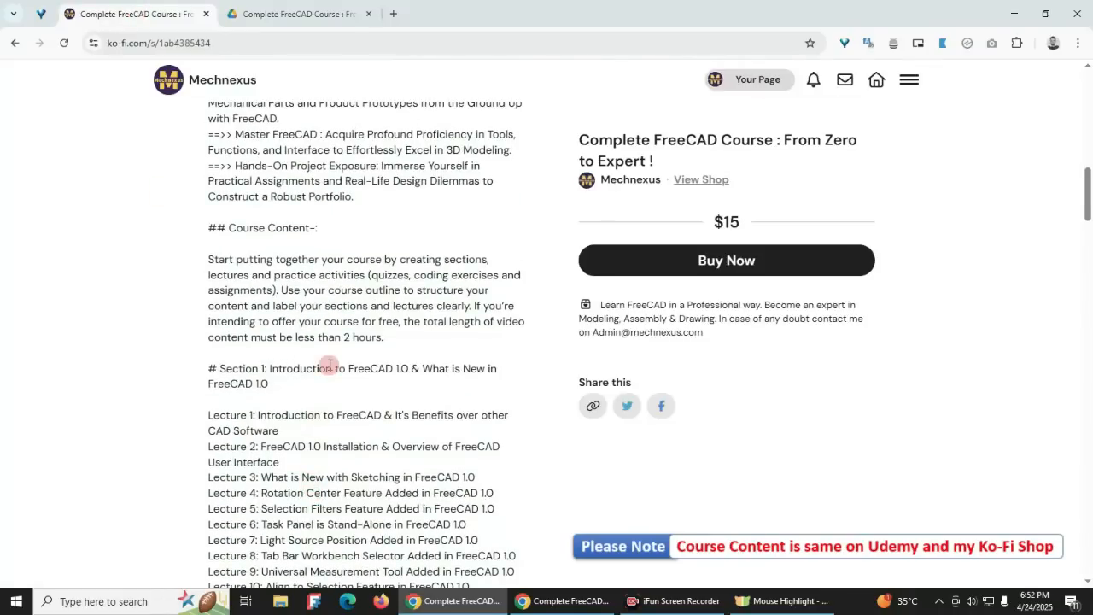
scroll(324, 359, down, 1)
scroll(311, 316, down, 1)
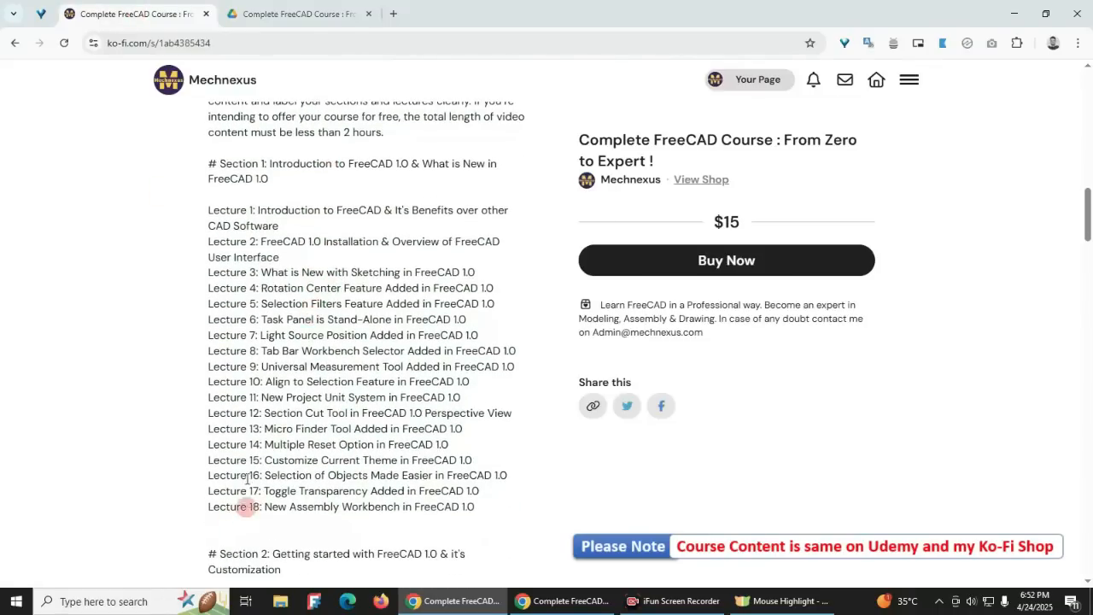
Step: Open the 01 Section folder in Google Drive, review its lecture folders, and open the 01 Lecture folder
click(286, 14)
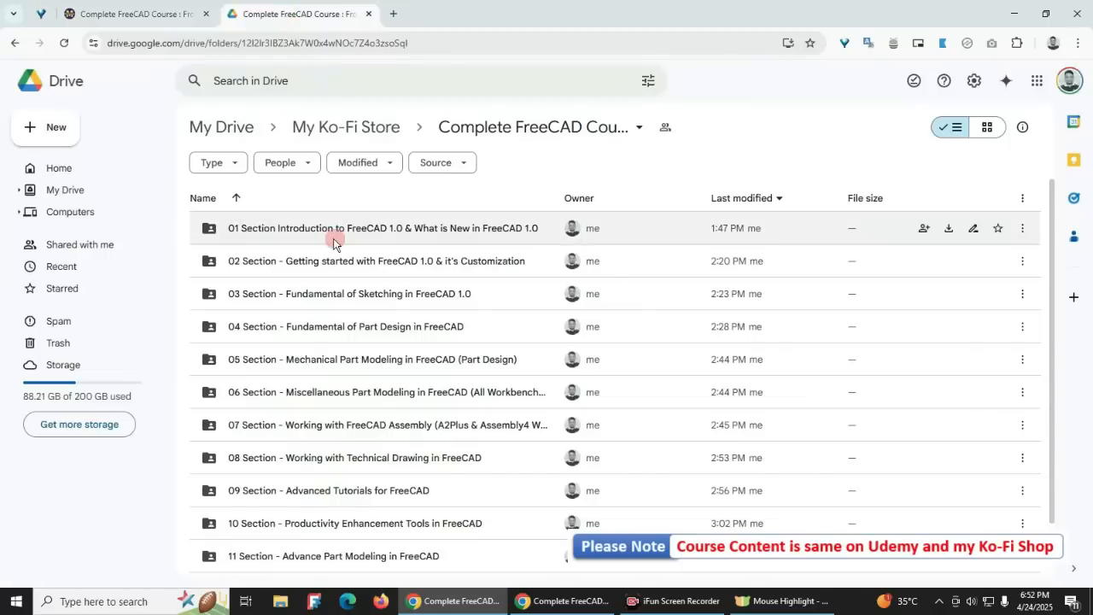
click(275, 229)
double_click(275, 230)
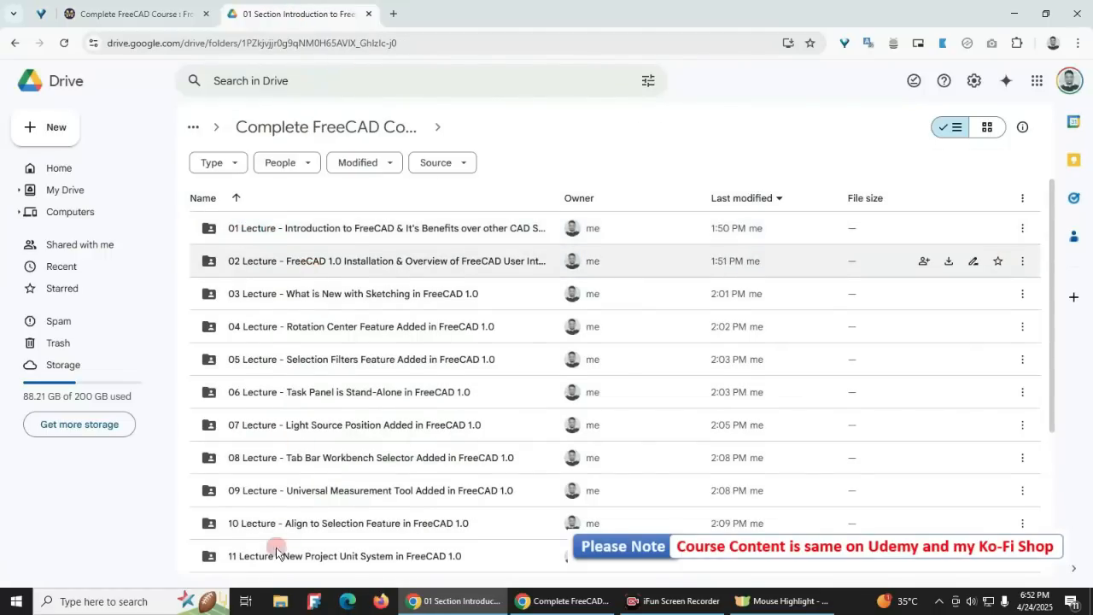
scroll(270, 567, down, 3)
scroll(270, 556, up, 5)
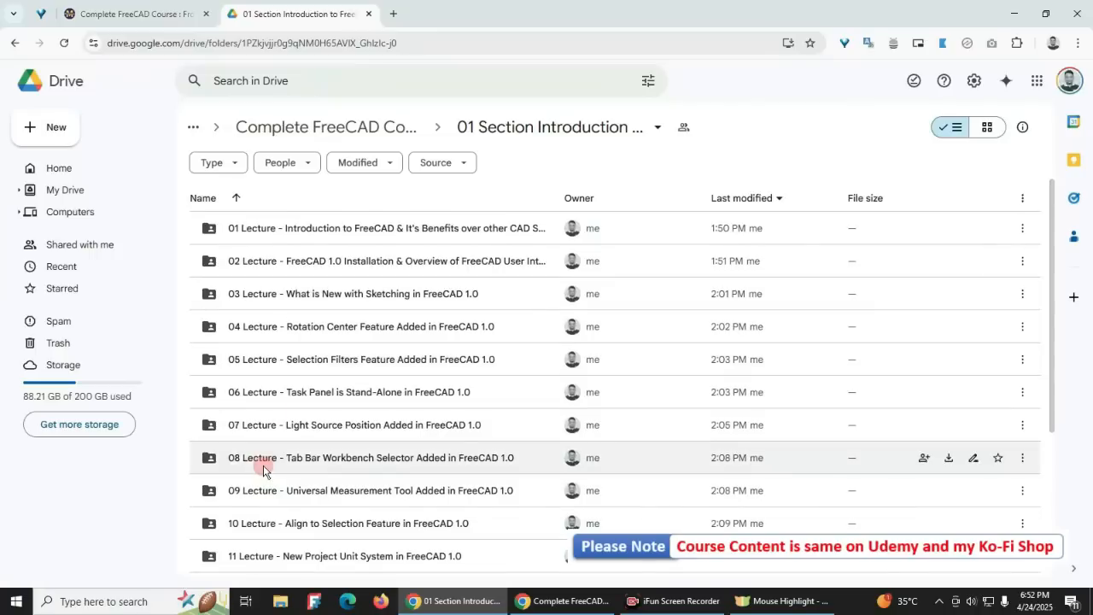
double_click(262, 232)
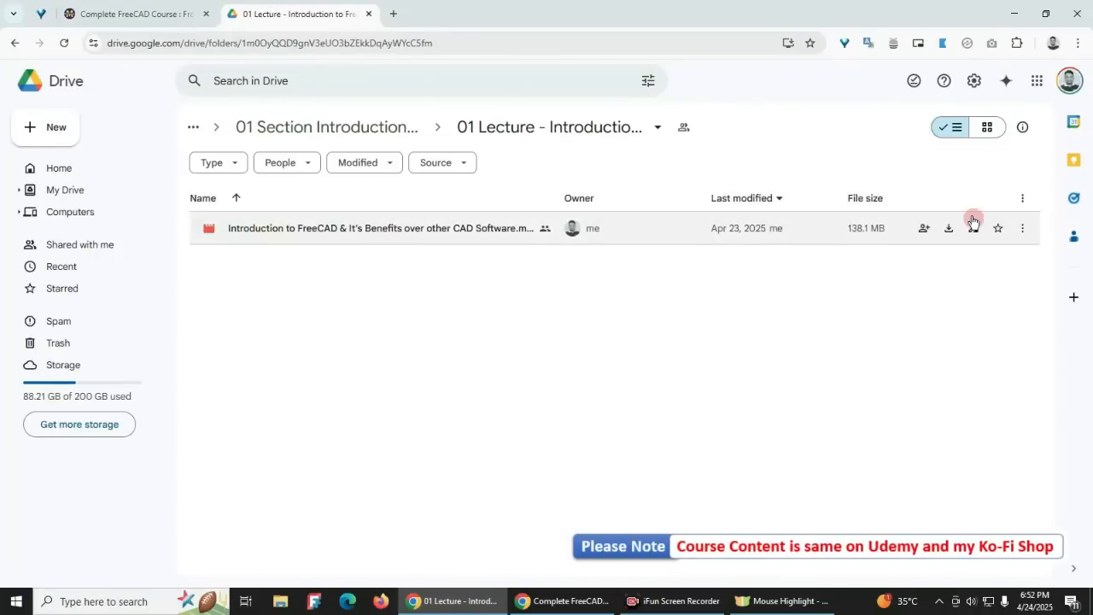
Step: Review the file actions available for the lecture video, including downloading, and return to the 01 Section folder
click(1023, 230)
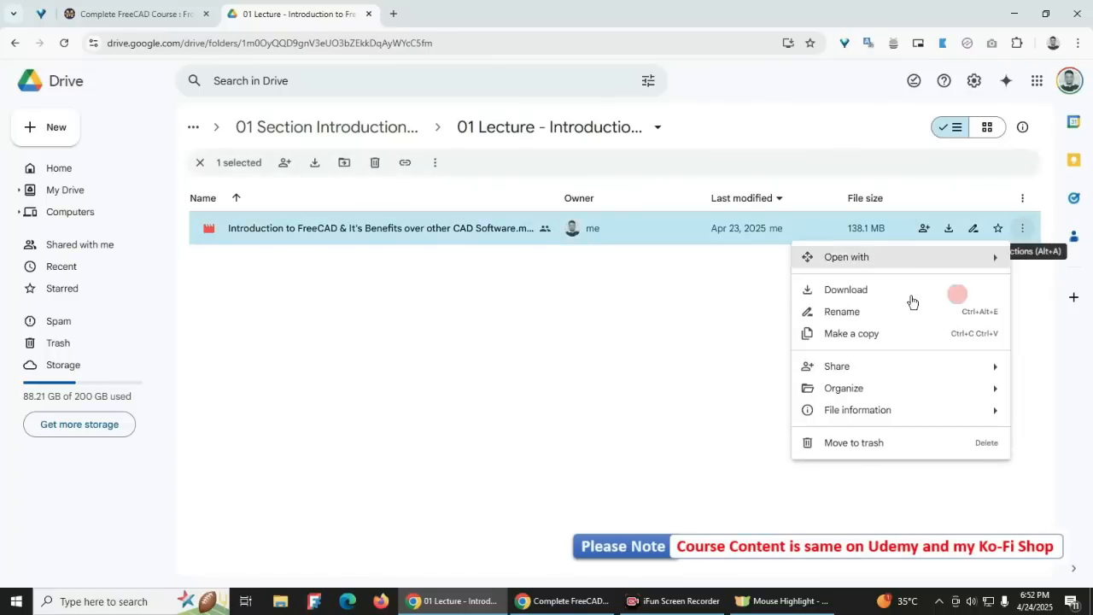
click(352, 380)
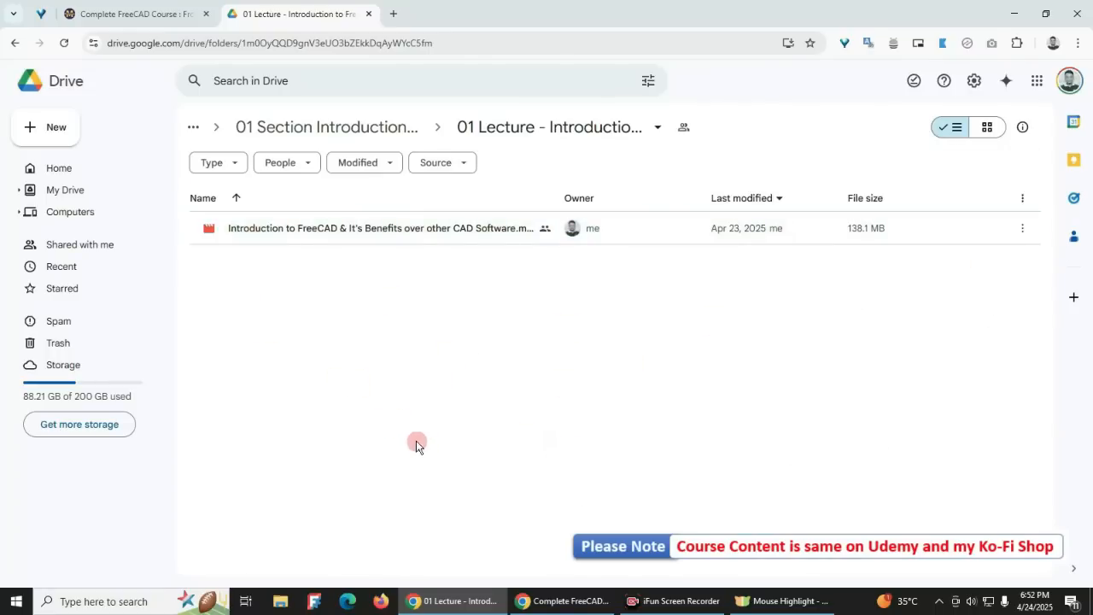
click(286, 125)
Step: Return to the Ko-fi course page, review its description and purchase details, and highlight the contact e-mail
click(154, 19)
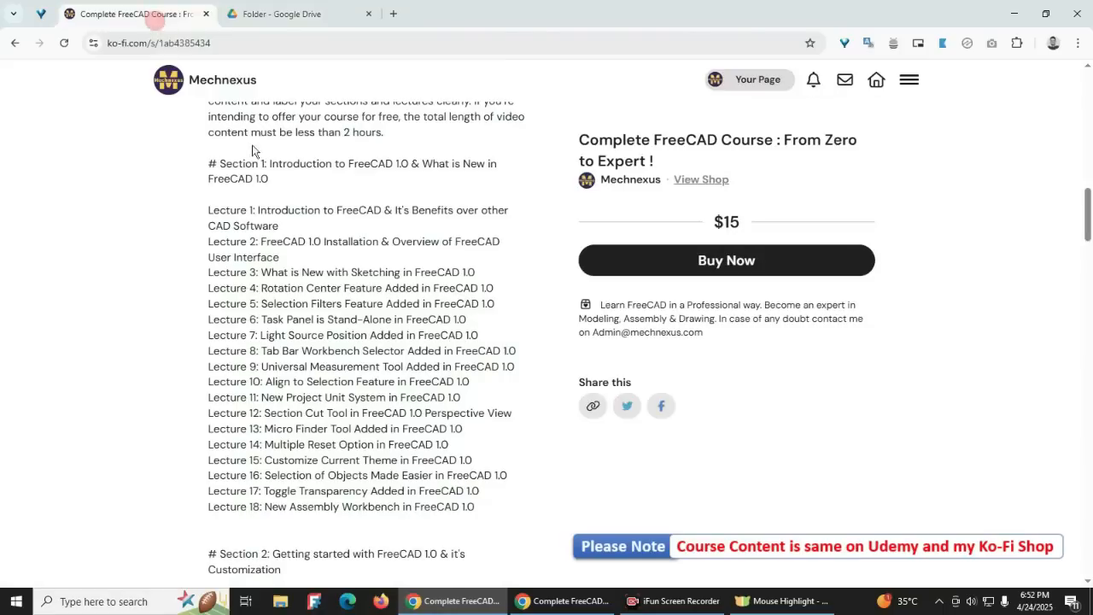
scroll(397, 417, up, 10)
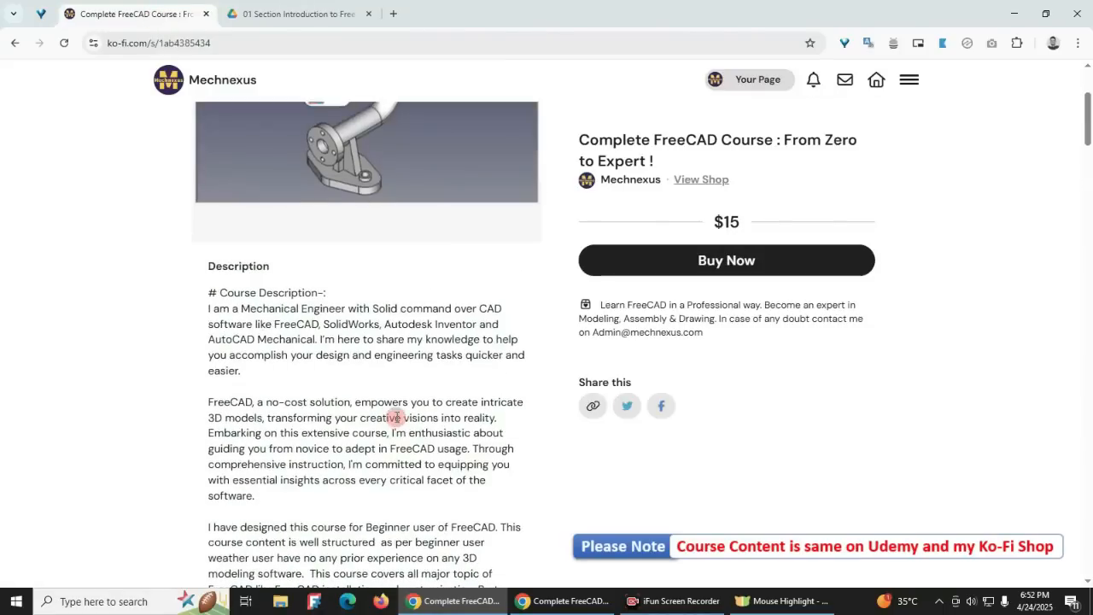
scroll(396, 417, up, 3)
scroll(355, 474, down, 2)
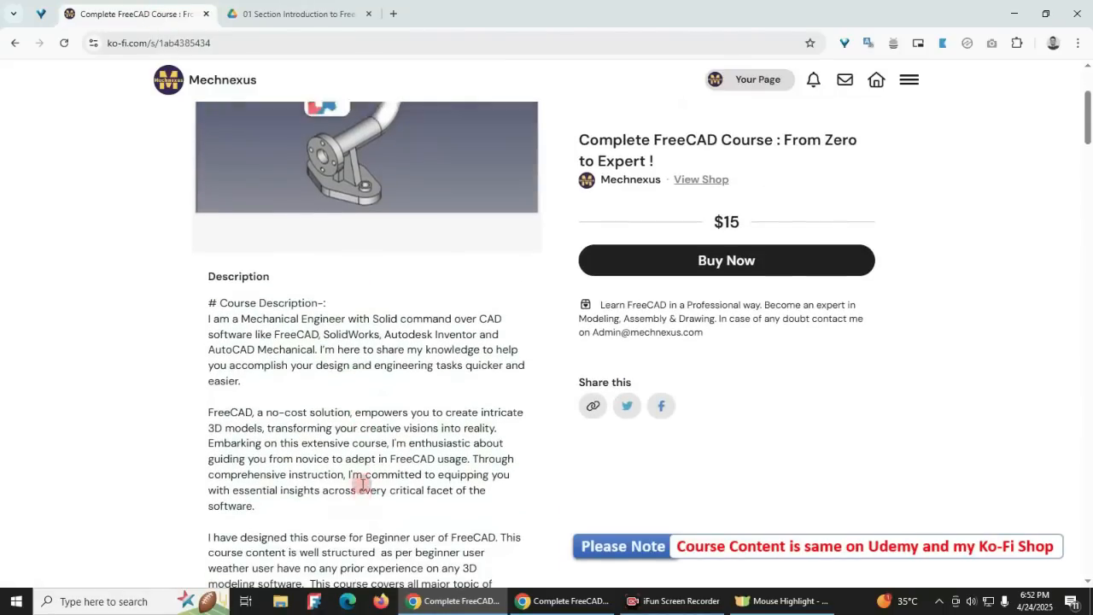
scroll(362, 482, up, 2)
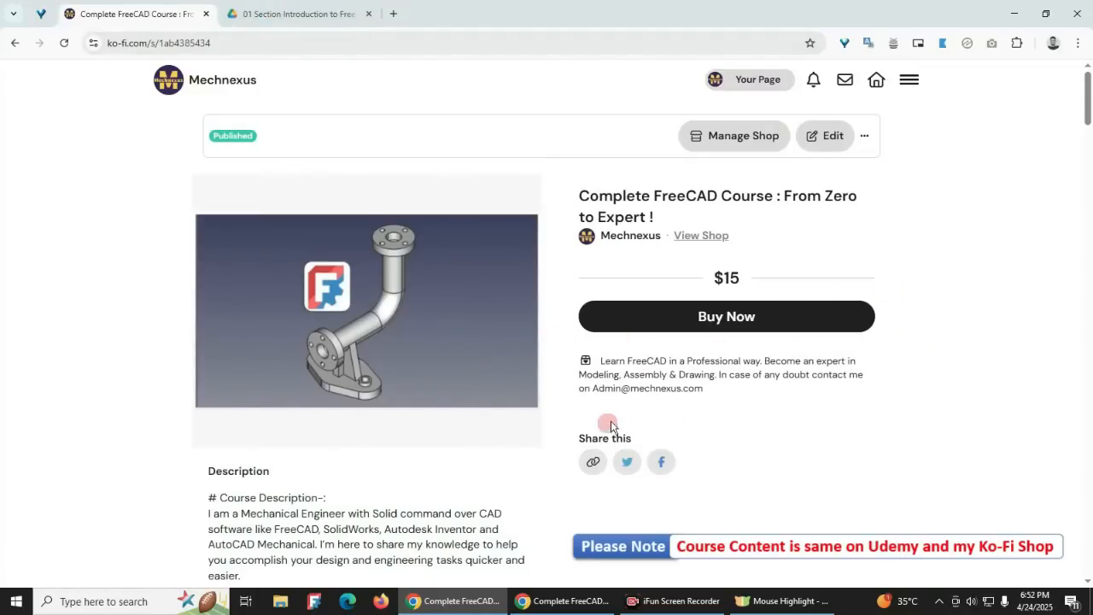
drag(595, 391, 707, 392)
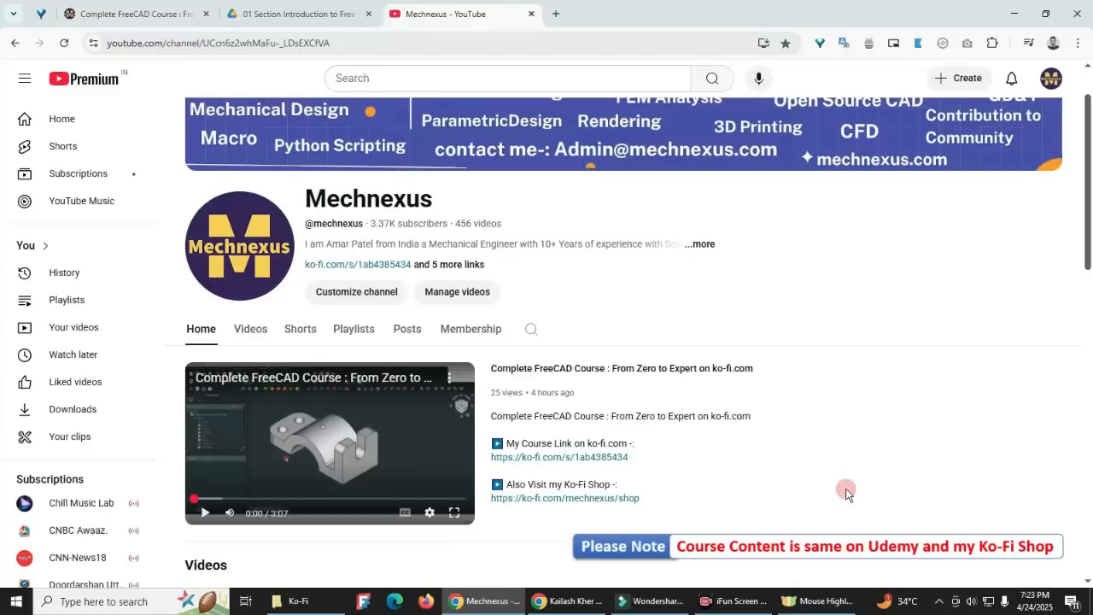
Step: Look over the Mechnexus YouTube channel's home page, including the featured Ko-fi course links and the recent videos
scroll(694, 477, down, 1)
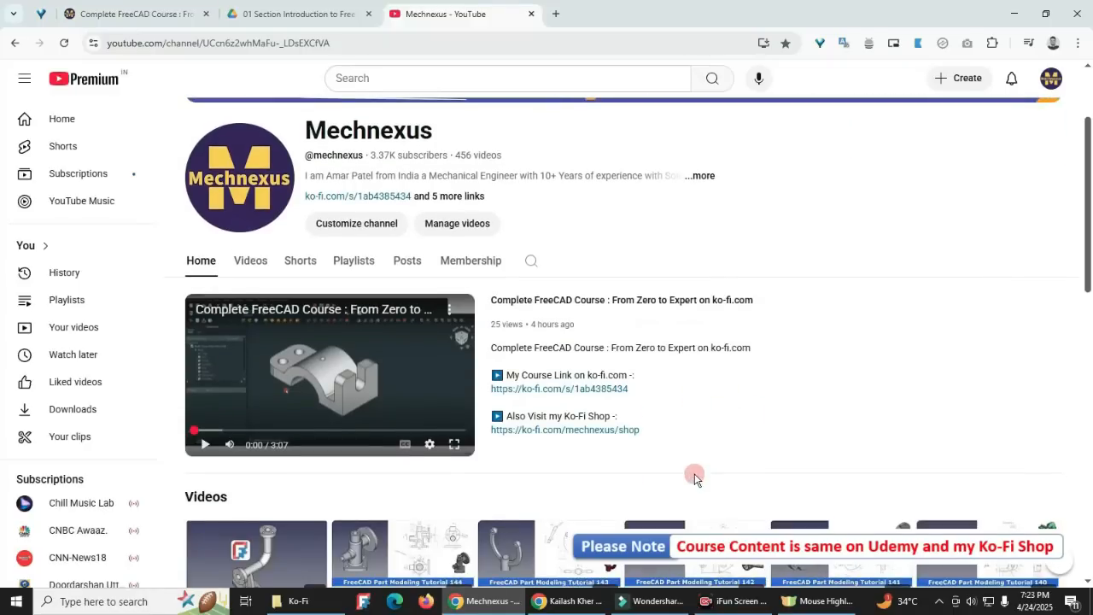
scroll(694, 477, up, 2)
scroll(516, 312, down, 2)
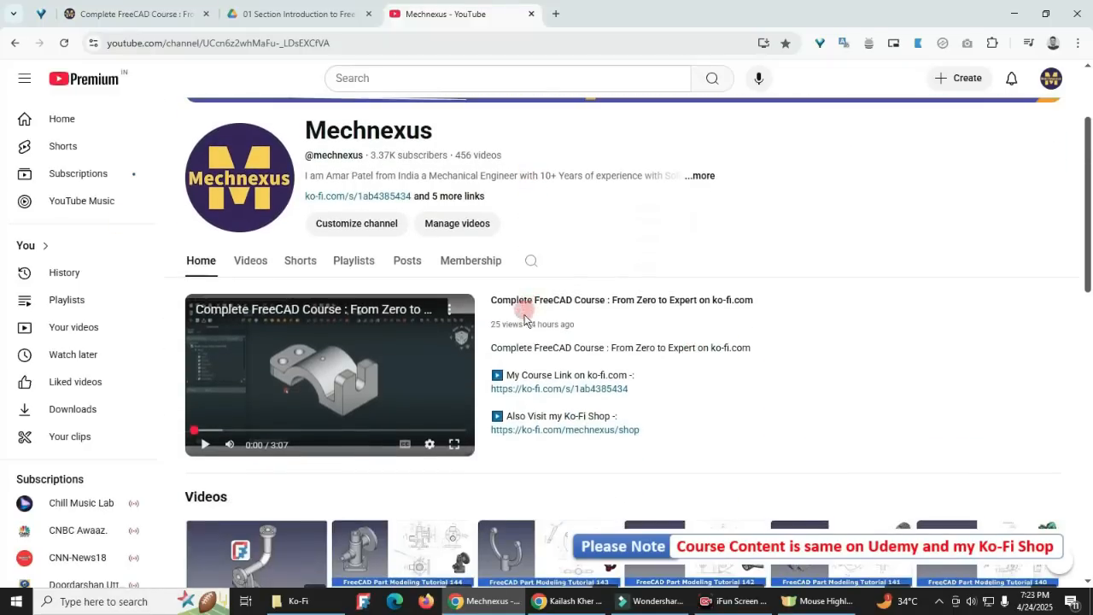
scroll(598, 397, down, 4)
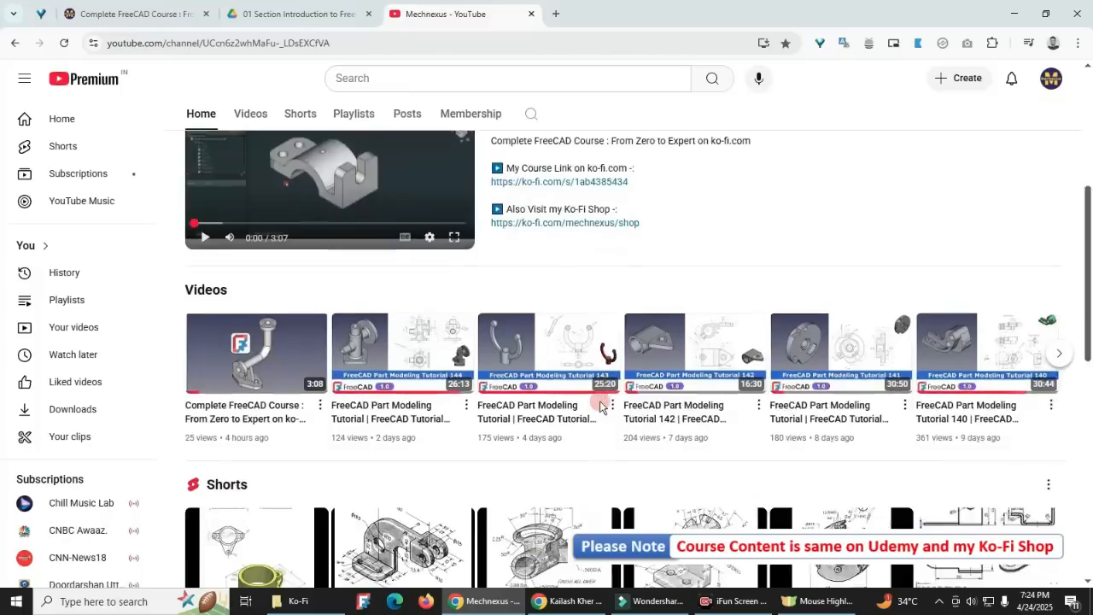
scroll(600, 402, up, 4)
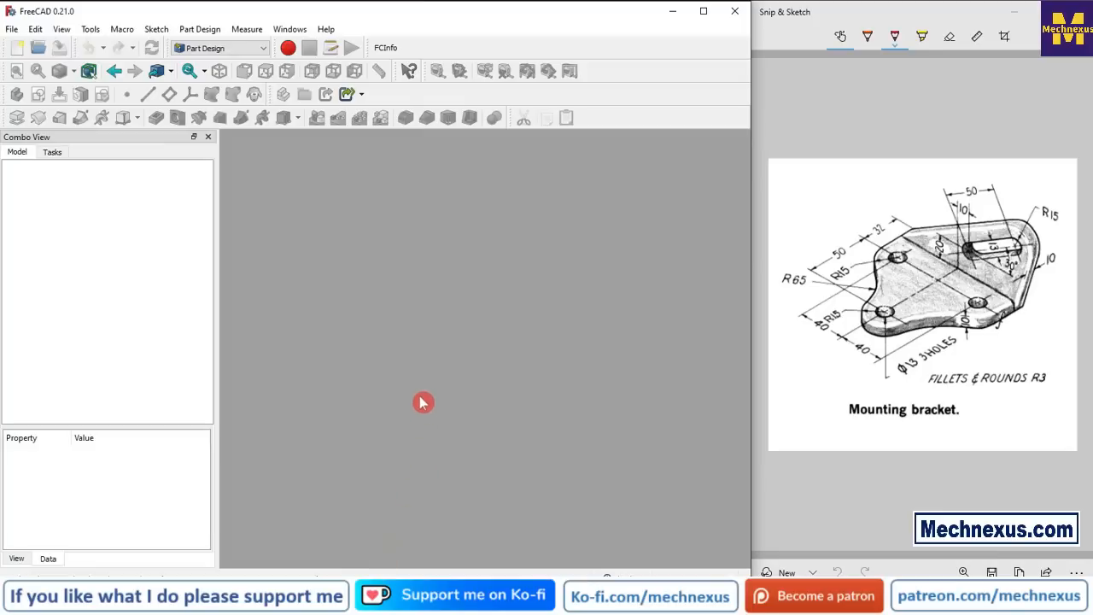
Step: In FreeCAD, create a new document with a Part Design body and show the body's origin planes and axes
click(18, 50)
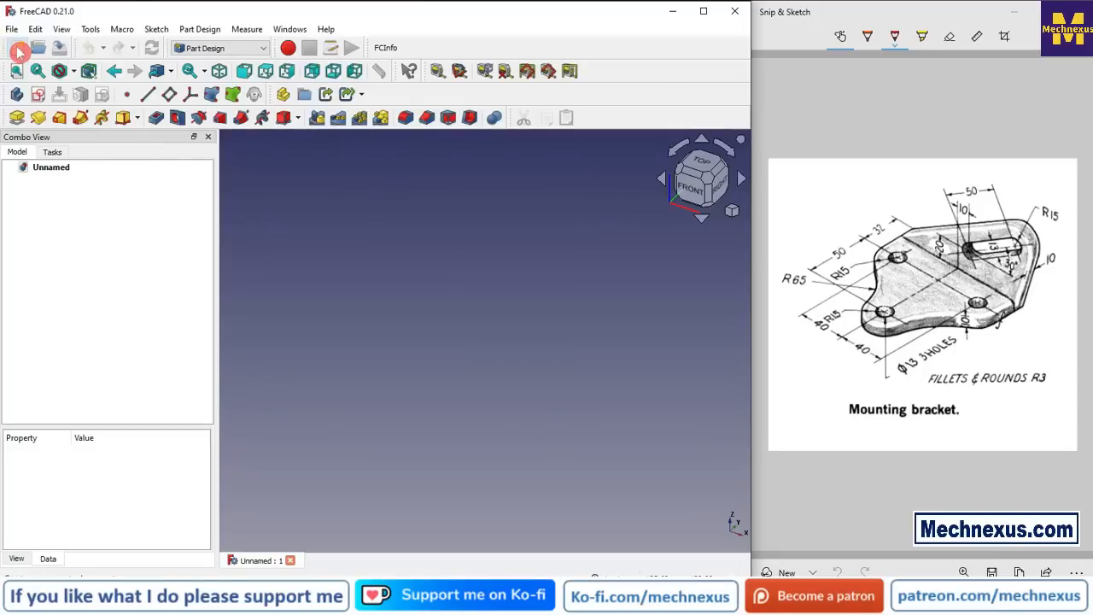
click(16, 94)
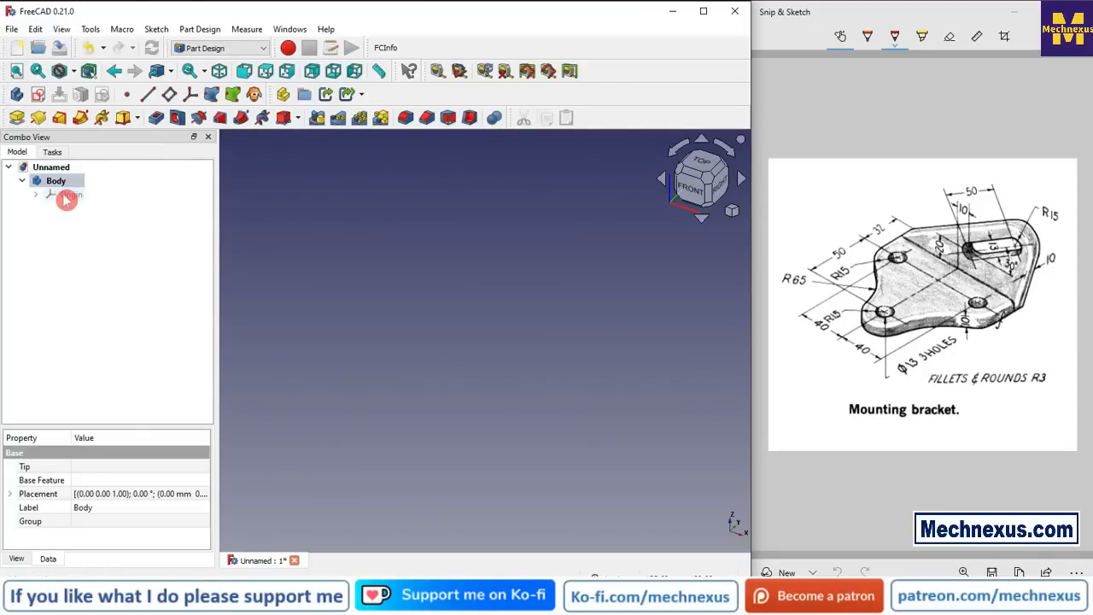
click(67, 196)
key(space)
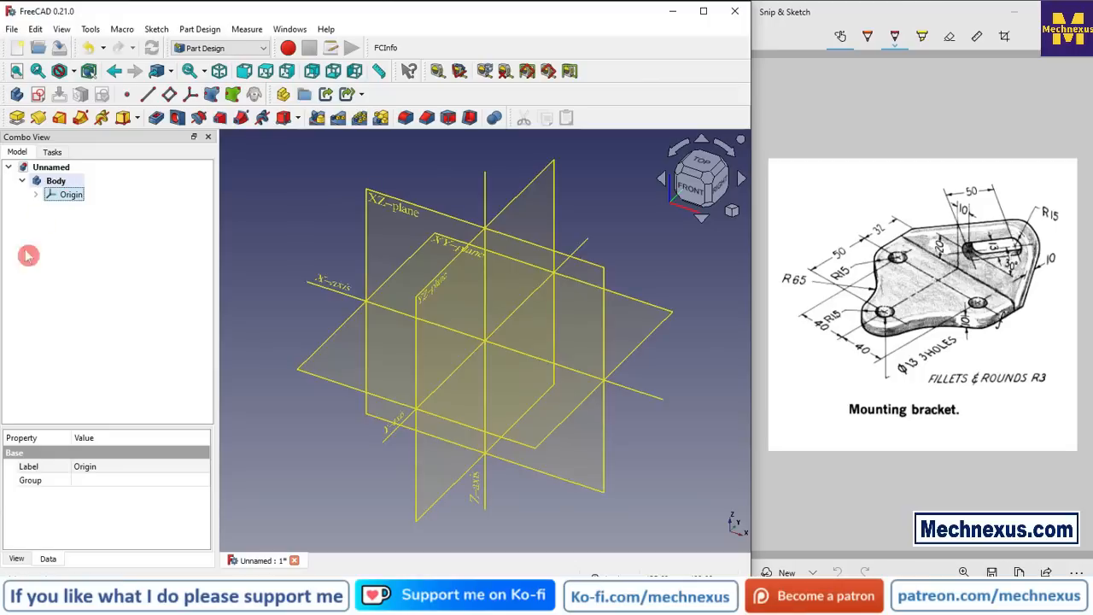
click(309, 268)
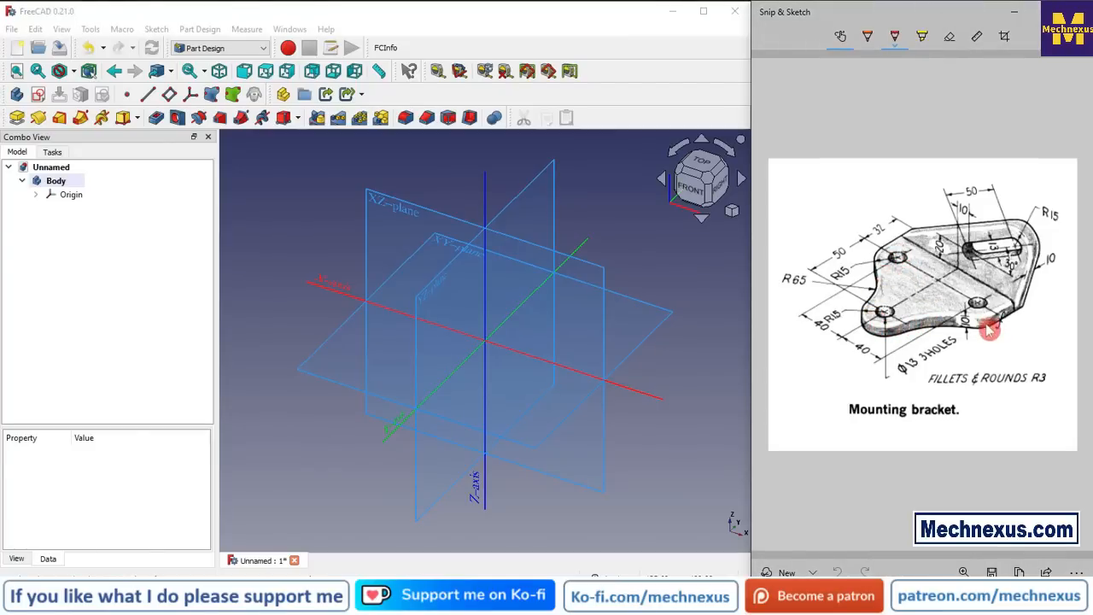
Step: Start a new sketch on the XY plane and hide the body's origin
click(445, 248)
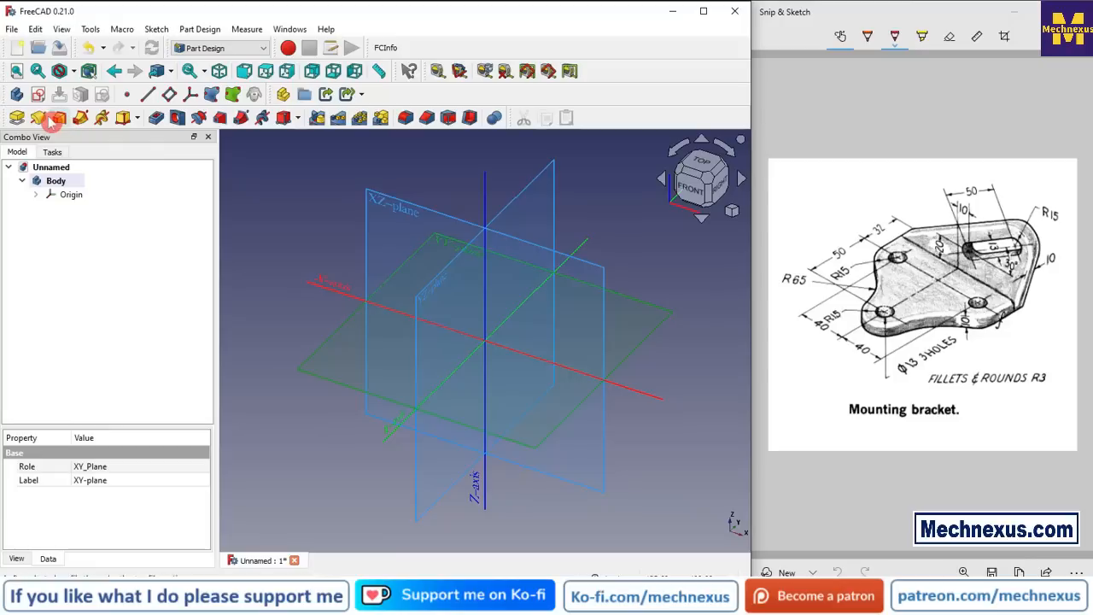
click(38, 94)
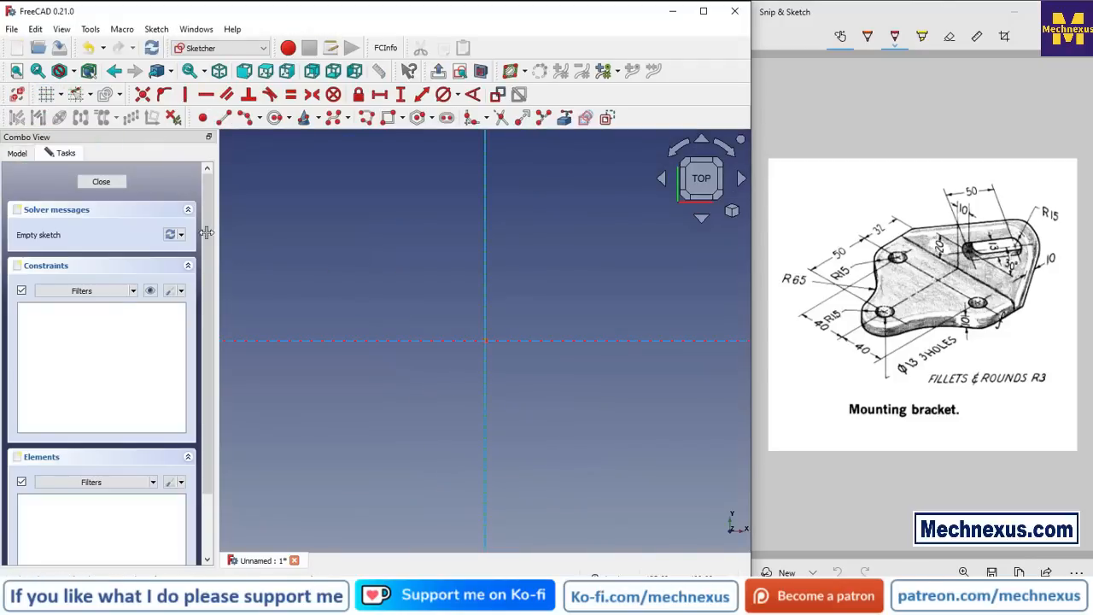
click(20, 154)
click(72, 198)
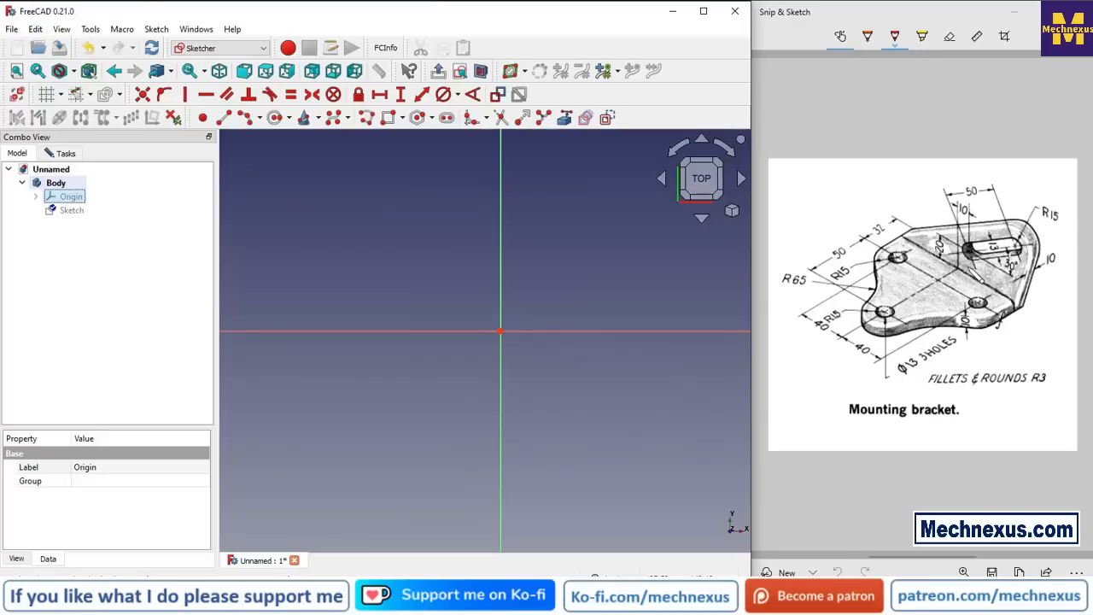
click(968, 286)
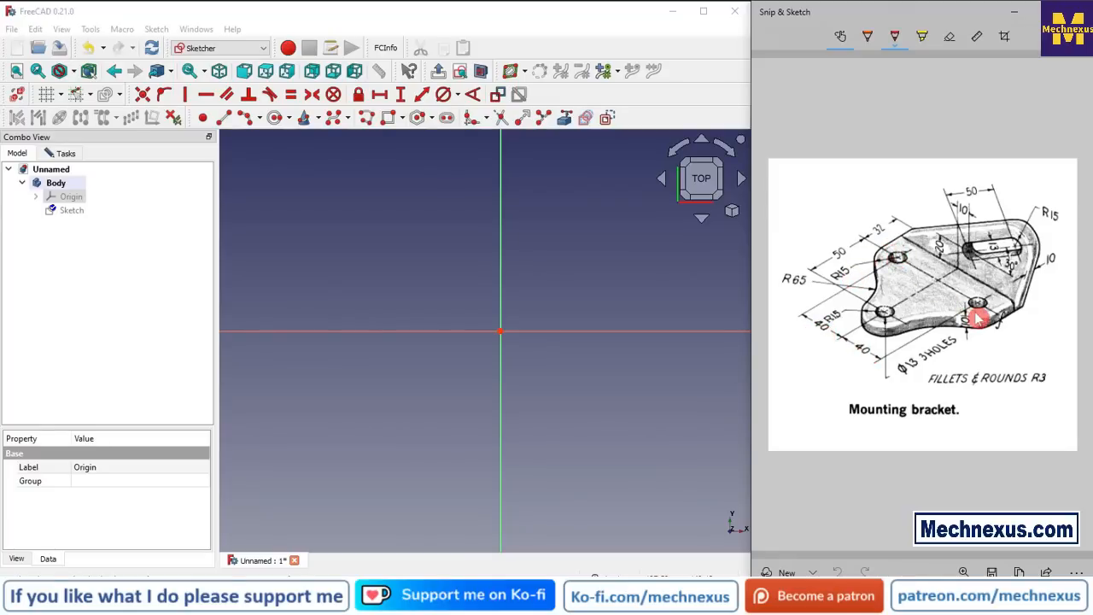
Step: Draw a horizontal line along the X axis across the origin and constrain its length to 40+40+15+15 mm
click(224, 117)
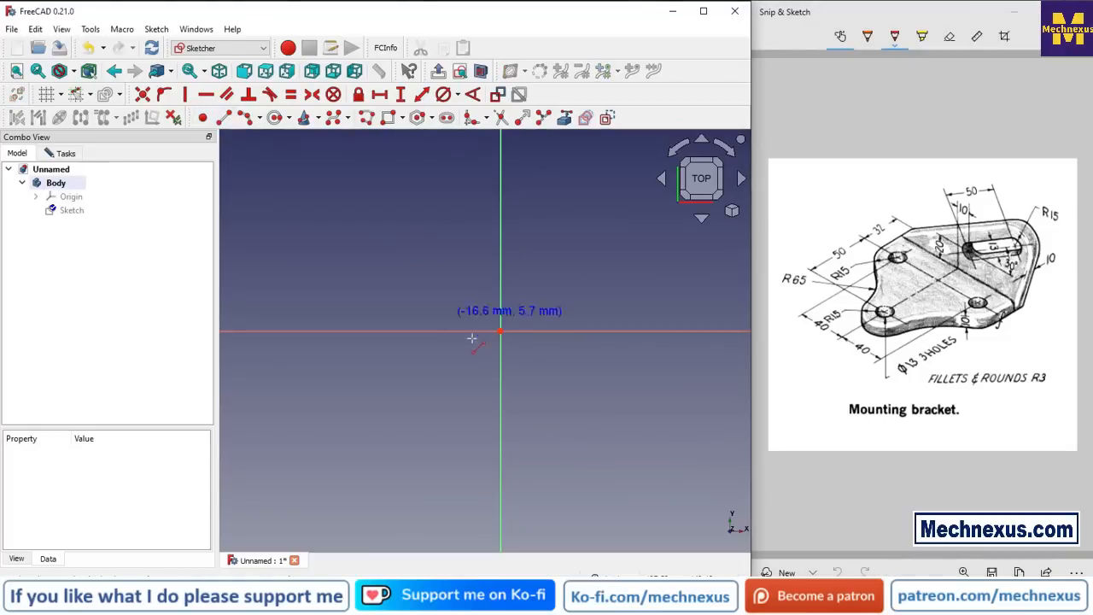
click(312, 332)
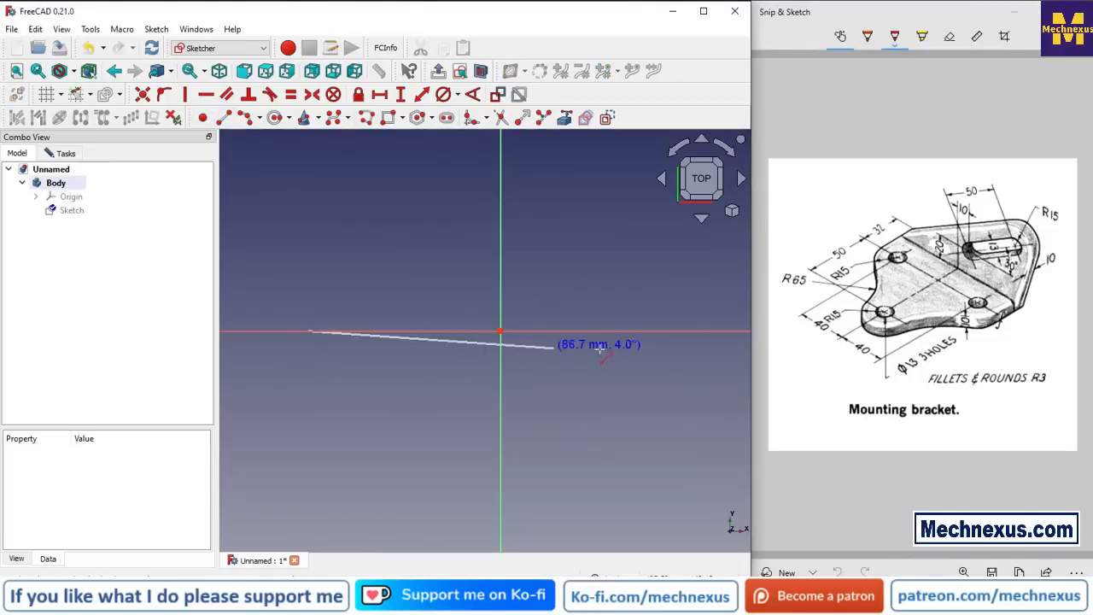
click(656, 332)
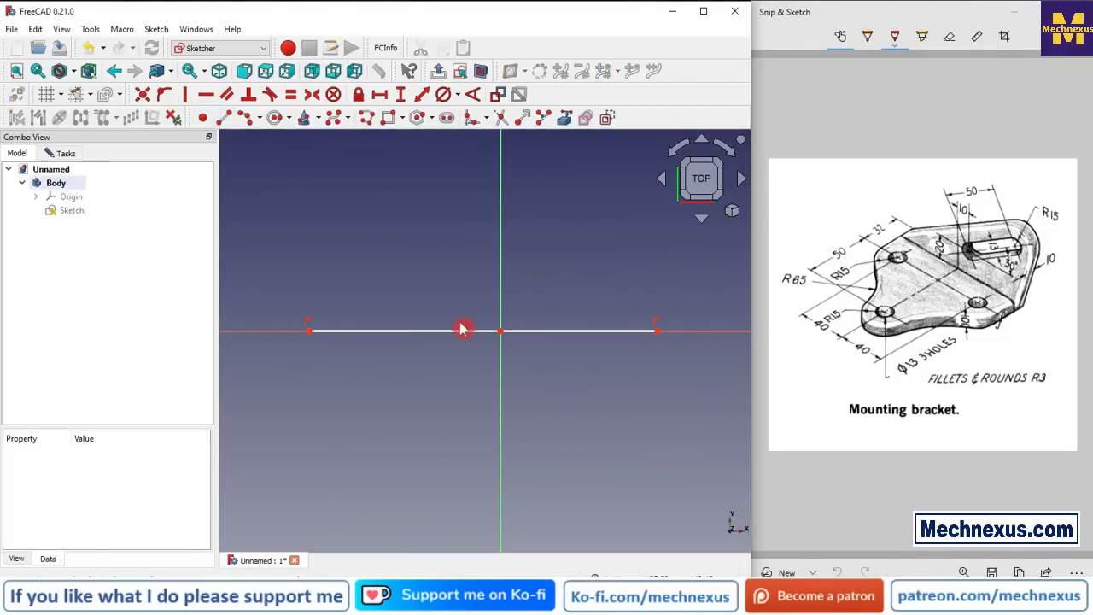
click(380, 95)
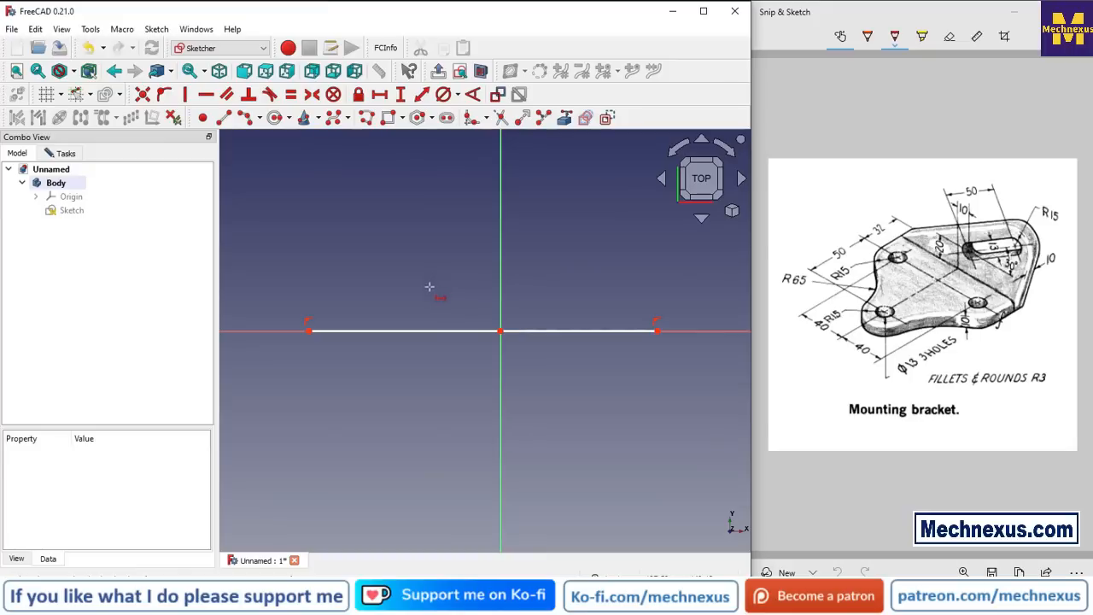
click(421, 331)
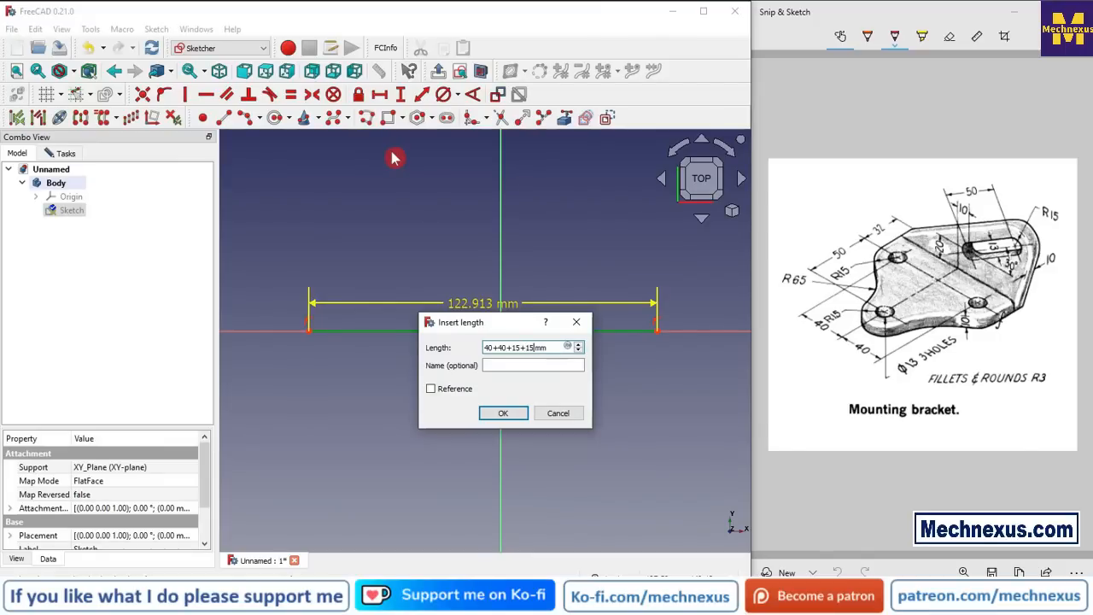
key(Return)
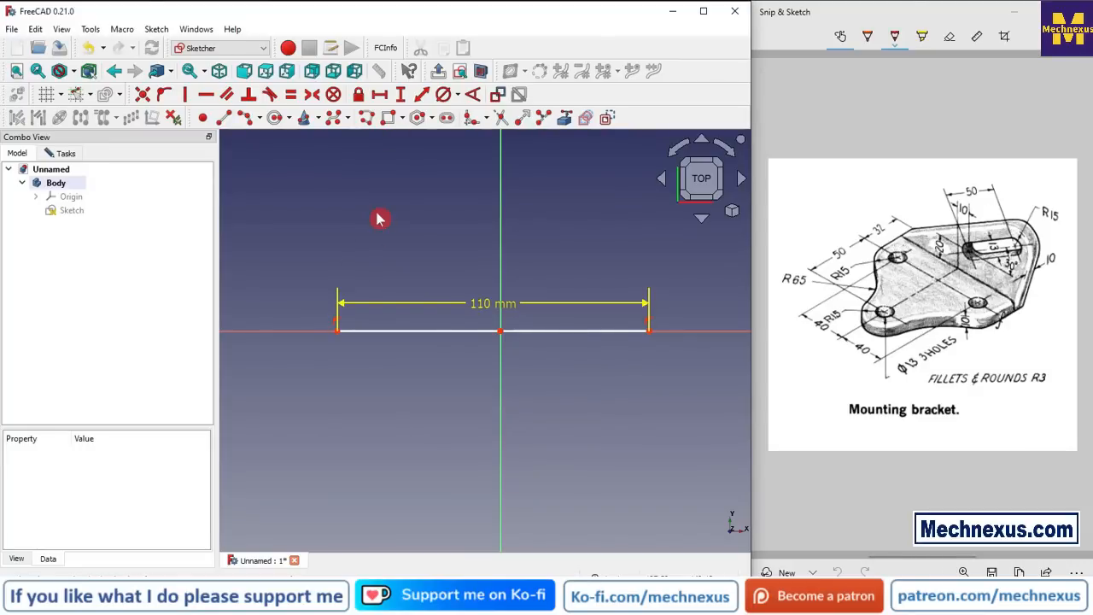
Step: Constrain the line's left endpoint 55 mm horizontally from the origin and move the 110 mm dimension above the new one
click(338, 330)
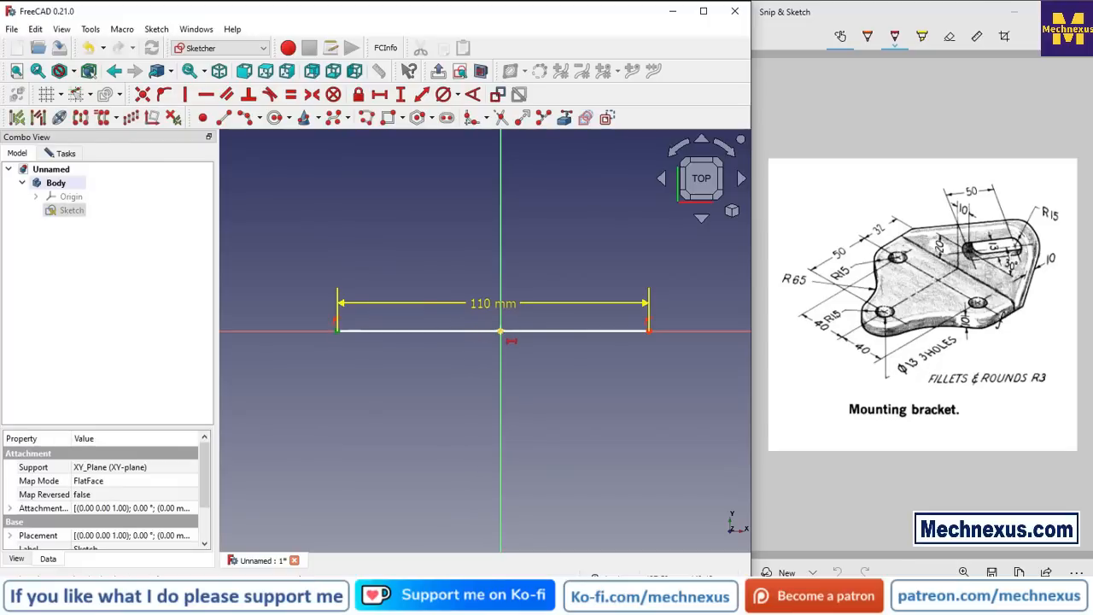
click(501, 330)
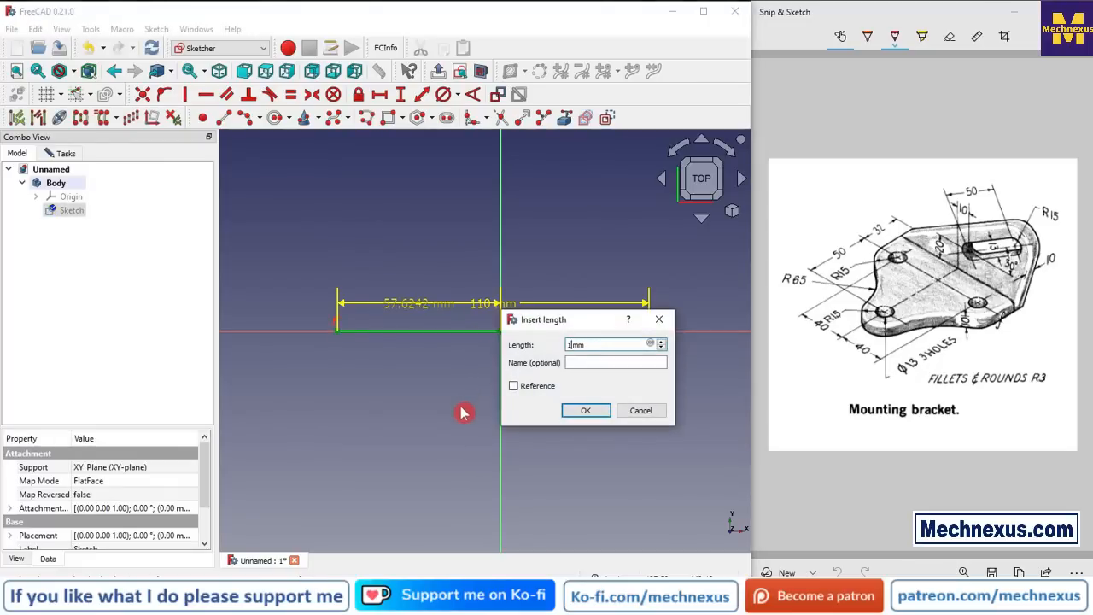
key(Return)
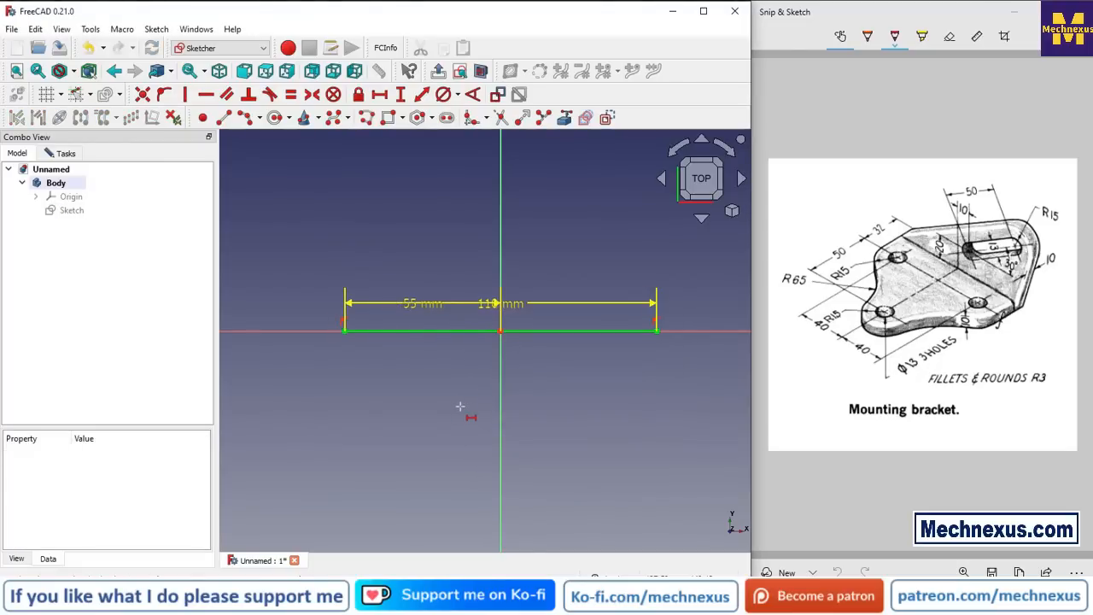
key(Escape)
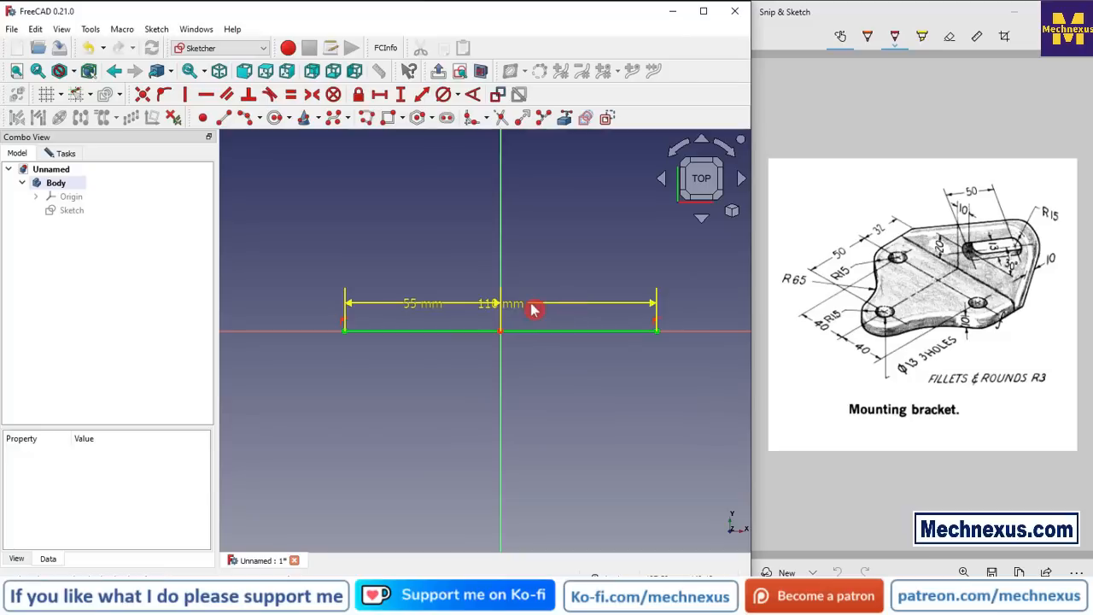
drag(517, 309, 514, 259)
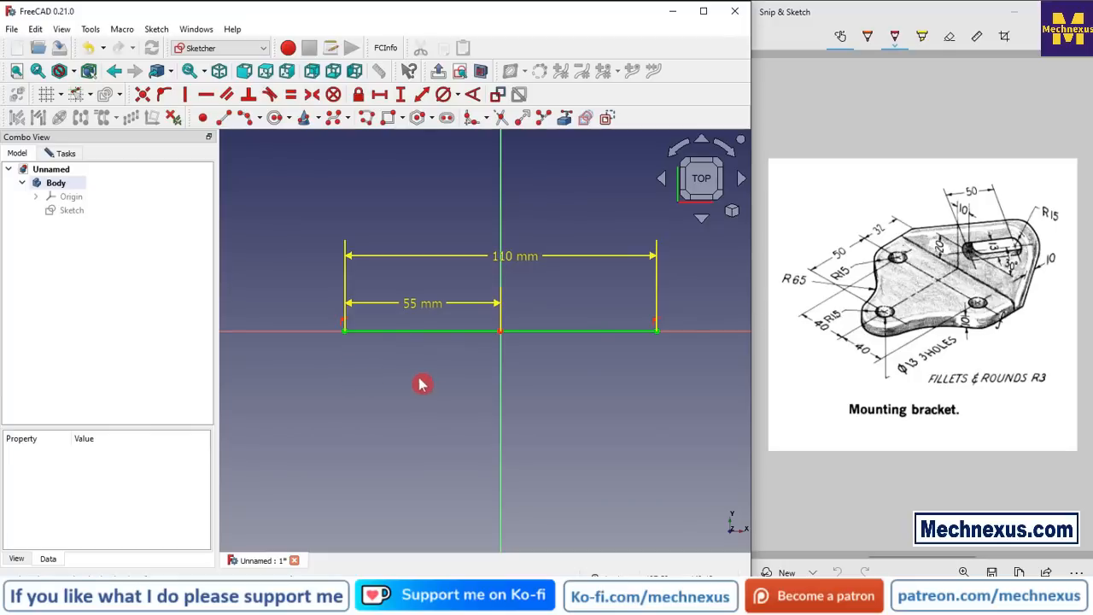
Step: Draw a circle about 46 mm in diameter, centred on the Y axis below the horizontal line
scroll(425, 383, down, 3)
click(481, 508)
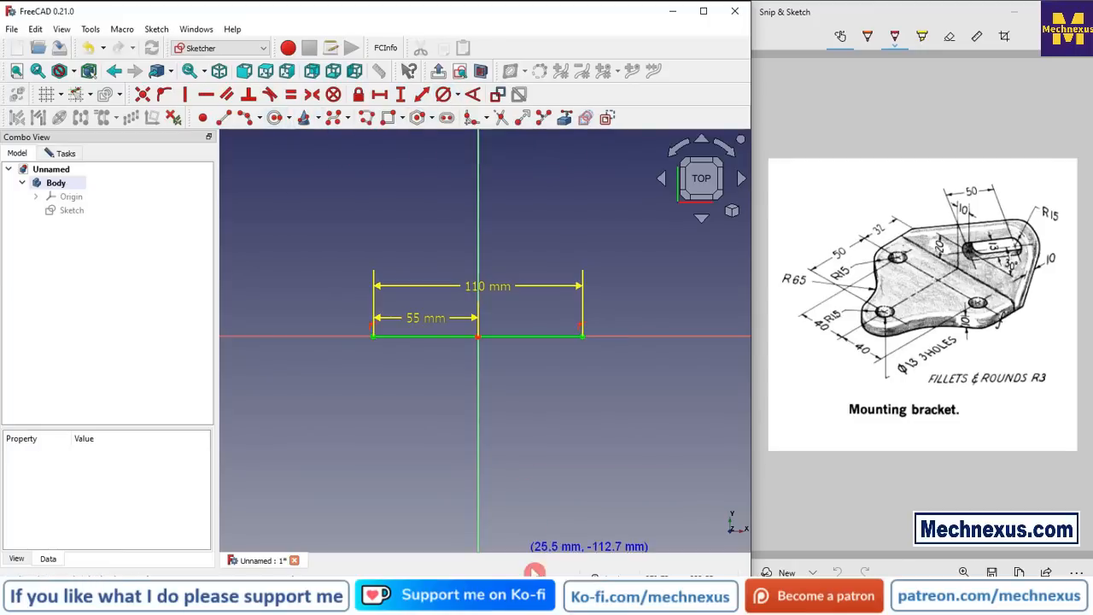
click(477, 508)
click(521, 510)
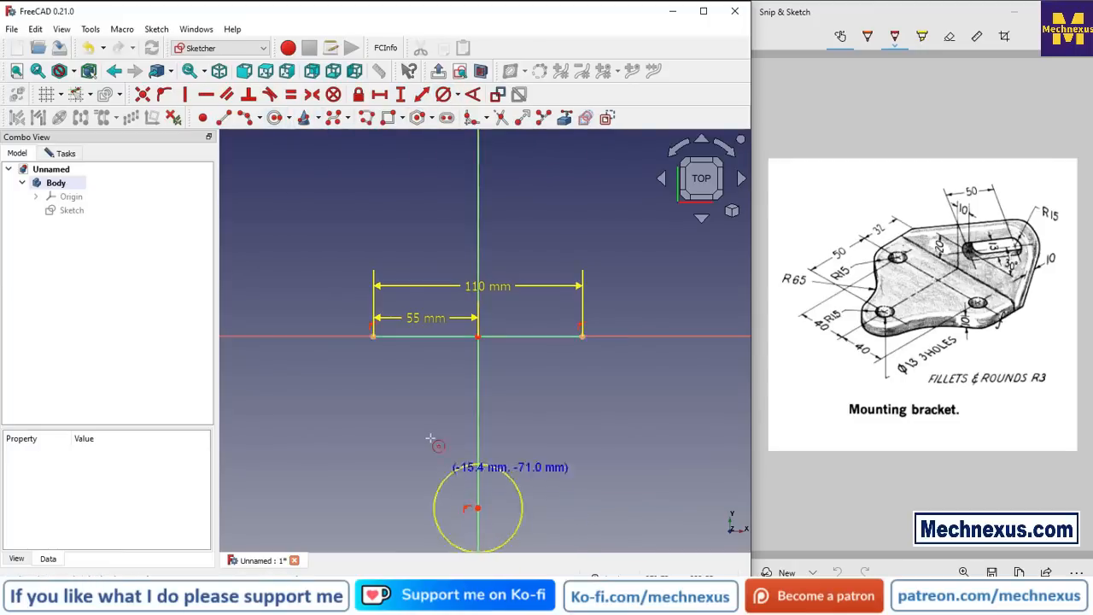
scroll(427, 406, down, 1)
scroll(444, 479, up, 1)
right_click(642, 433)
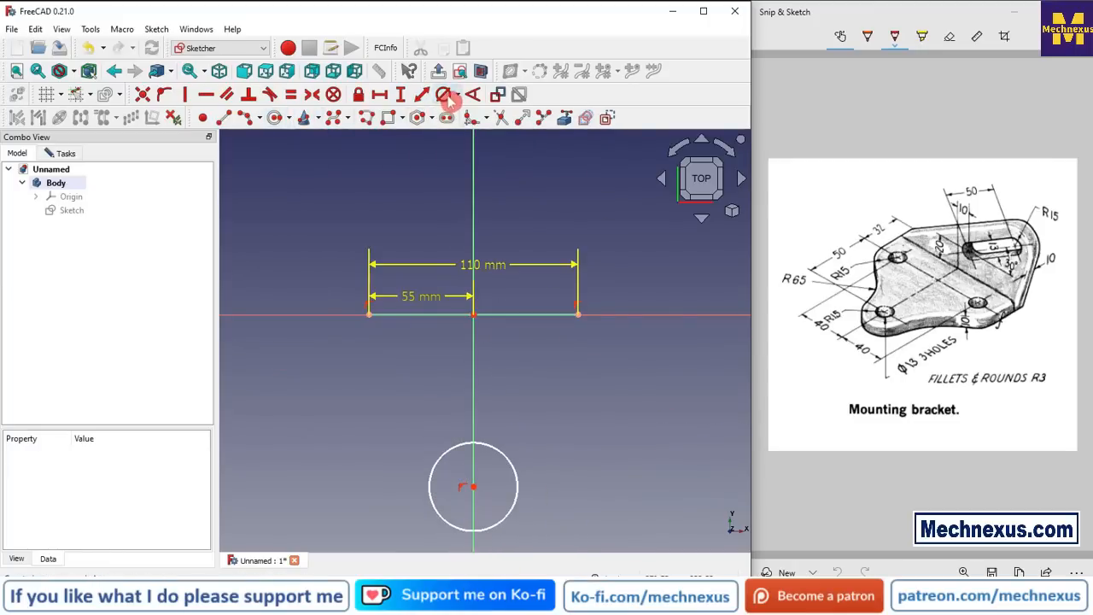
Step: Constrain the circle's diameter to 30 mm
click(444, 94)
click(518, 486)
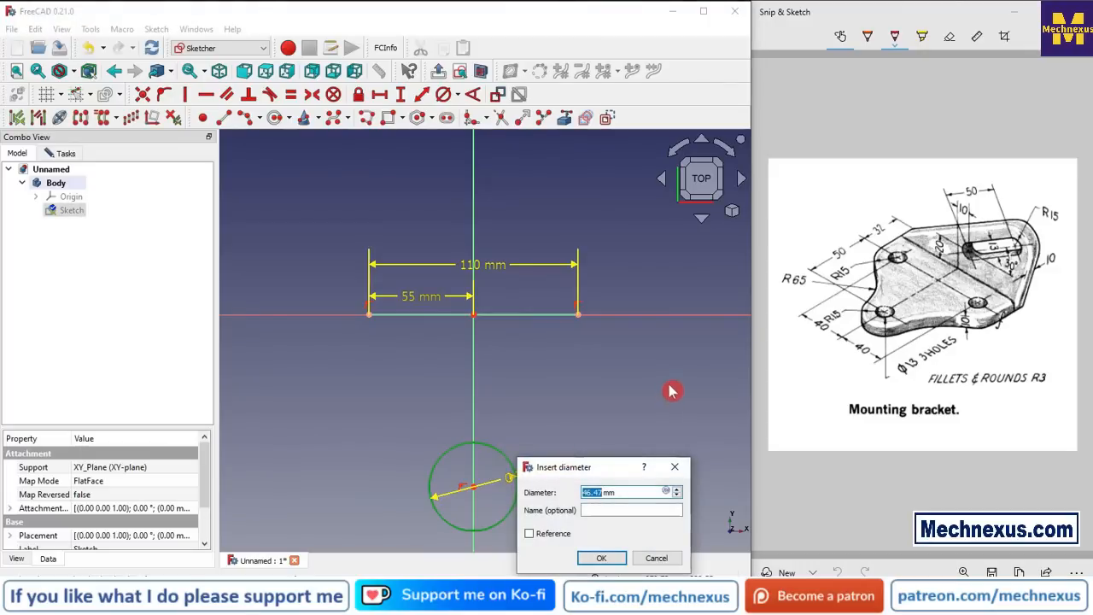
key(Return)
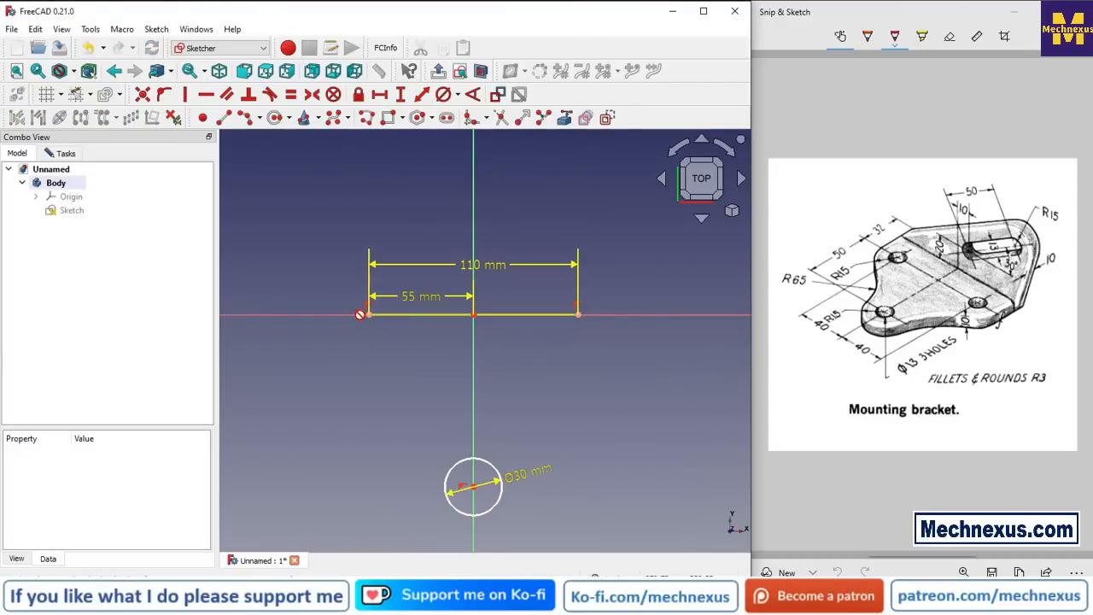
Step: Constrain the circle's centre 32+50 mm vertically below the horizontal line's left endpoint and move the diameter dimension outside the circle
click(400, 95)
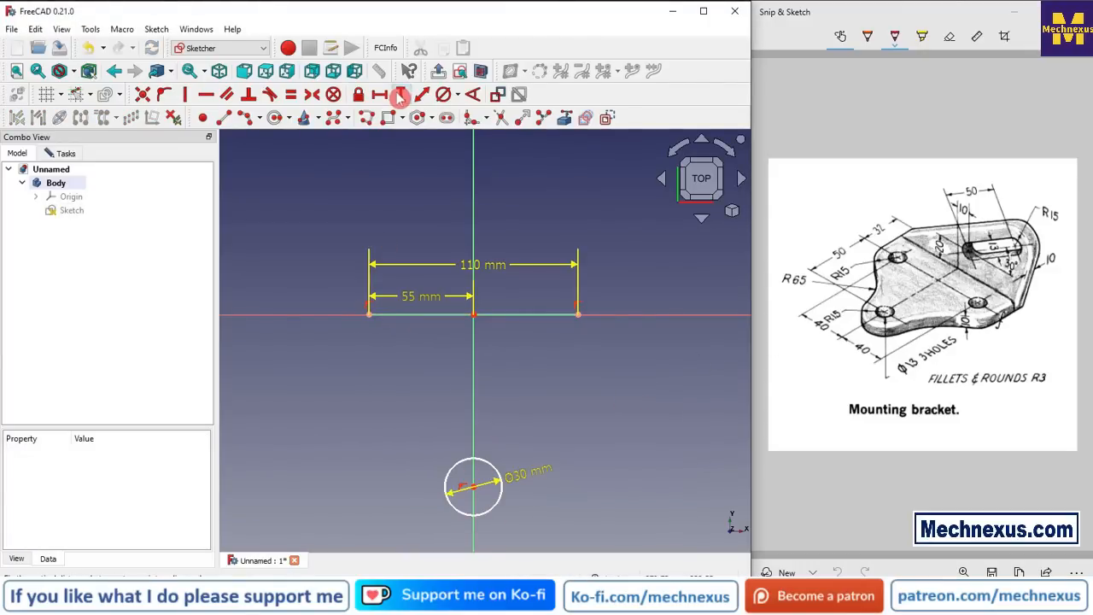
click(369, 314)
click(473, 487)
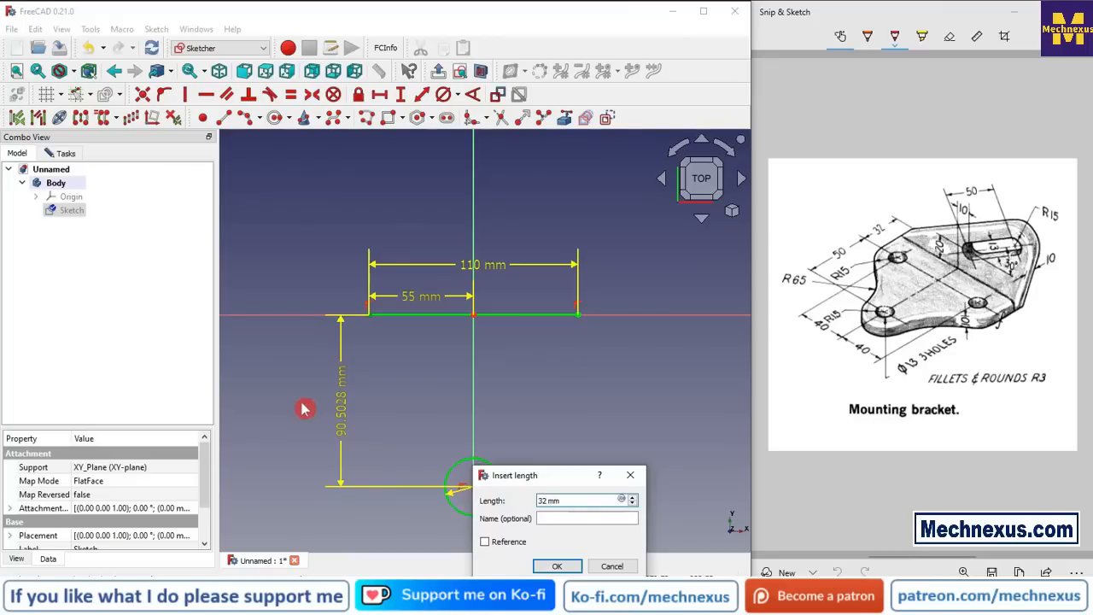
text(32+50)
key(Return)
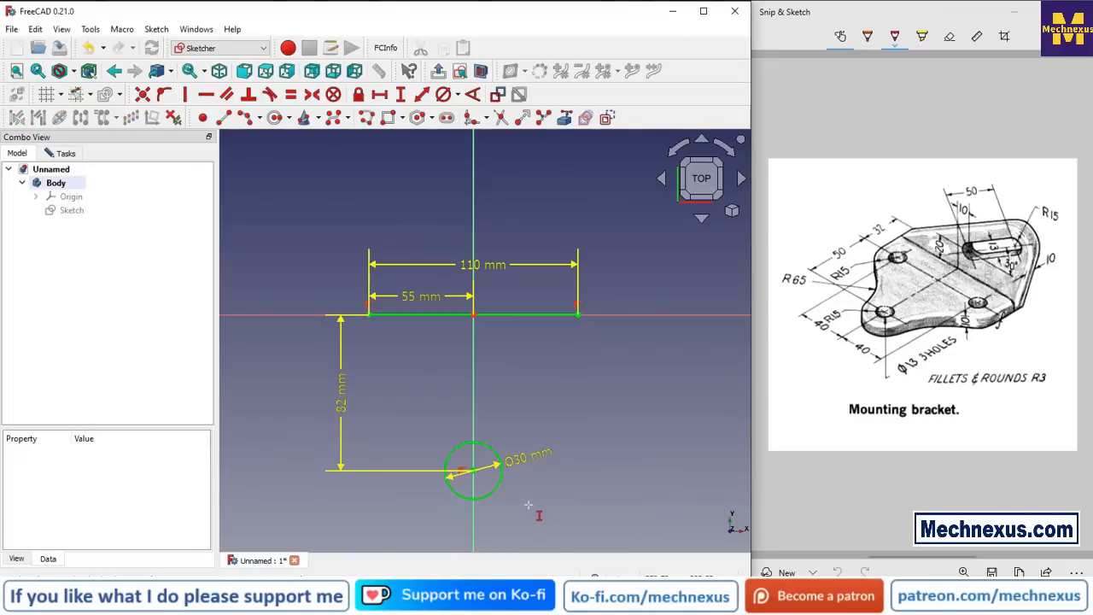
scroll(534, 462, up, 2)
mouse_move(520, 456)
mouse_down()
mouse_move(542, 518)
mouse_move(549, 488)
mouse_move(524, 389)
mouse_move(511, 401)
mouse_move(601, 478)
mouse_move(603, 510)
mouse_up()
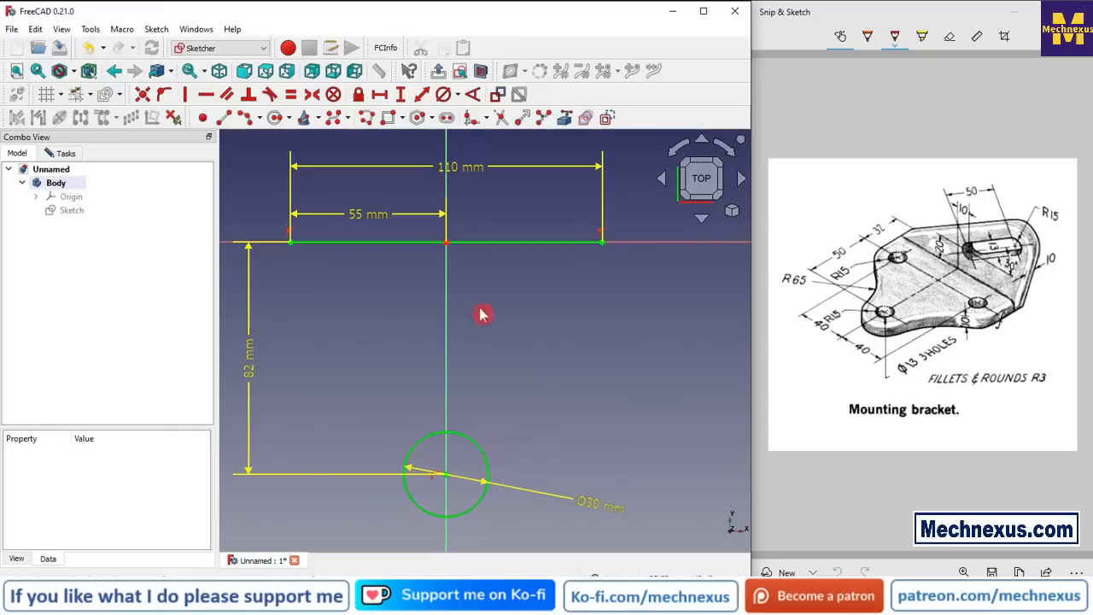
Step: Draw a polyline from the horizontal line's left endpoint: a vertical line about 30 mm downwards, followed by a small arc curving inwards
click(203, 118)
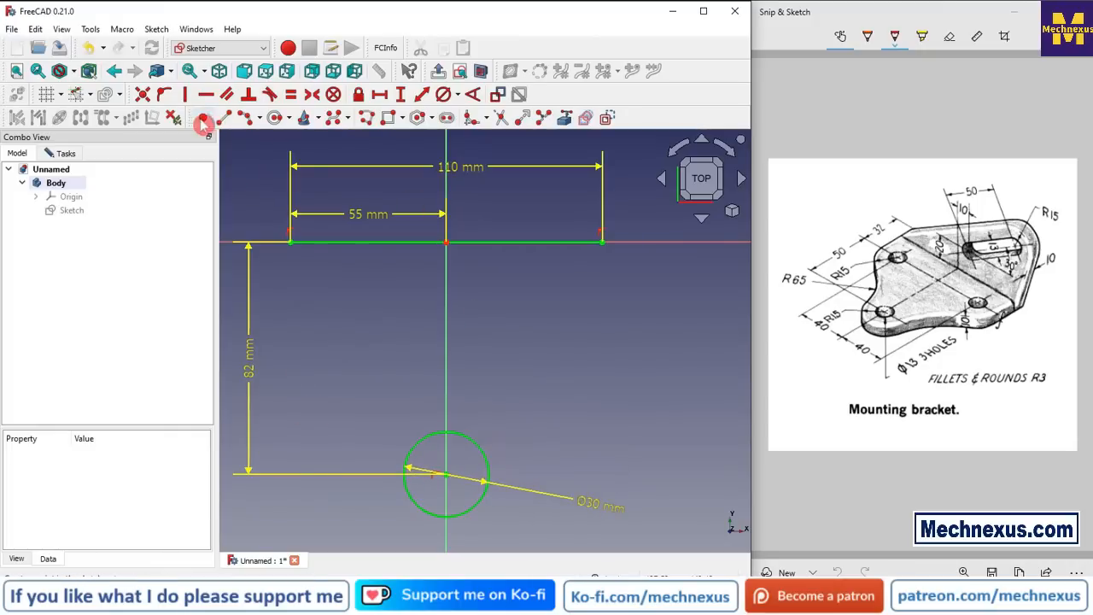
click(289, 243)
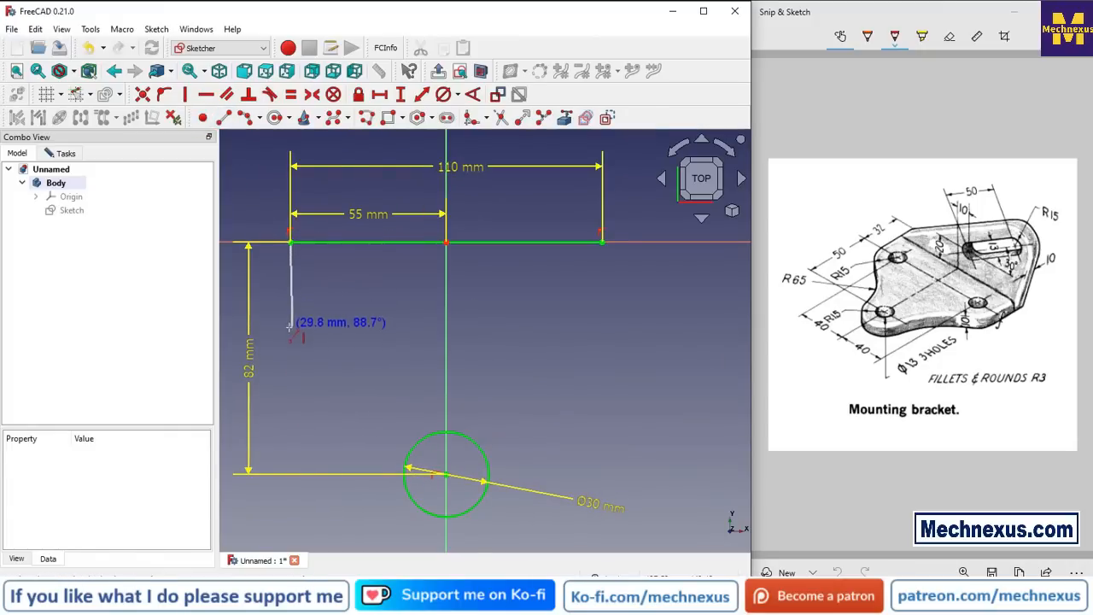
click(290, 323)
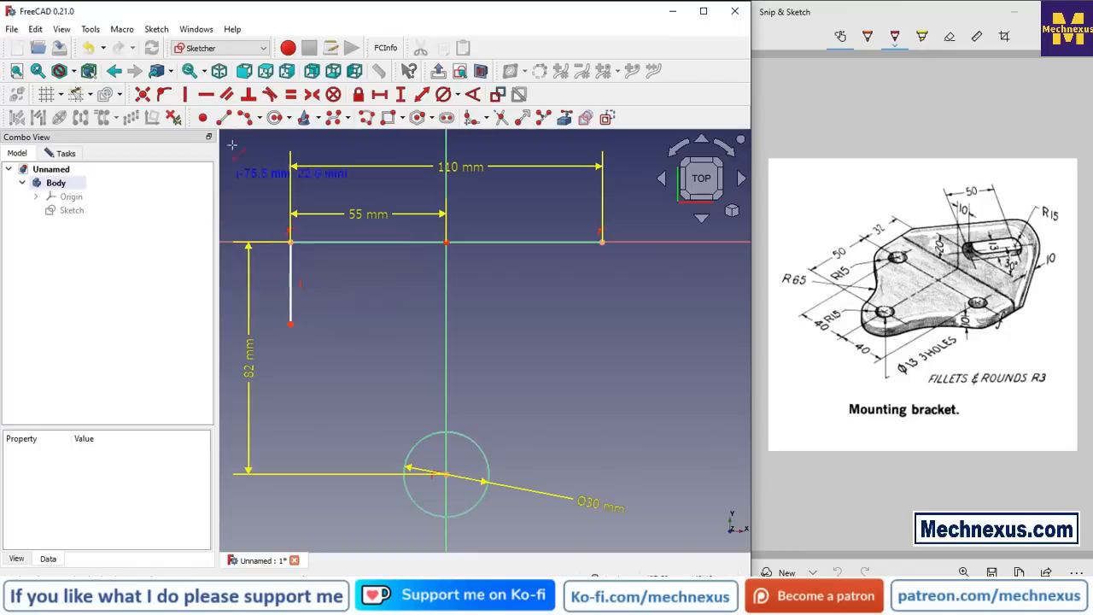
click(291, 324)
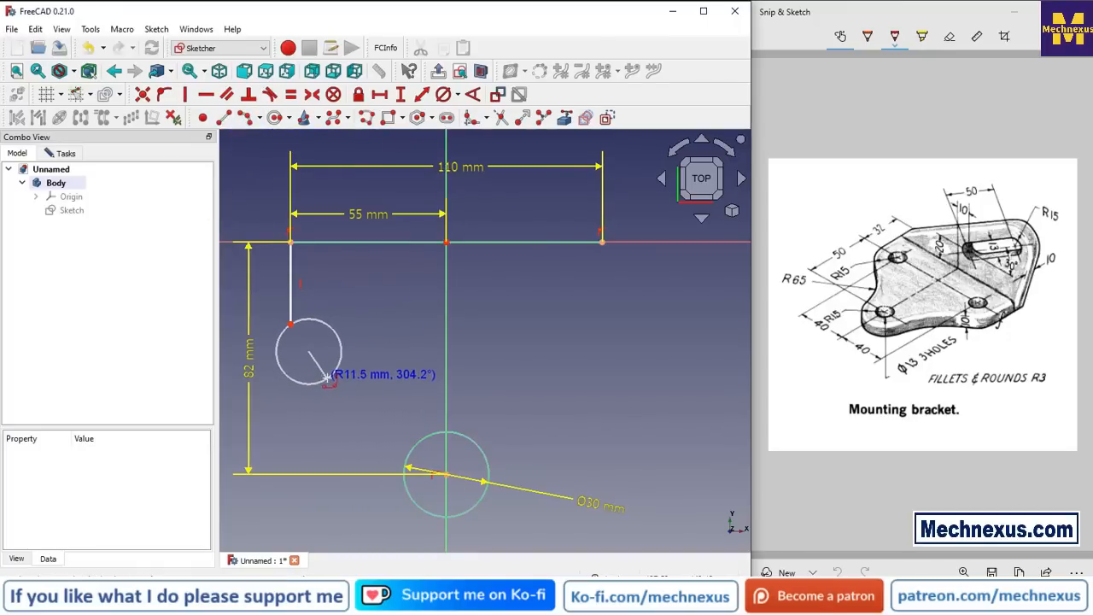
double_click(327, 376)
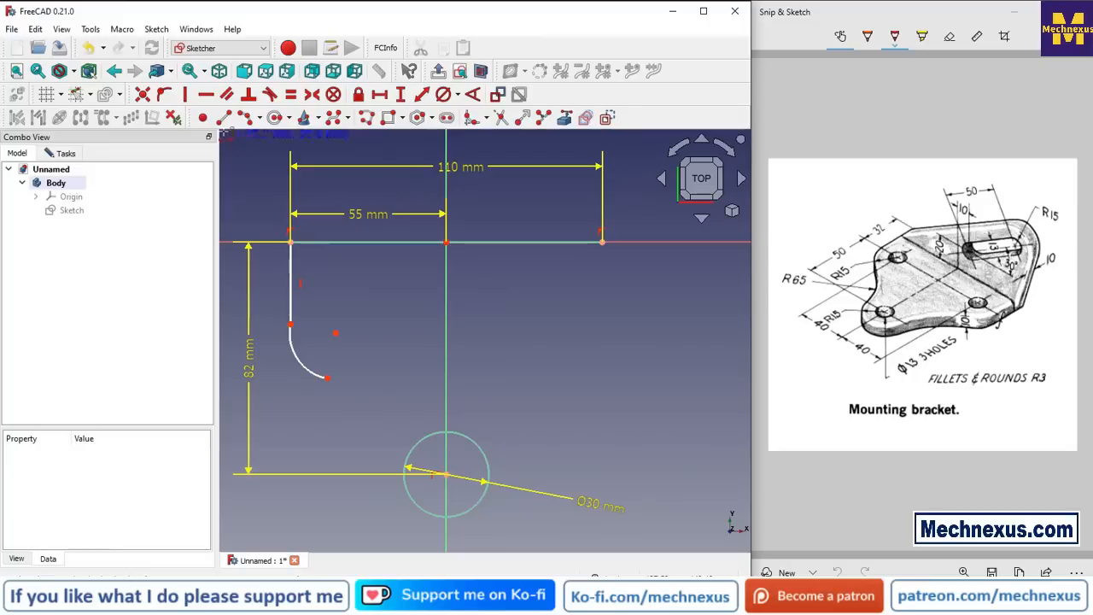
Step: Add a larger arc of opposite curvature from the small arc's lower end, passing the circle's left side and ending below its centre
click(326, 378)
click(393, 538)
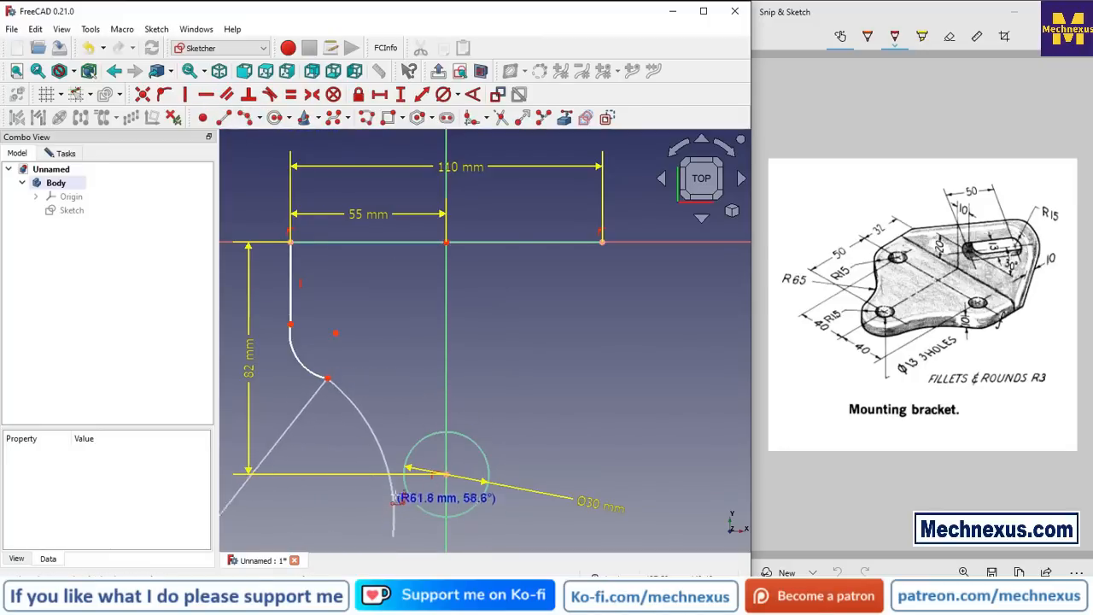
click(402, 486)
scroll(381, 393, down, 3)
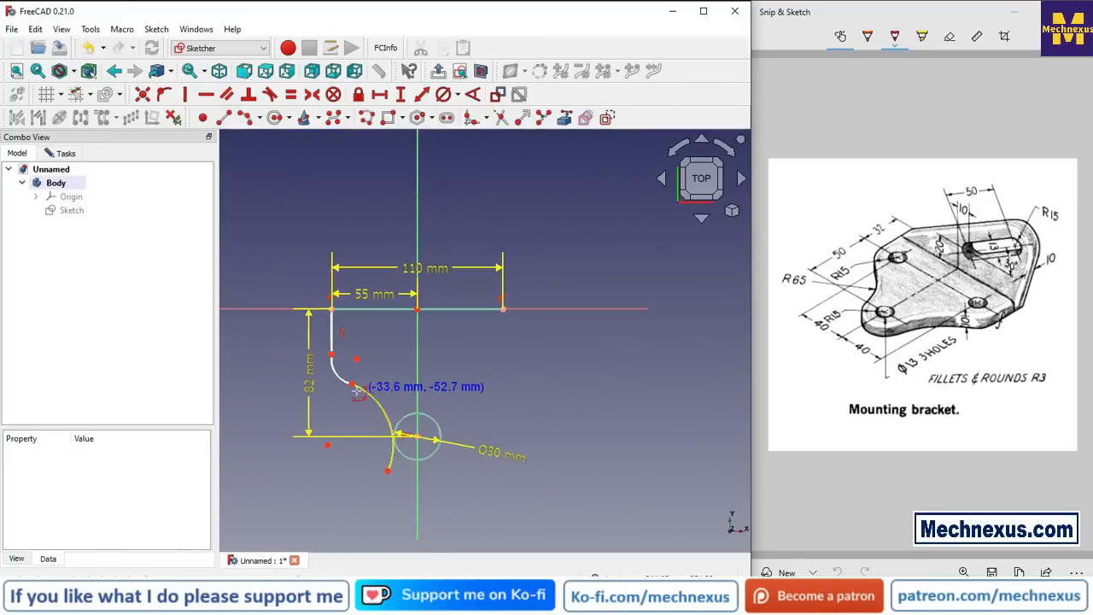
scroll(357, 392, up, 4)
right_click(416, 351)
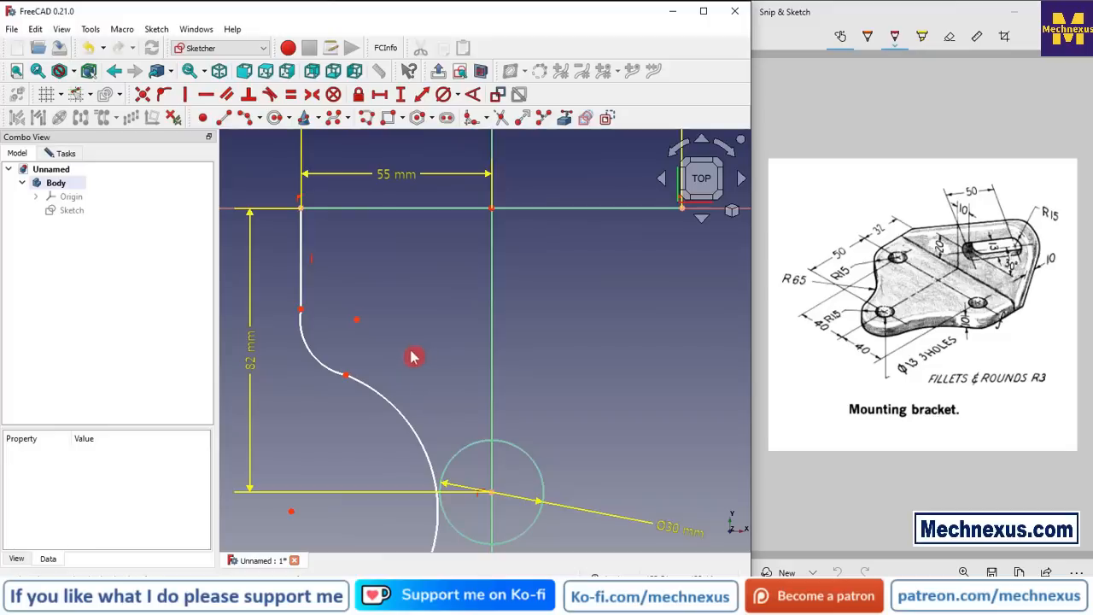
Step: Constrain the small arc tangent to the vertical line and to the larger arc
click(305, 331)
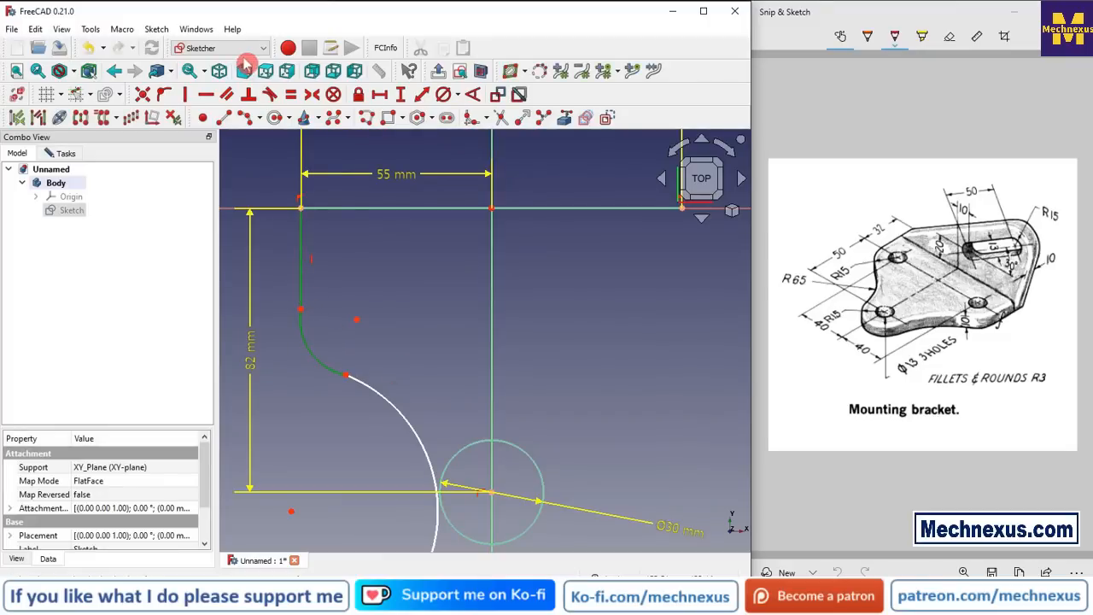
click(281, 120)
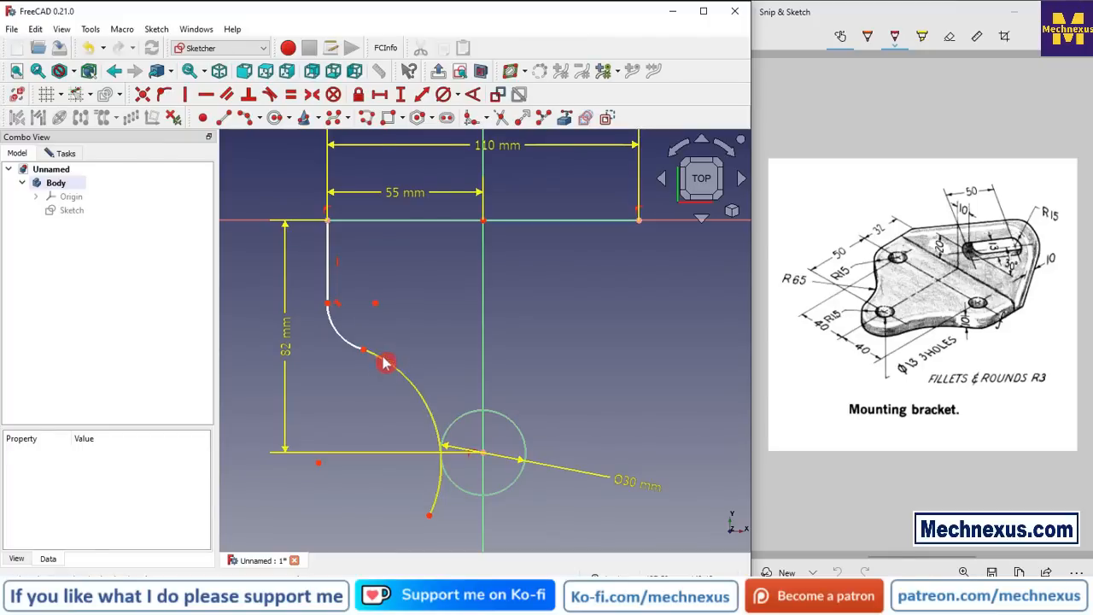
click(384, 363)
click(352, 344)
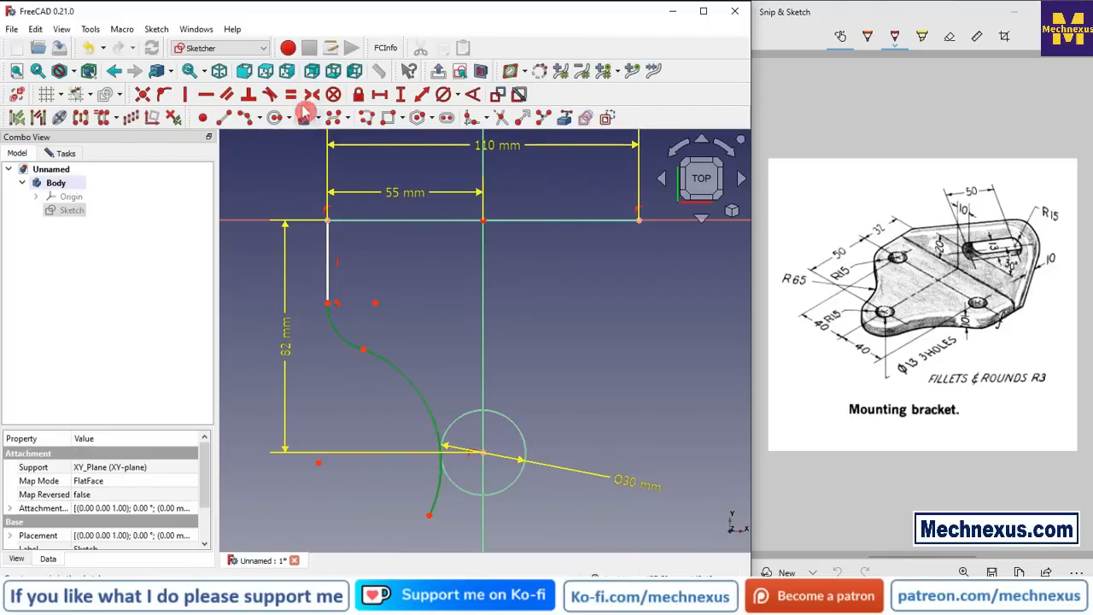
click(271, 97)
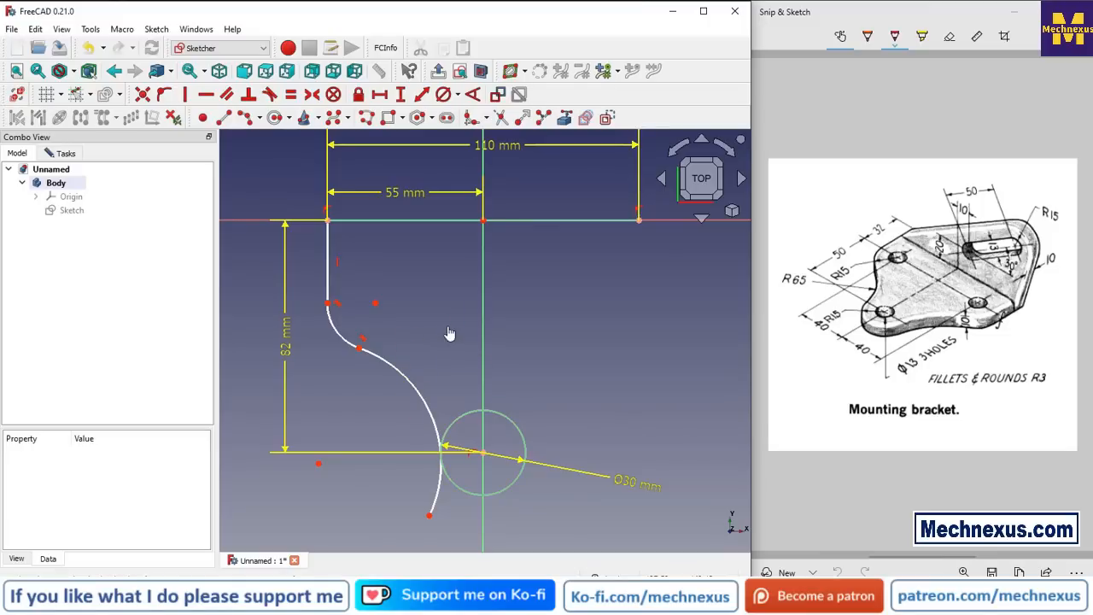
scroll(434, 403, down, 3)
scroll(465, 474, up, 5)
scroll(466, 474, up, 2)
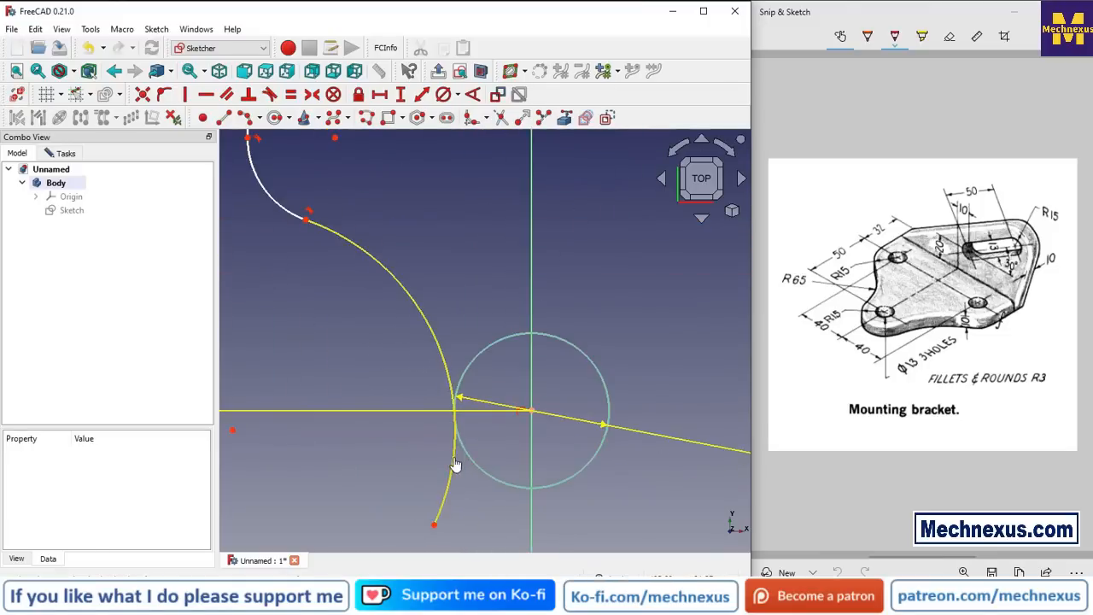
click(454, 462)
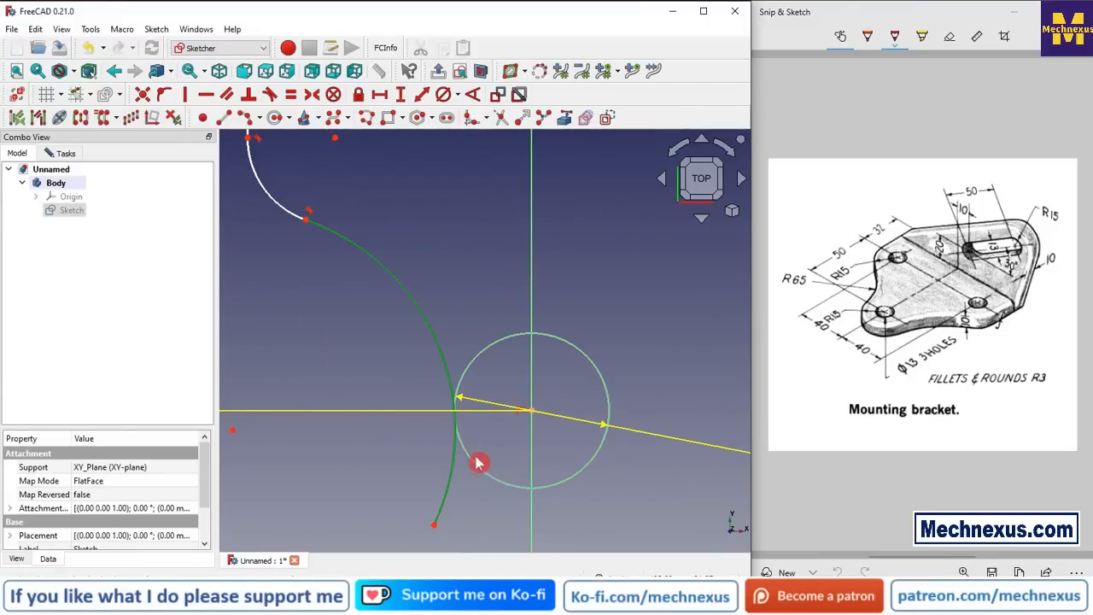
key(Escape)
click(476, 465)
click(18, 153)
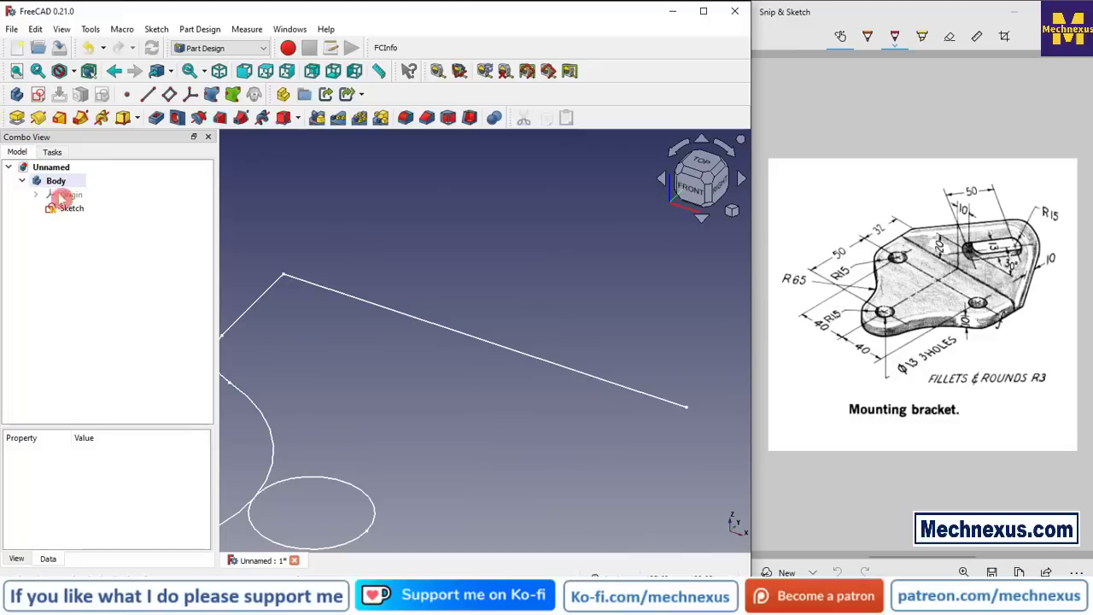
double_click(70, 208)
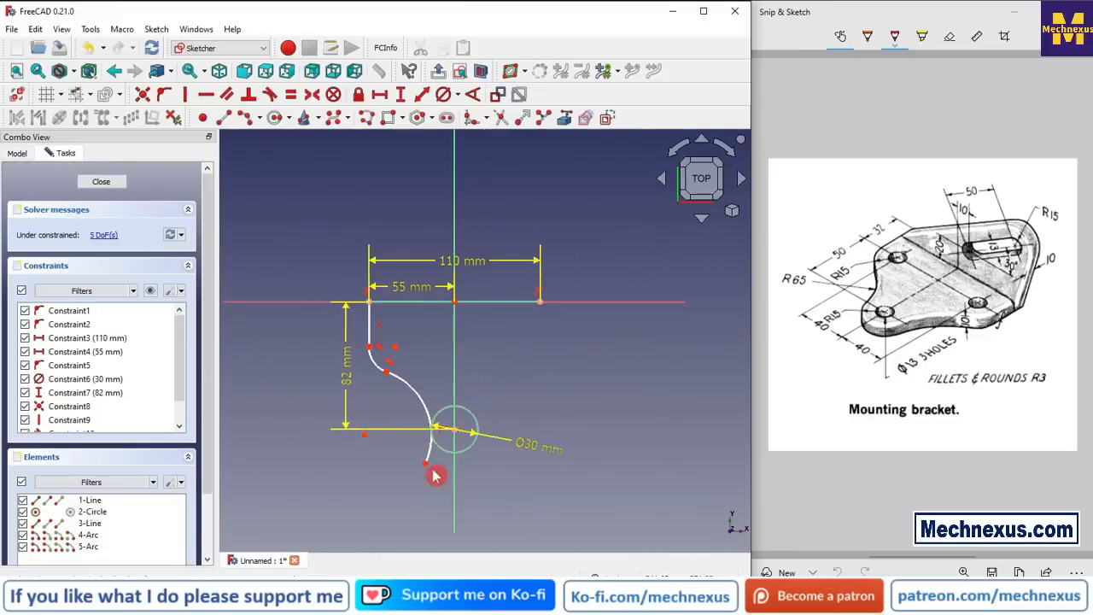
Step: Constrain the larger arc tangent to the 30 mm circle
scroll(435, 476, up, 3)
click(425, 439)
click(448, 431)
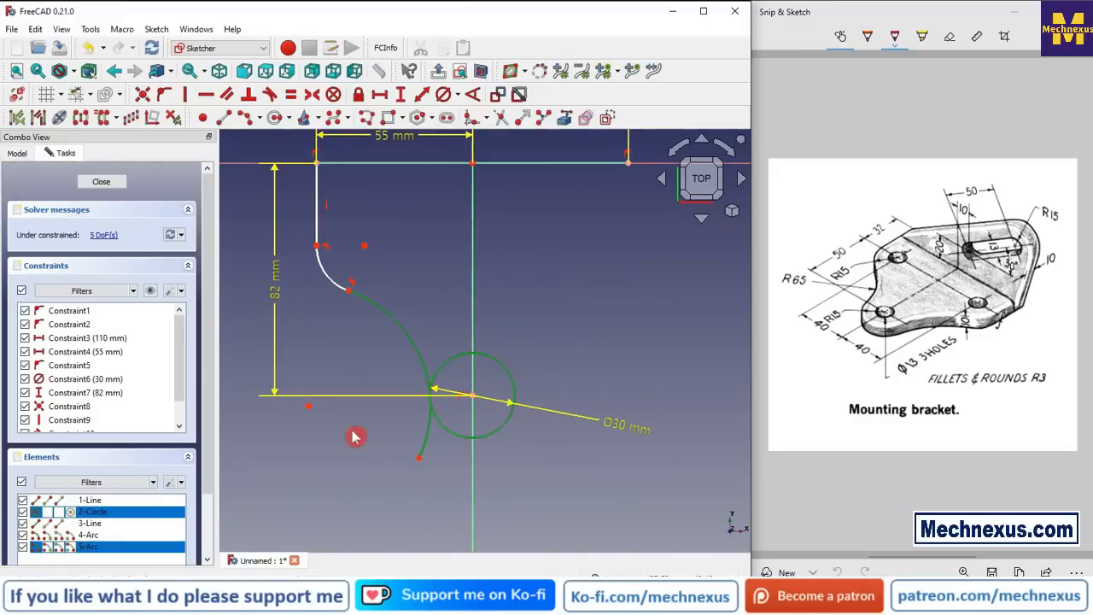
click(271, 94)
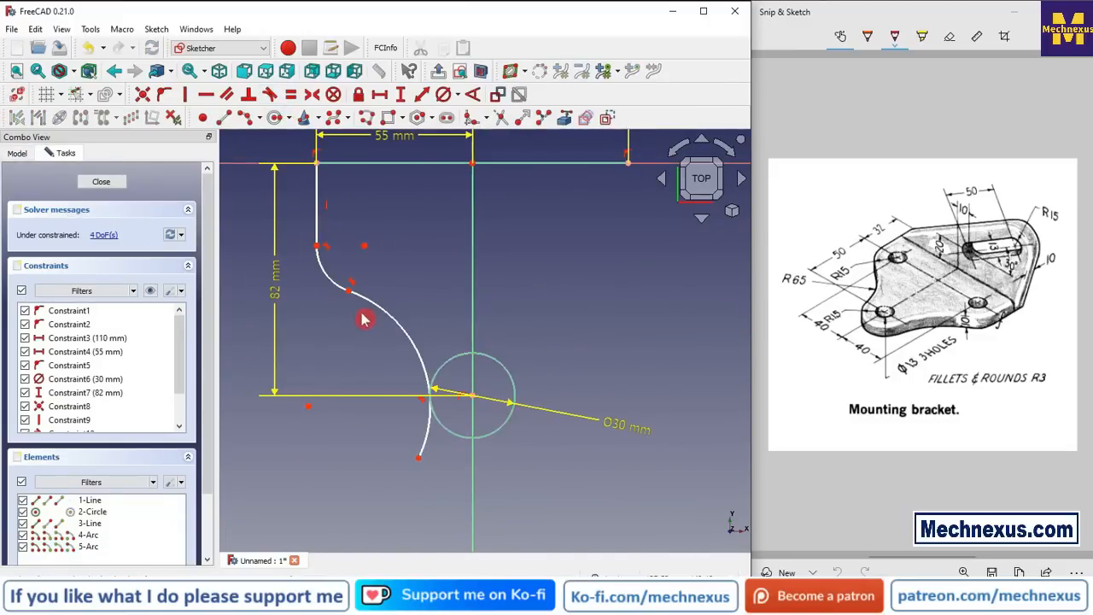
Step: Constrain the small arc's radius to 15 mm and the larger arc's radius to 65 mm
click(343, 264)
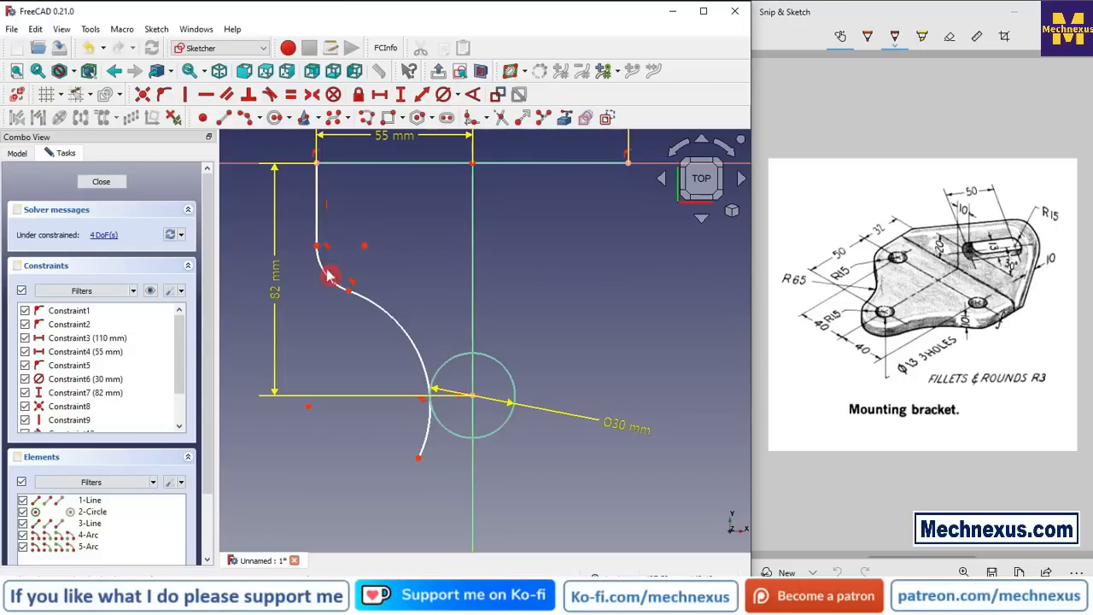
click(457, 96)
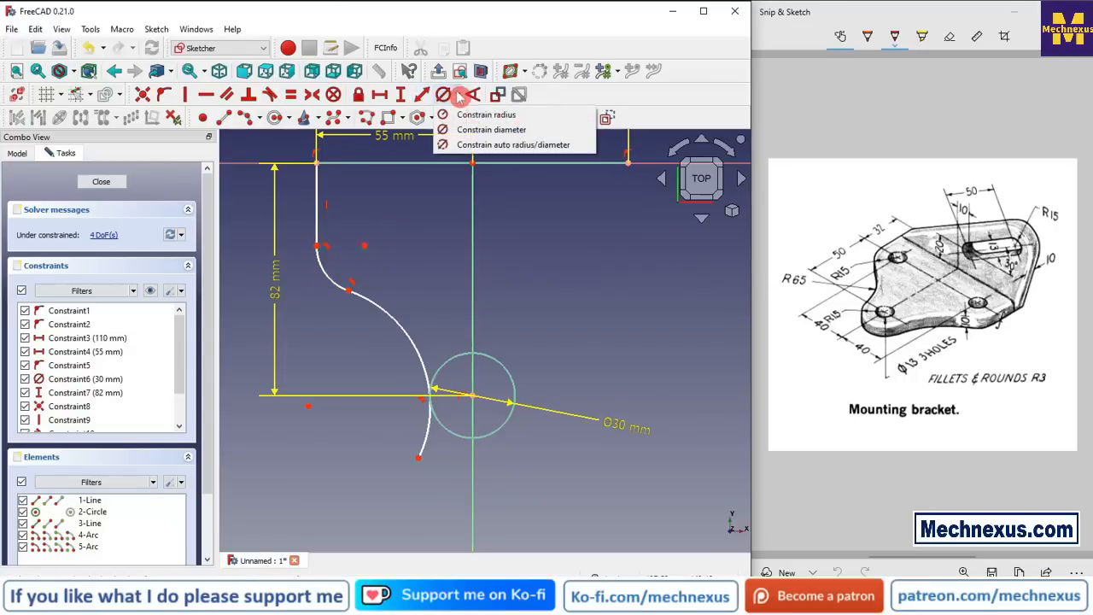
click(482, 114)
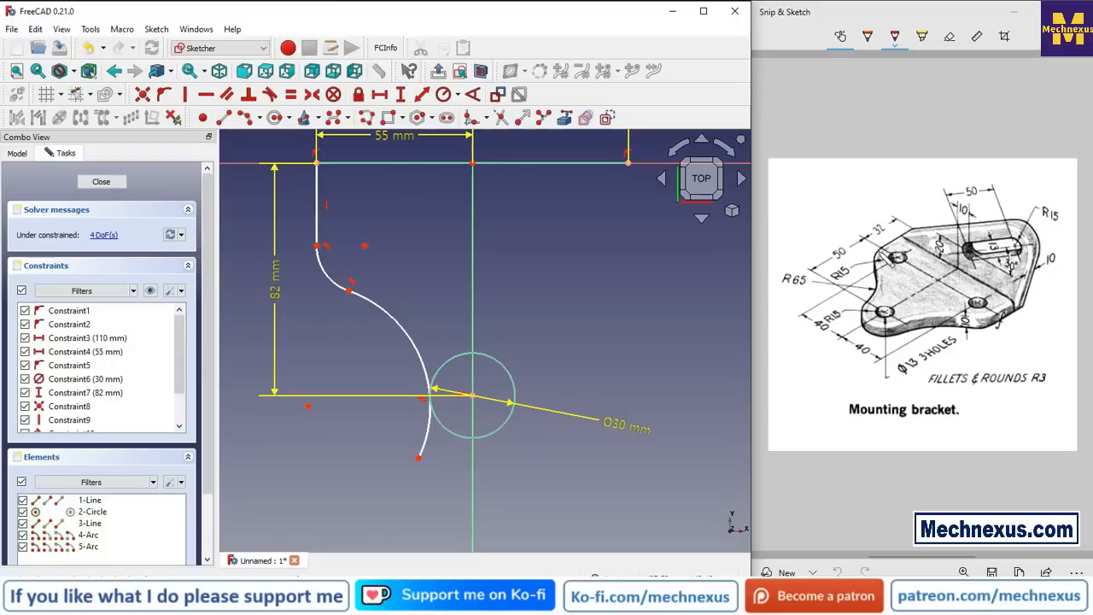
click(336, 287)
text(15)
key(Return)
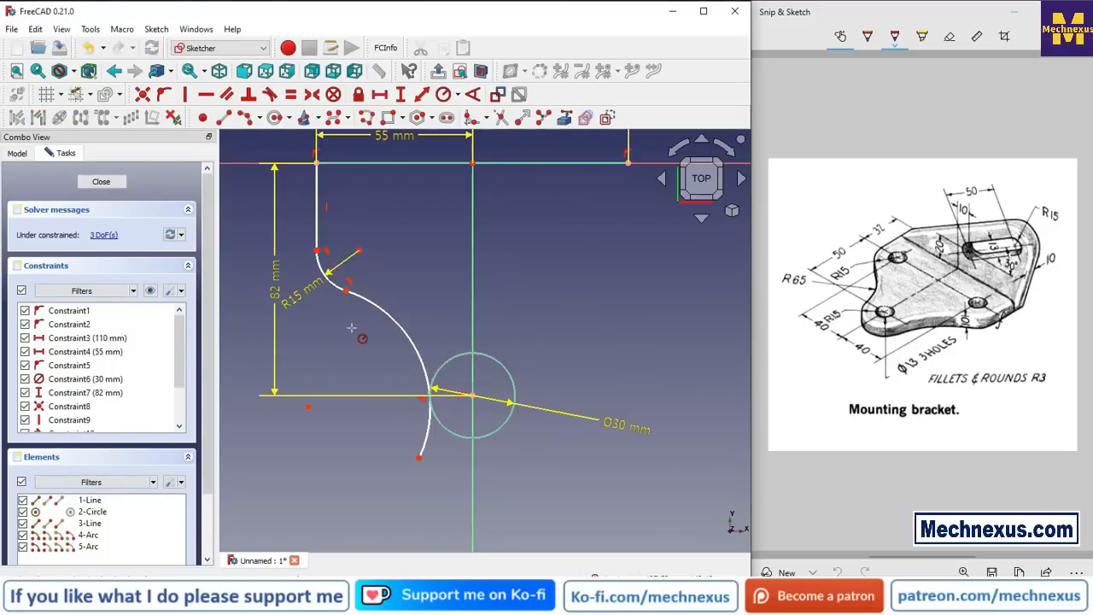
click(383, 316)
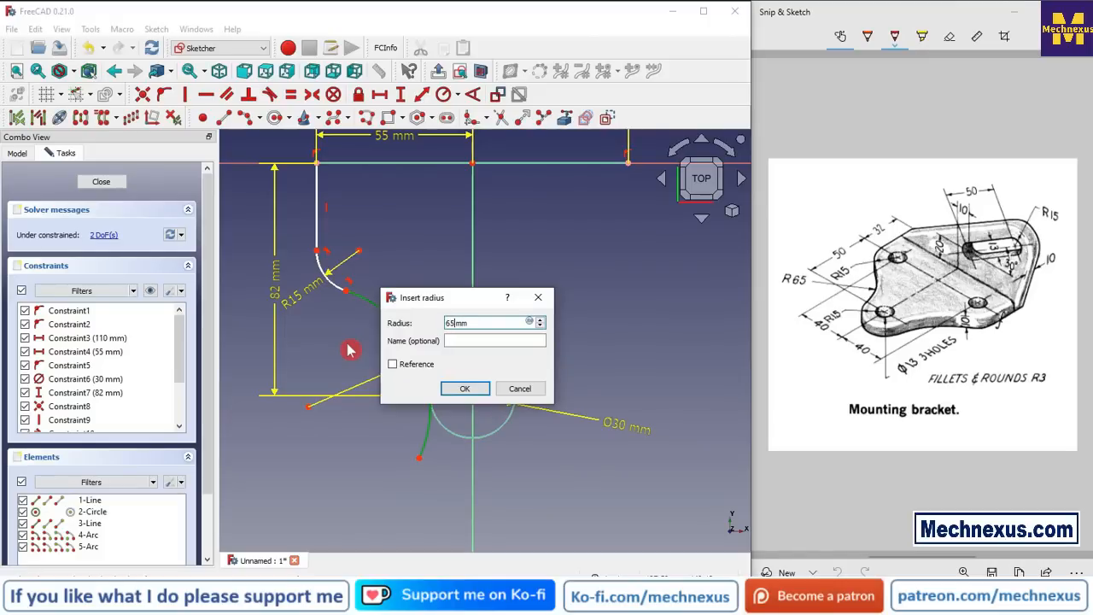
key(Return)
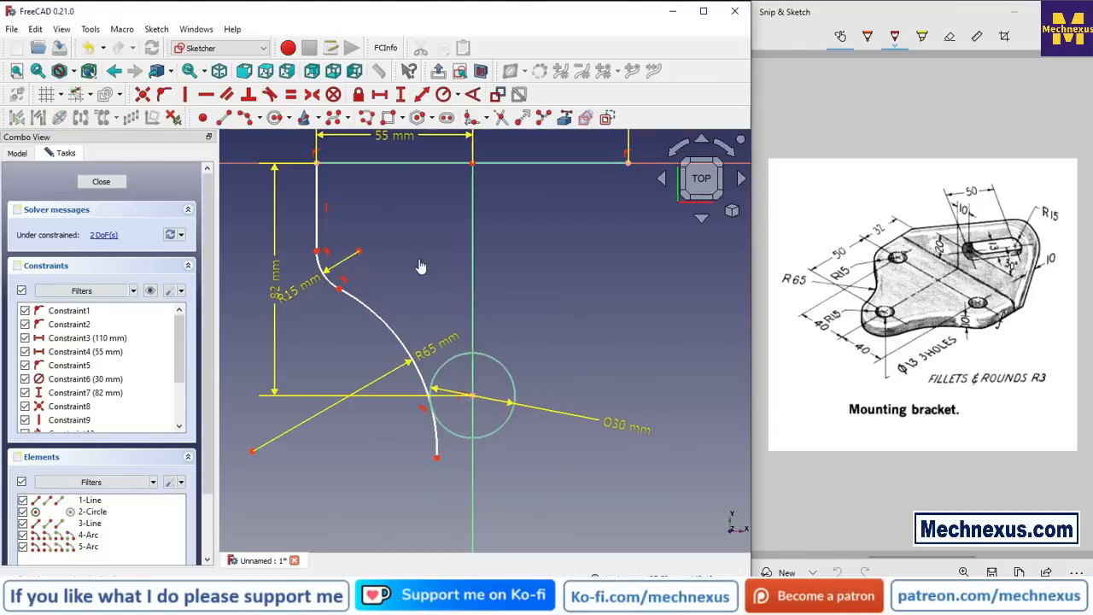
Step: Constrain the small arc's centre 32 mm vertically below the horizontal line's left endpoint
scroll(380, 301, up, 3)
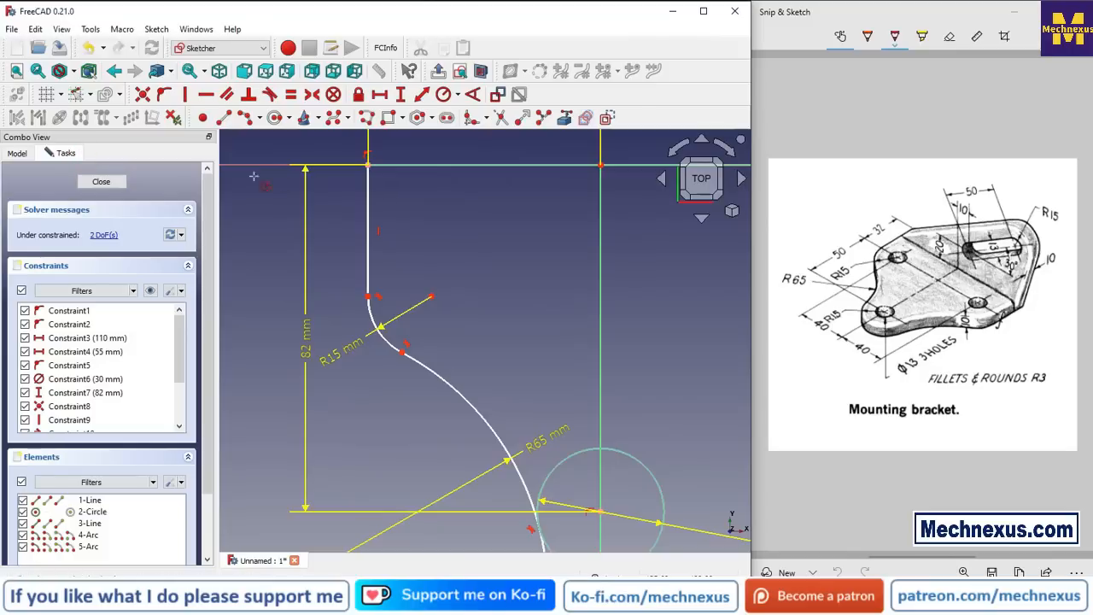
click(399, 94)
click(432, 296)
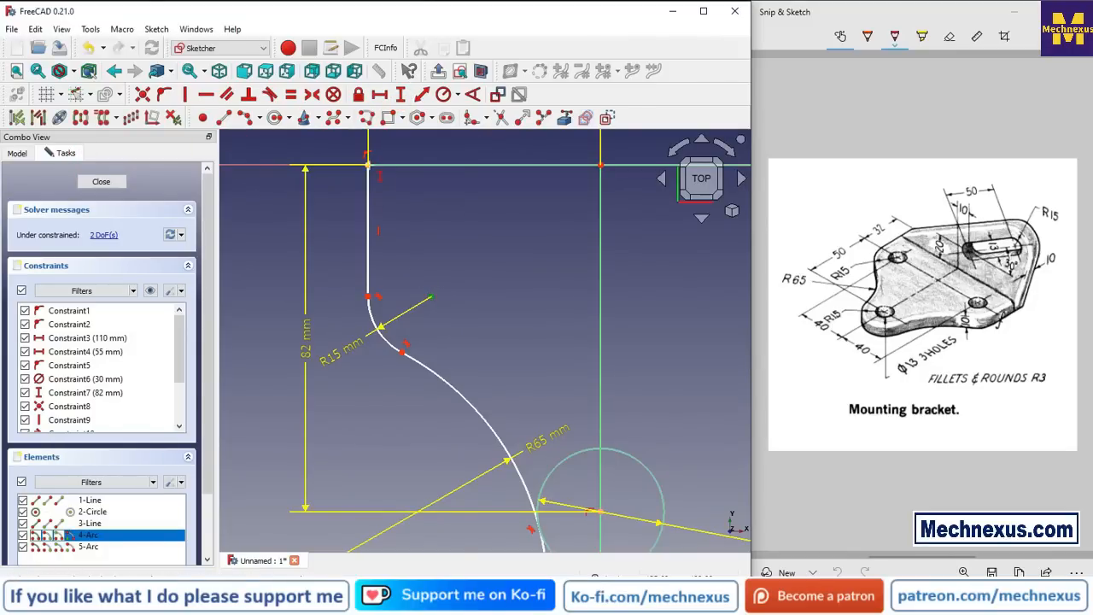
click(367, 163)
text(32)
key(Return)
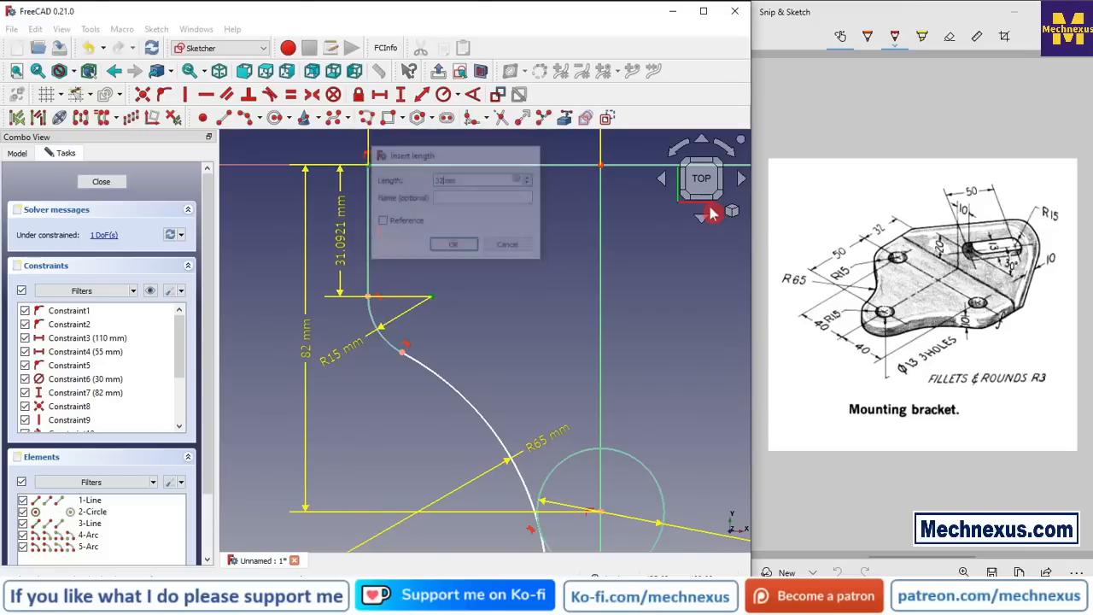
Step: Trim the end of the 65 mm radius arc that extends past its tangent point on the circle
scroll(451, 345, down, 3)
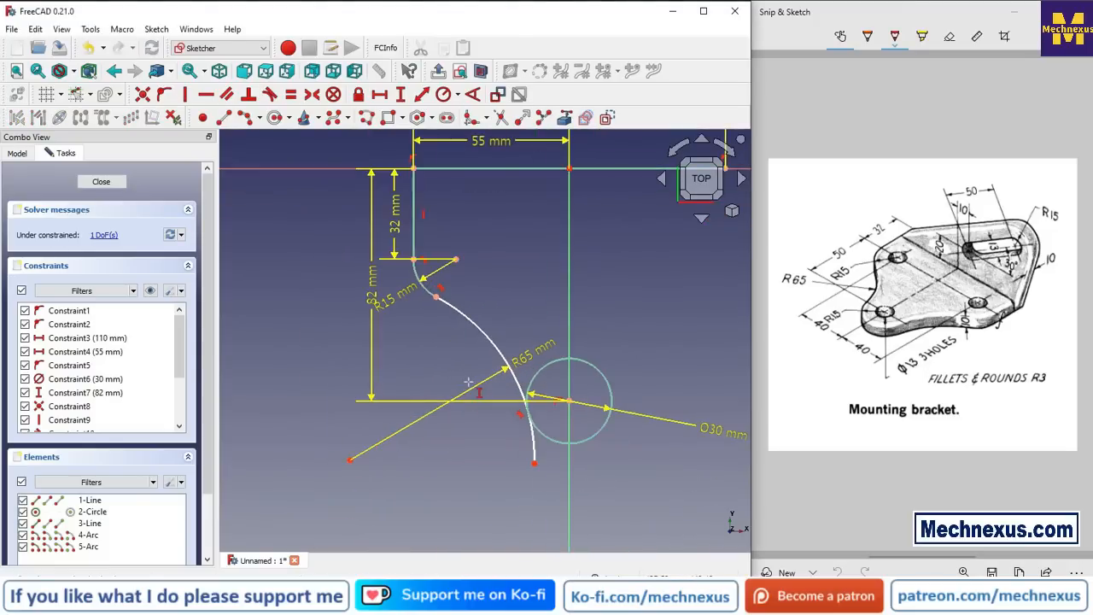
scroll(484, 335, up, 2)
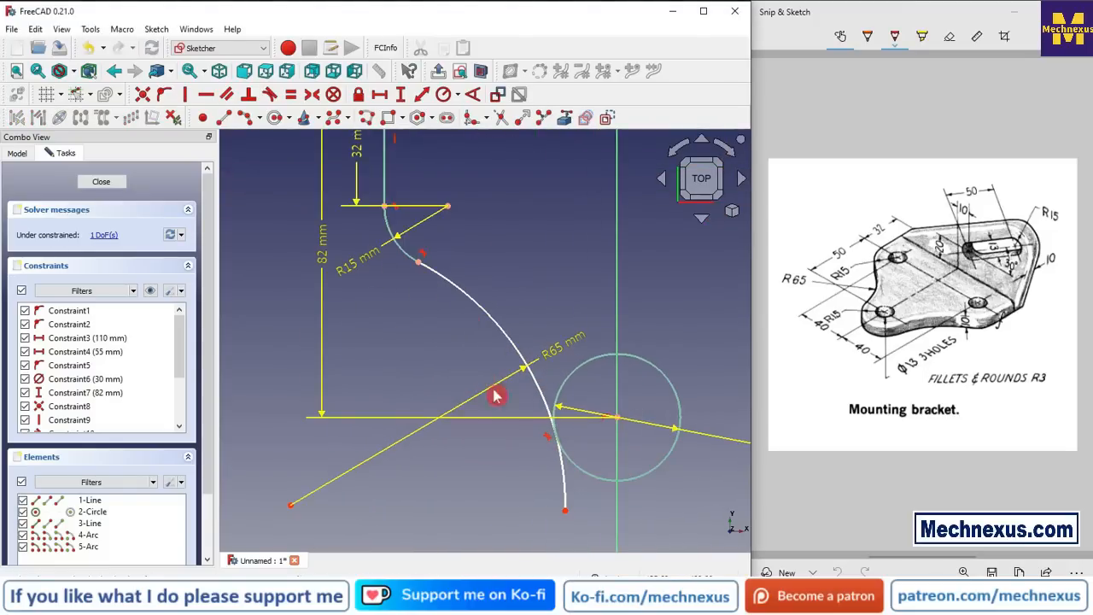
click(504, 117)
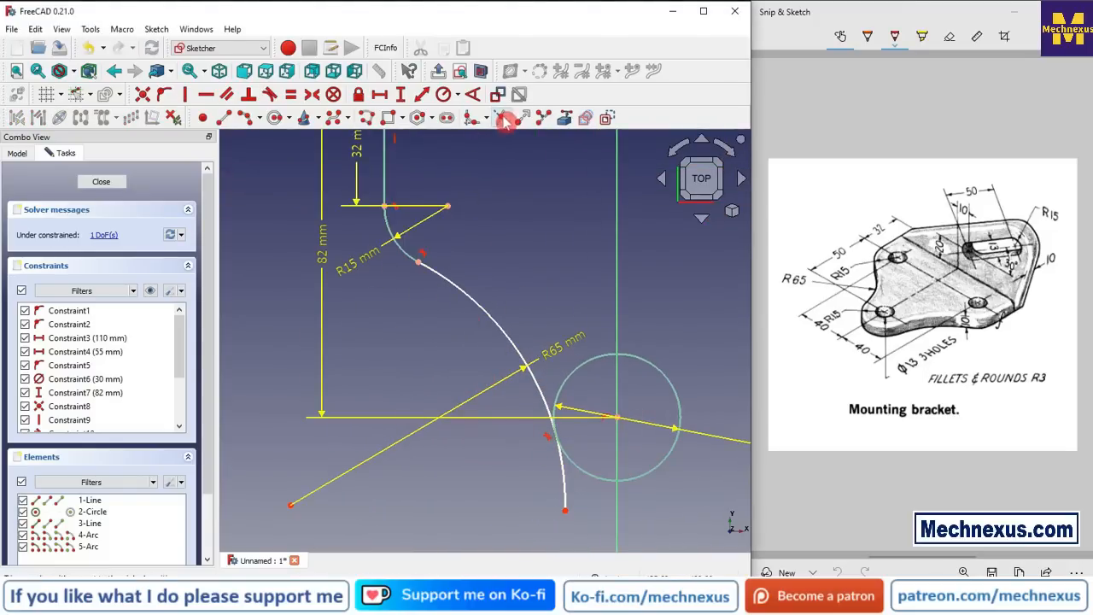
click(564, 494)
scroll(466, 423, down, 2)
scroll(468, 424, up, 1)
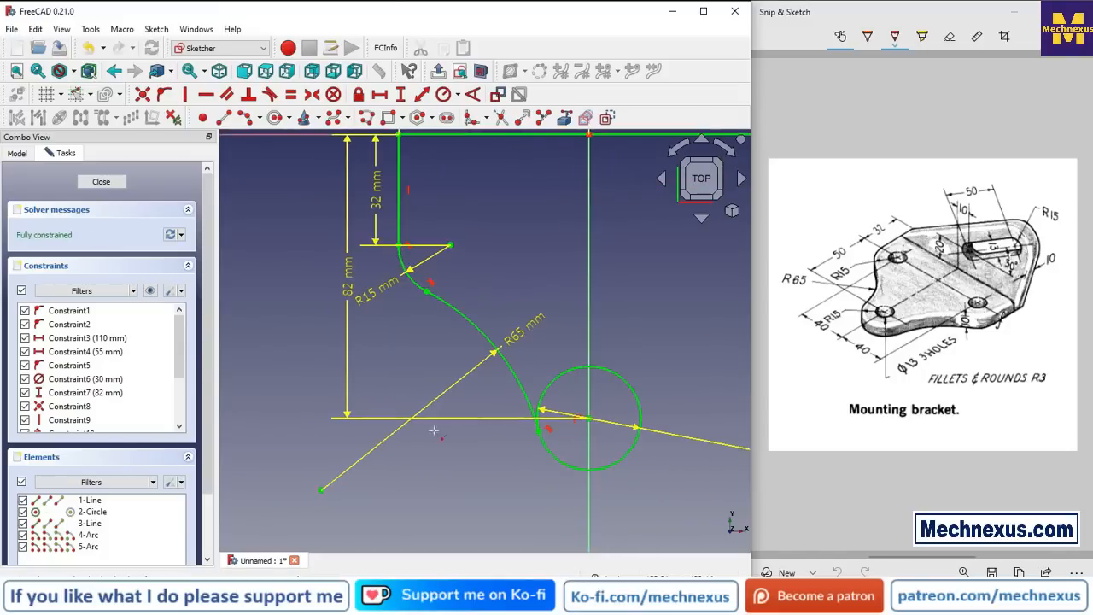
Step: Sketch a vertical line about 25 mm long downward from the right endpoint of the 110 mm line
scroll(410, 439, down, 2)
scroll(401, 429, down, 1)
scroll(420, 280, up, 1)
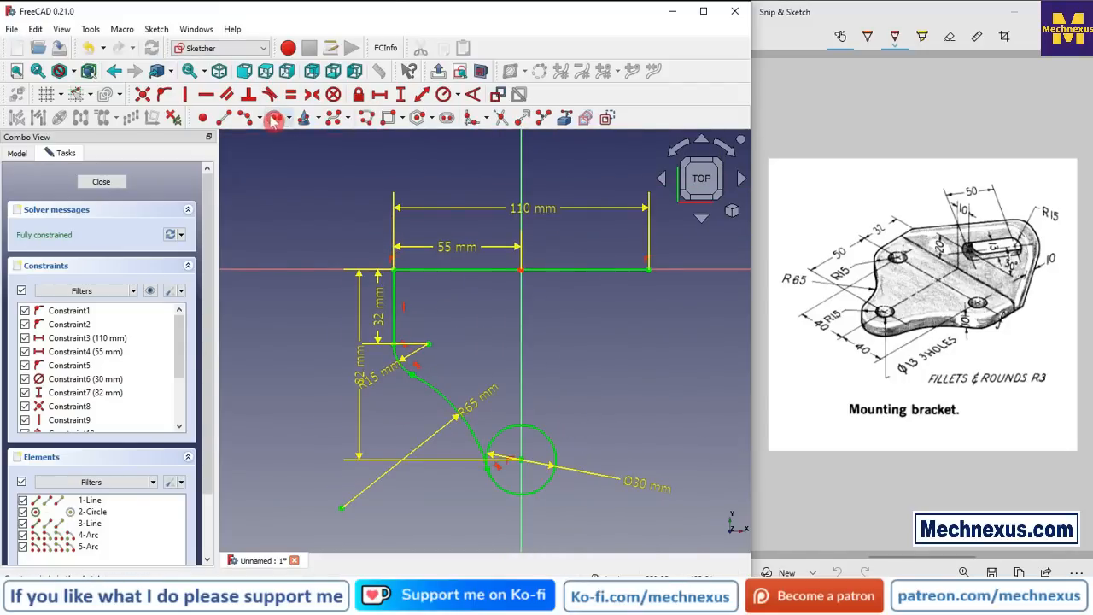
click(224, 117)
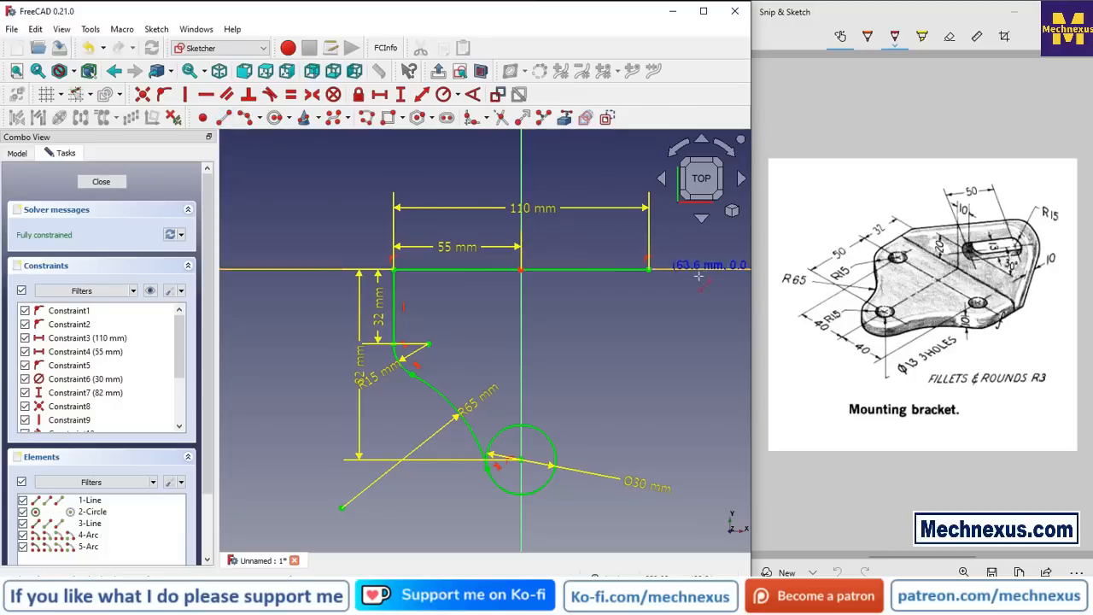
click(649, 269)
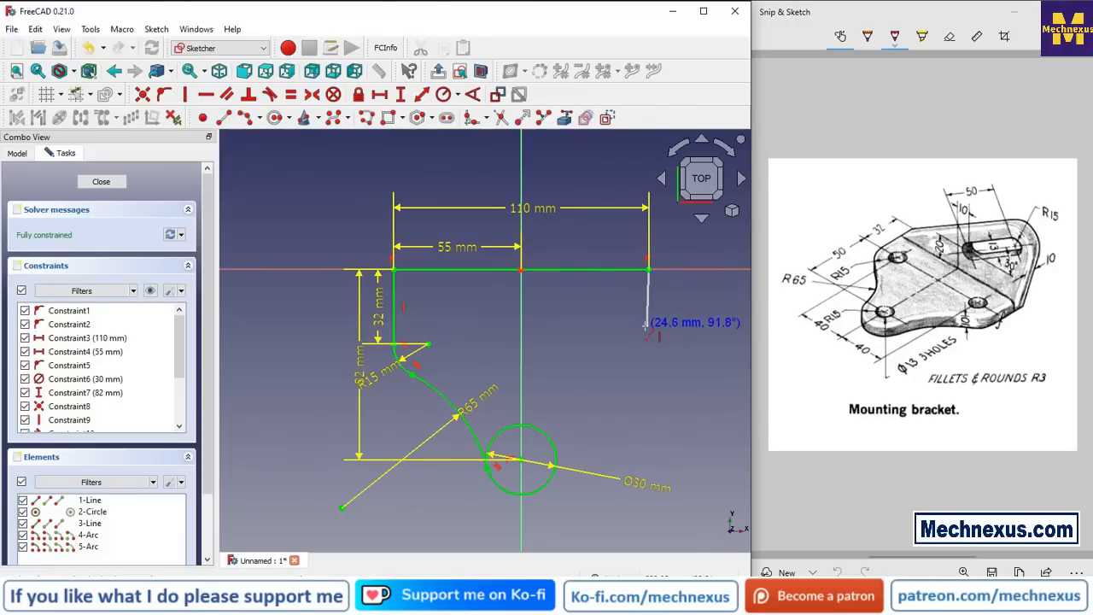
click(649, 328)
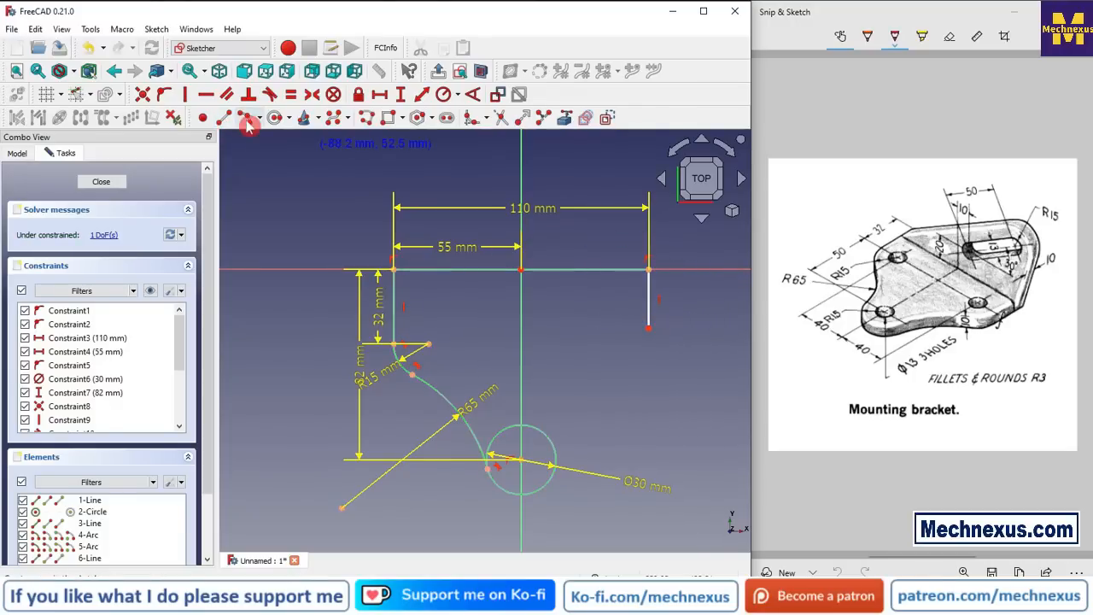
Step: Sketch a small arc from the right vertical line's lower end and a larger, opposite-curving arc from it past the 30 mm circle
click(648, 327)
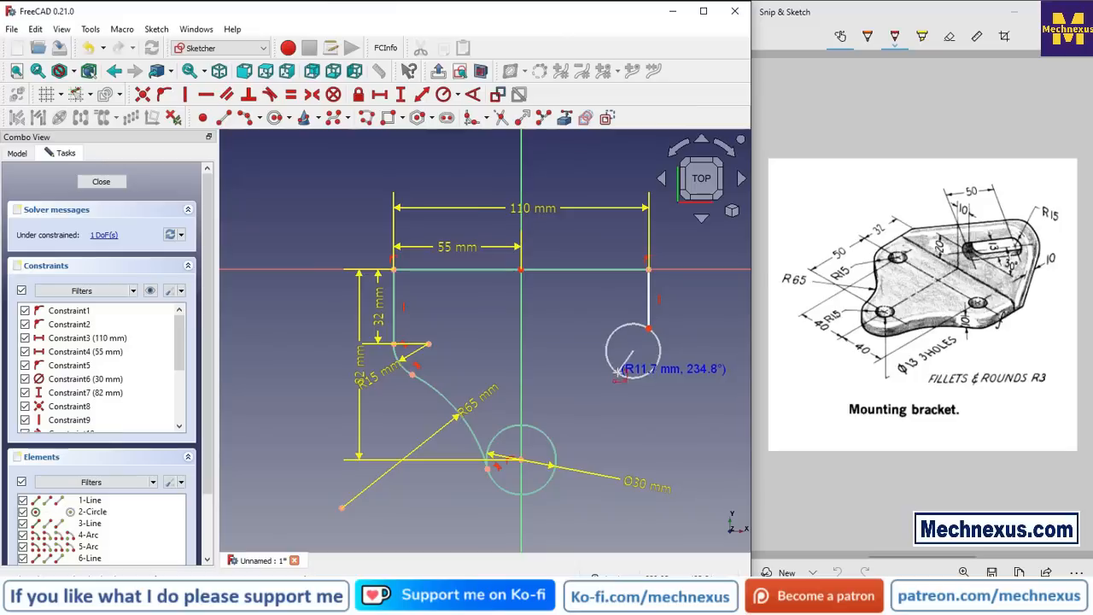
click(618, 373)
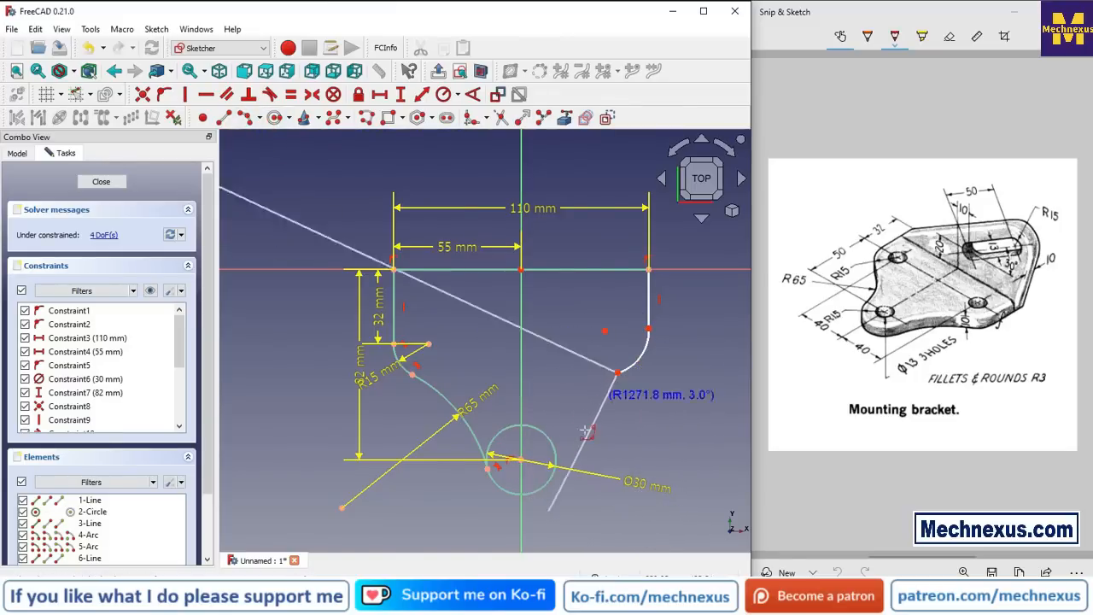
click(546, 509)
Step: Constrain the larger right-hand arc tangent to the 30 mm circle
scroll(559, 511, up, 4)
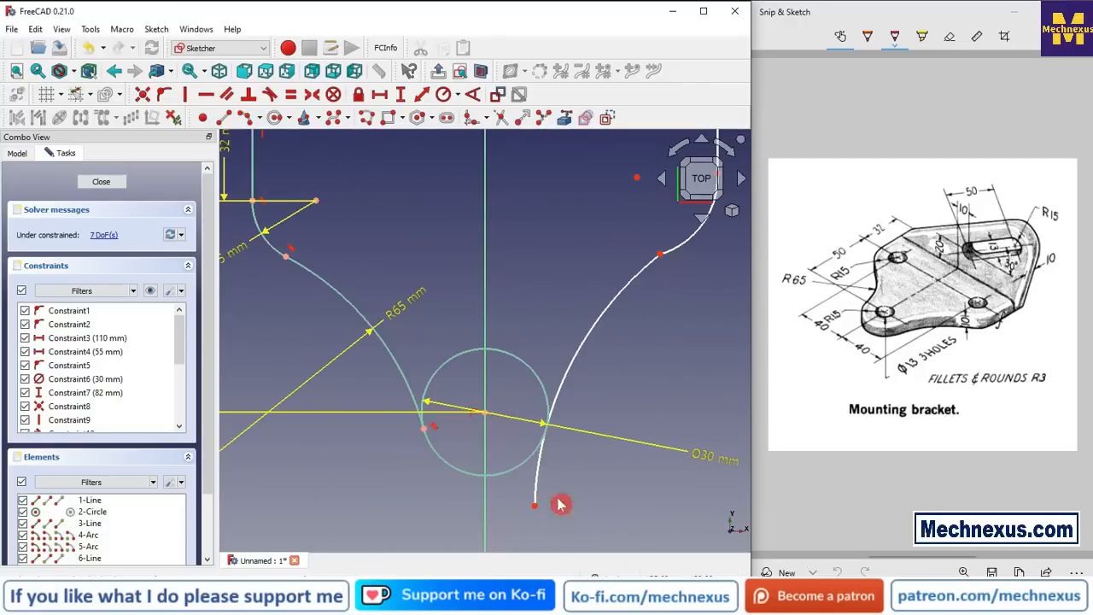
click(530, 459)
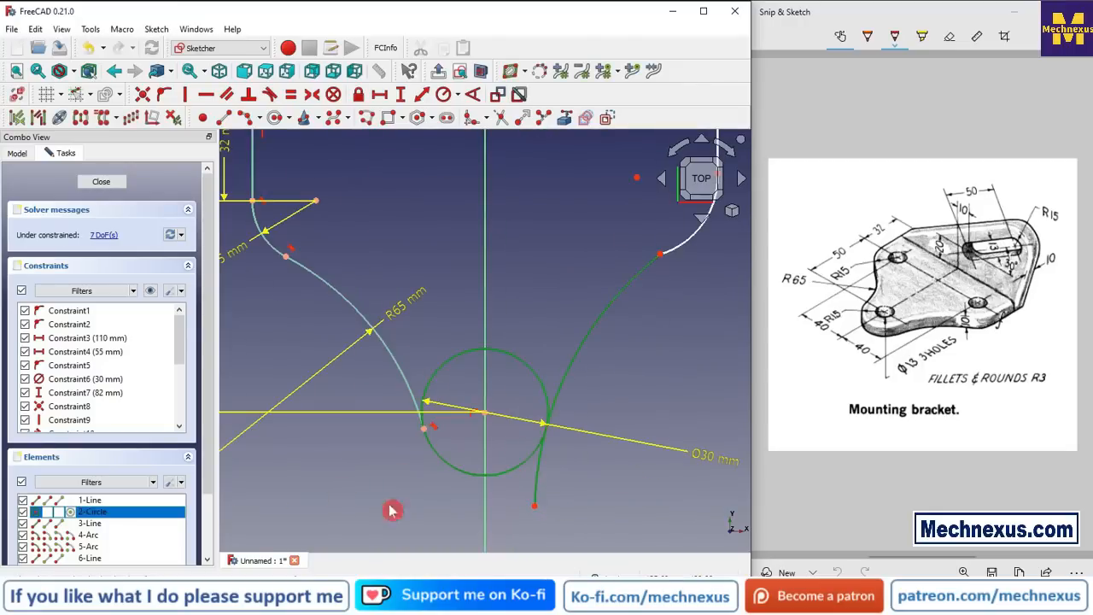
click(270, 94)
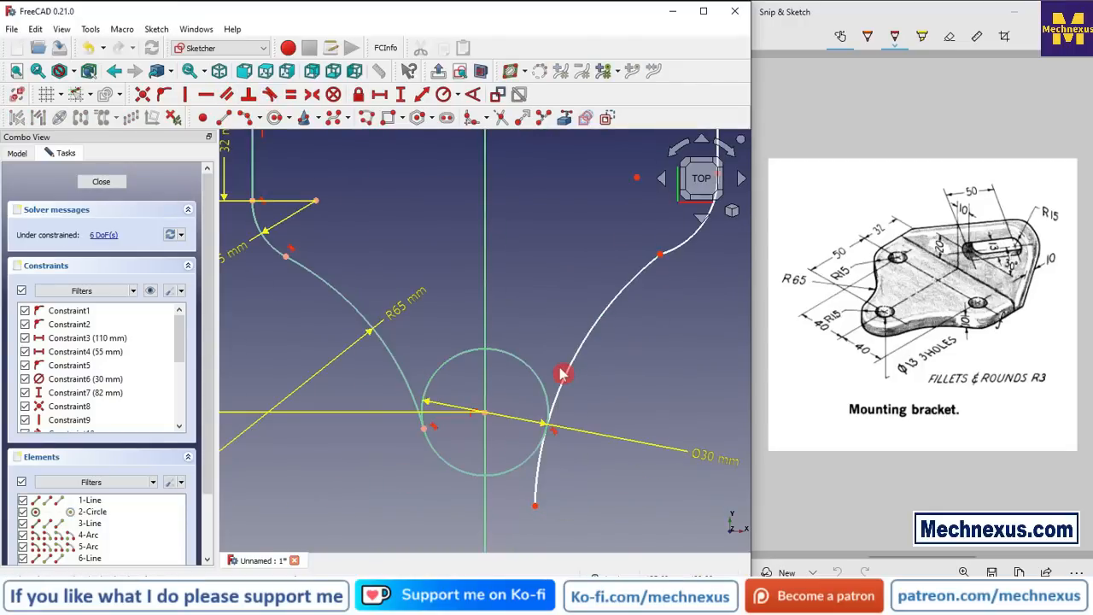
Step: Constrain the small right-hand arc tangent to both the larger right-hand arc and the right vertical line
scroll(581, 362, down, 3)
scroll(602, 324, up, 2)
click(601, 327)
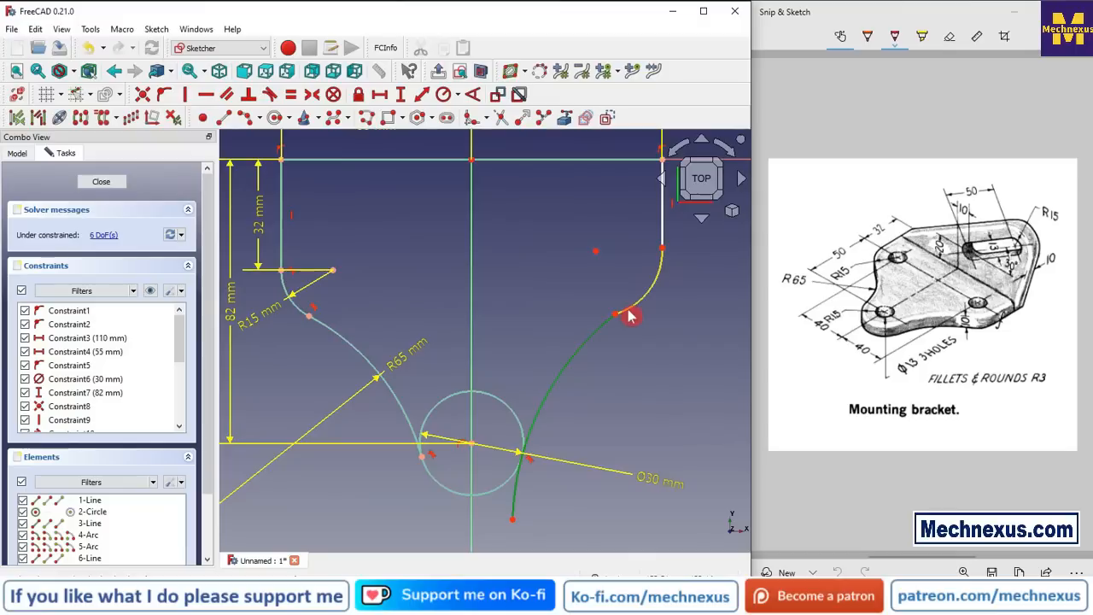
click(629, 315)
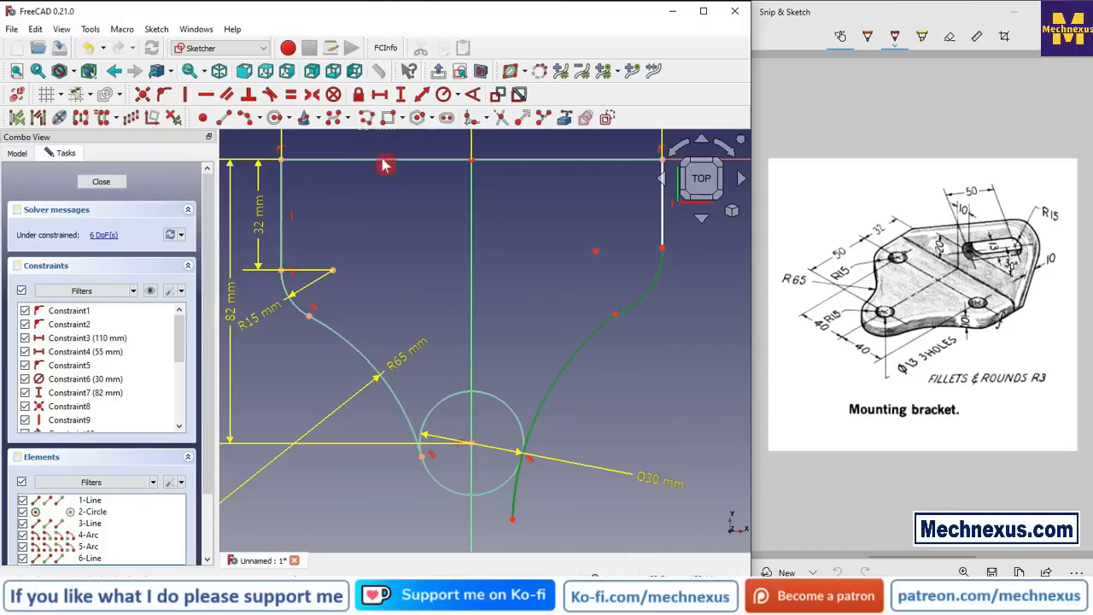
click(271, 96)
click(664, 262)
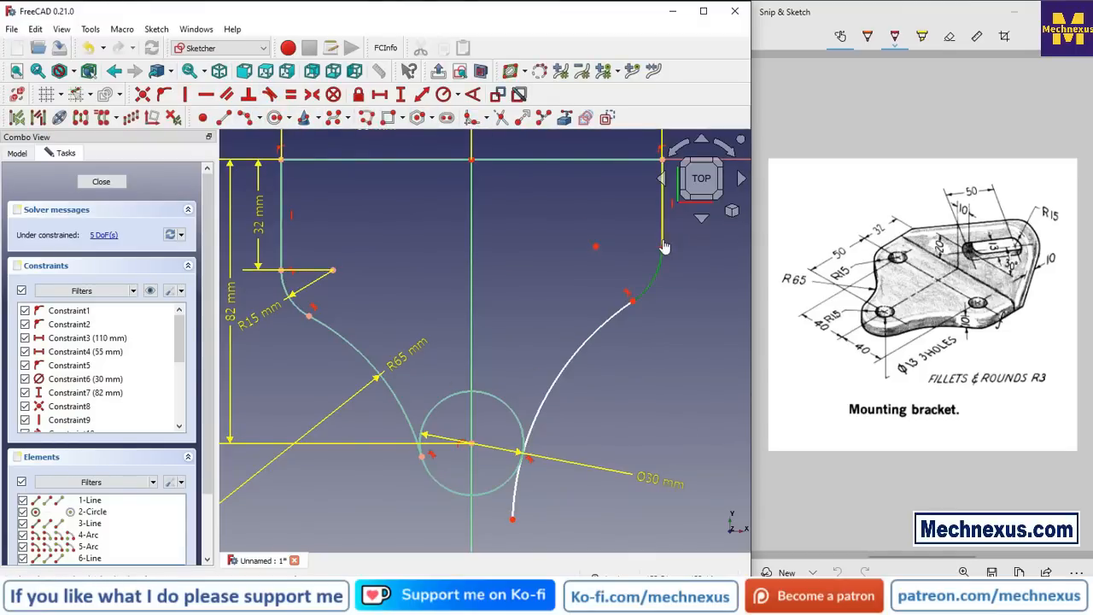
click(663, 229)
click(271, 96)
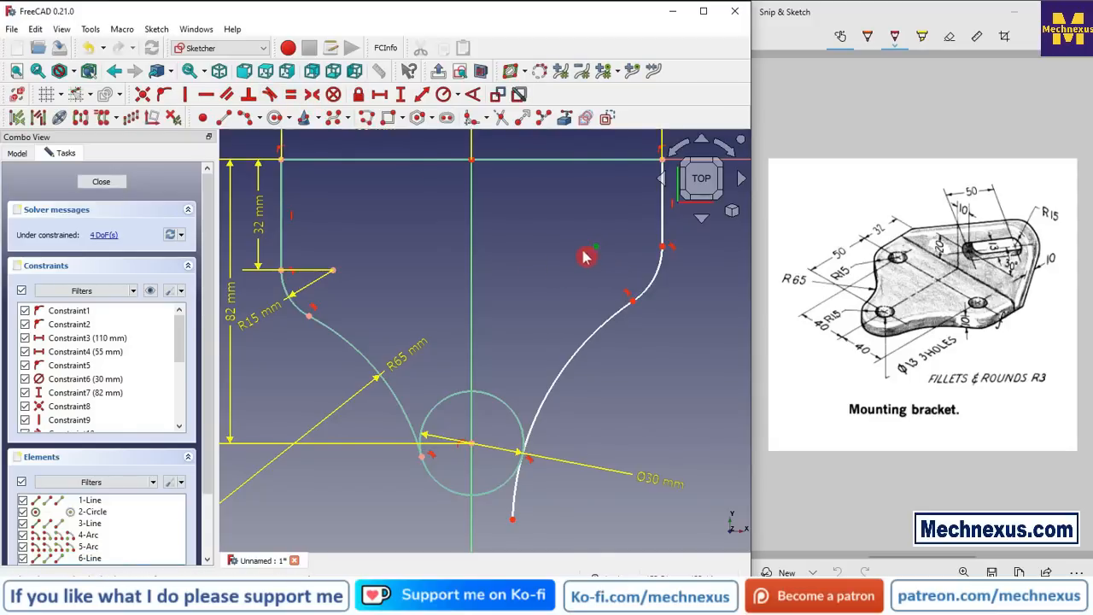
Step: Align the two small arcs' centres horizontally and make the larger right-hand arc equal to the 65 mm radius arc
click(333, 270)
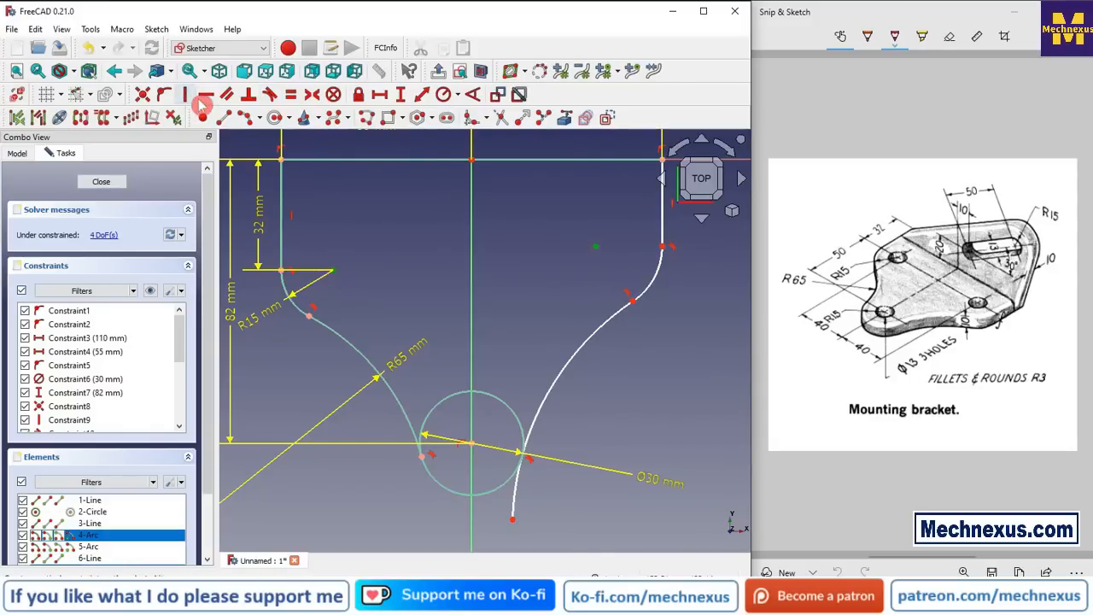
click(206, 94)
scroll(495, 238, down, 1)
scroll(542, 350, up, 1)
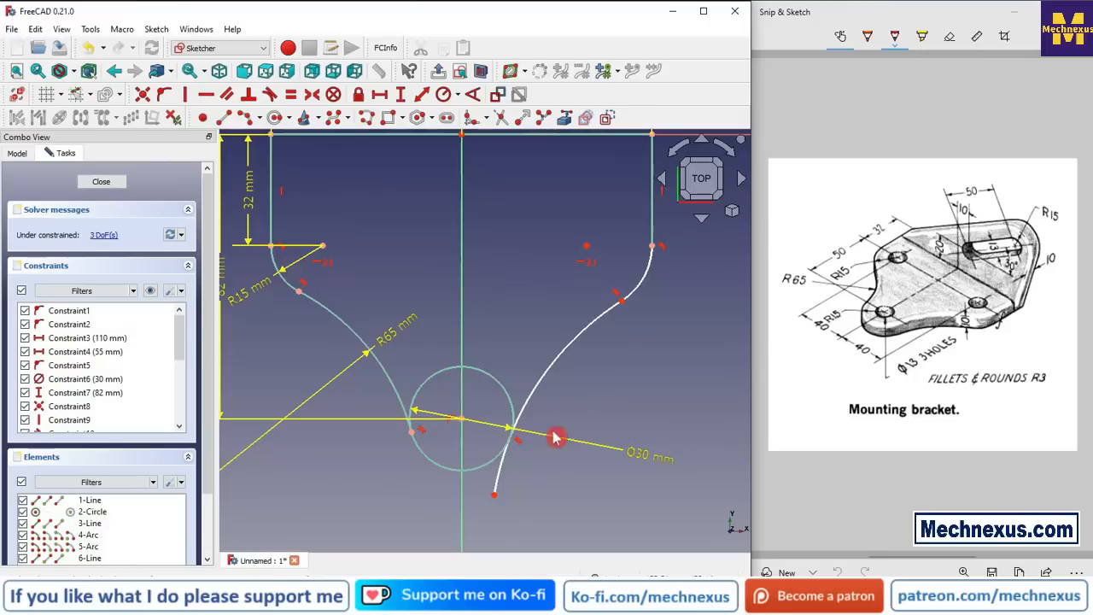
click(387, 376)
click(555, 363)
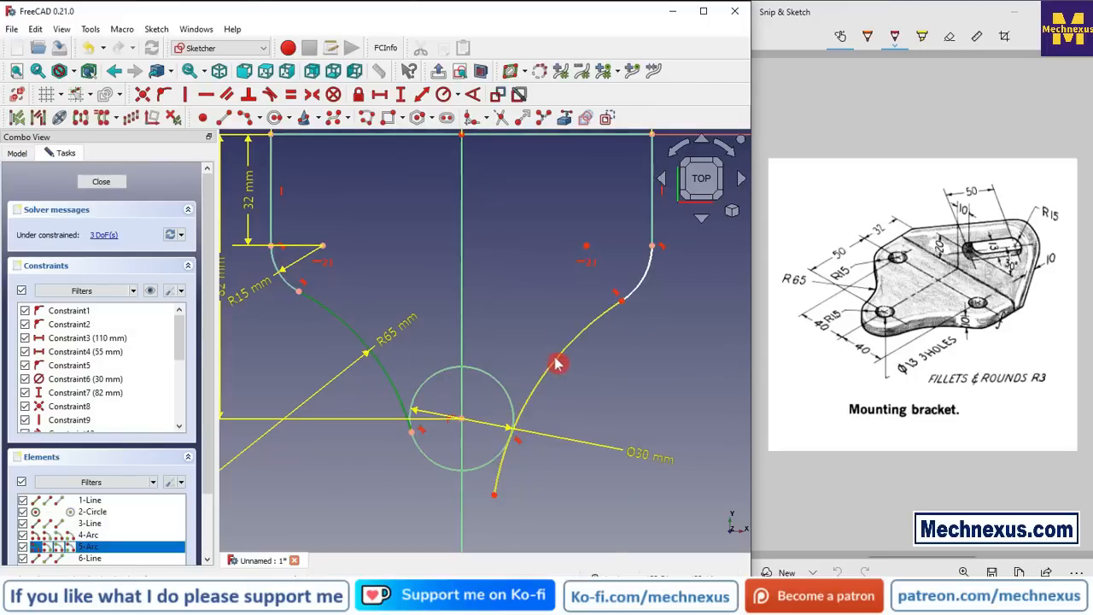
click(292, 94)
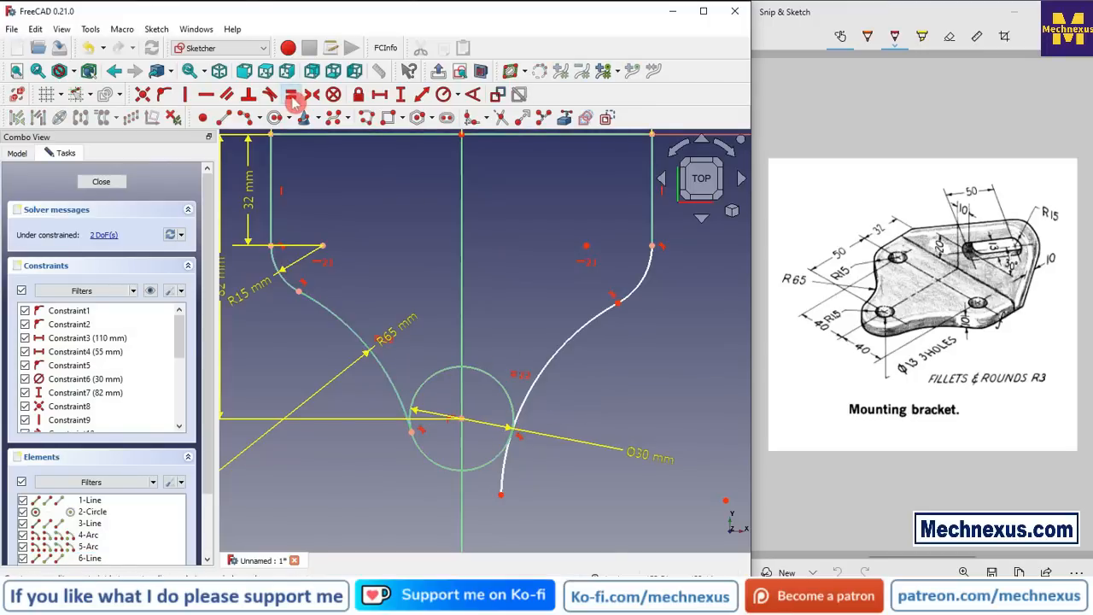
Step: Try to trim the larger right-hand arc's end that extends past the circle, and undo the trim
click(502, 120)
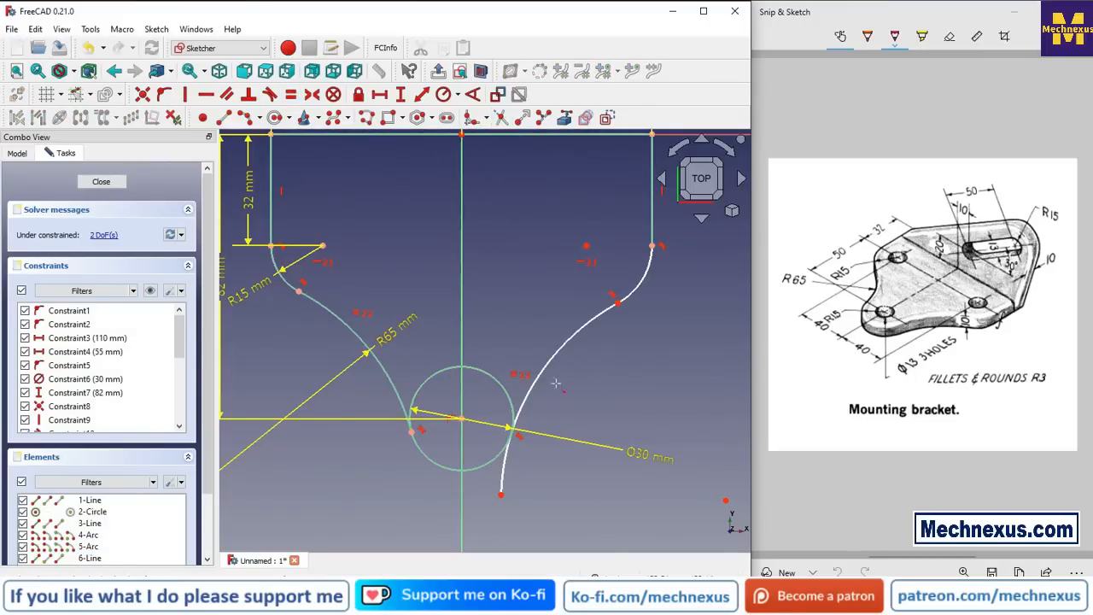
click(506, 475)
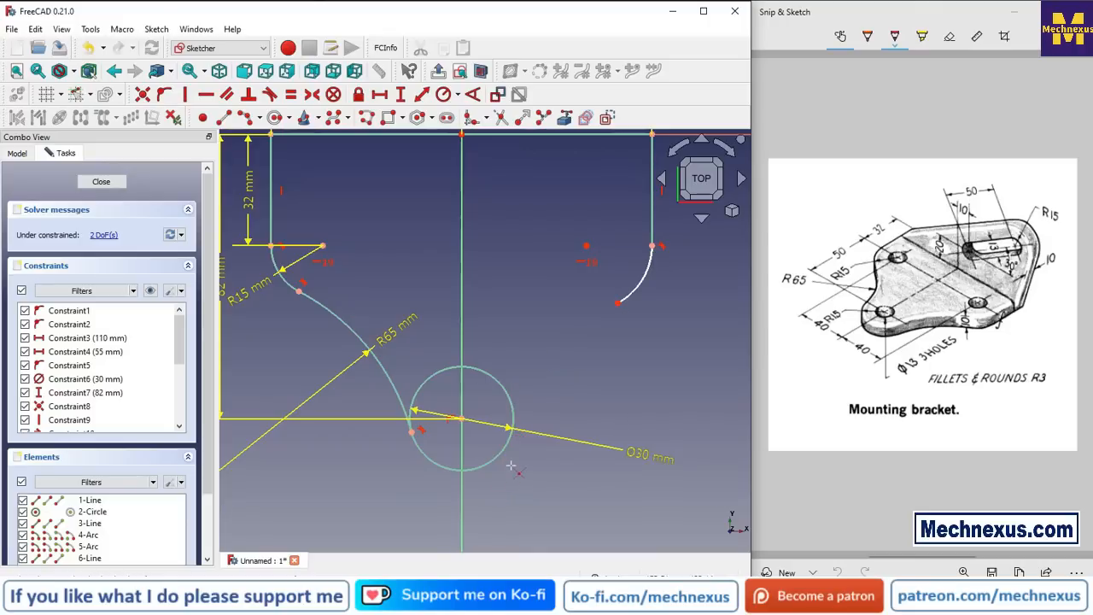
key(ctrl+z)
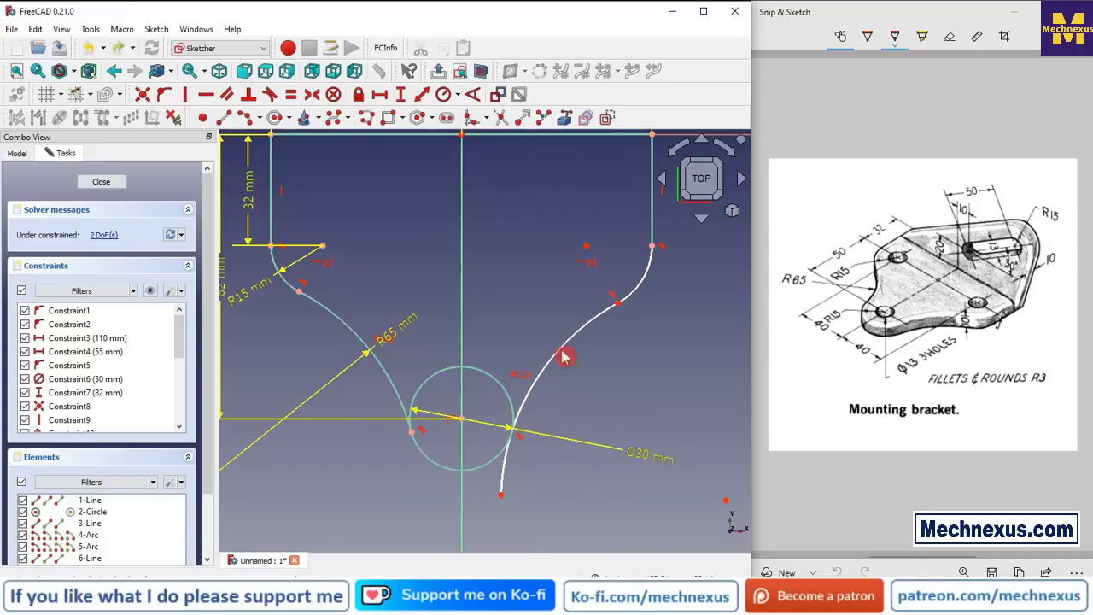
scroll(612, 276, up, 1)
scroll(612, 358, down, 1)
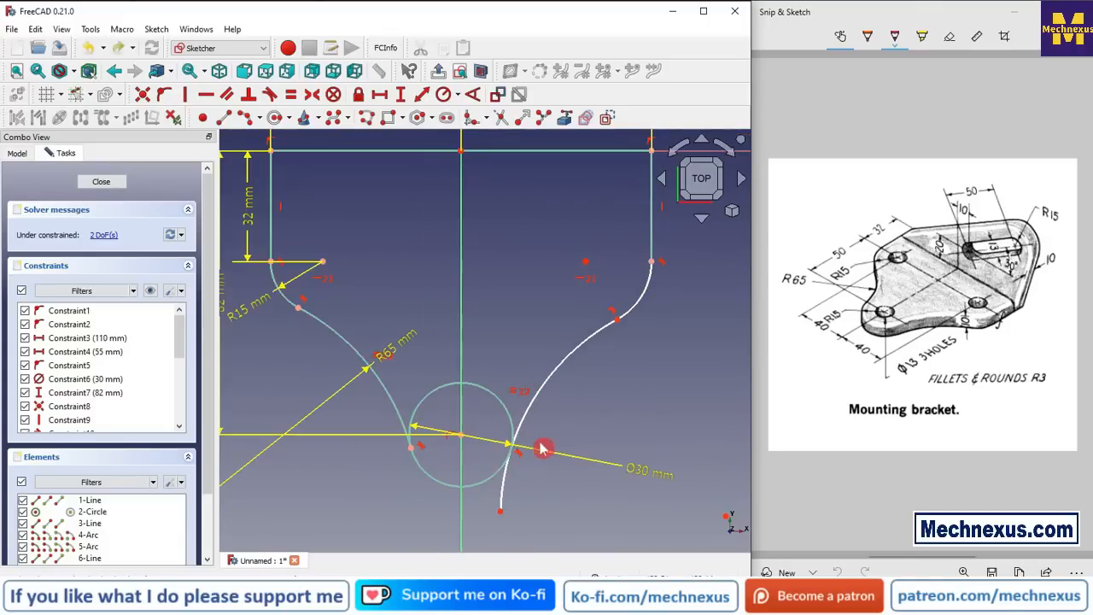
scroll(515, 458, up, 6)
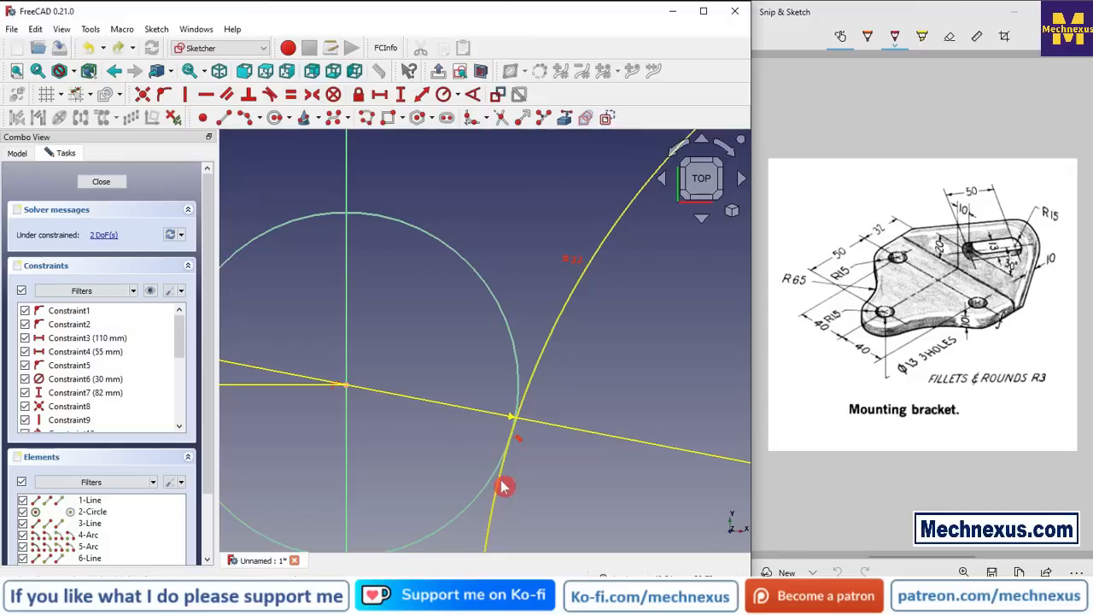
click(498, 479)
click(498, 479)
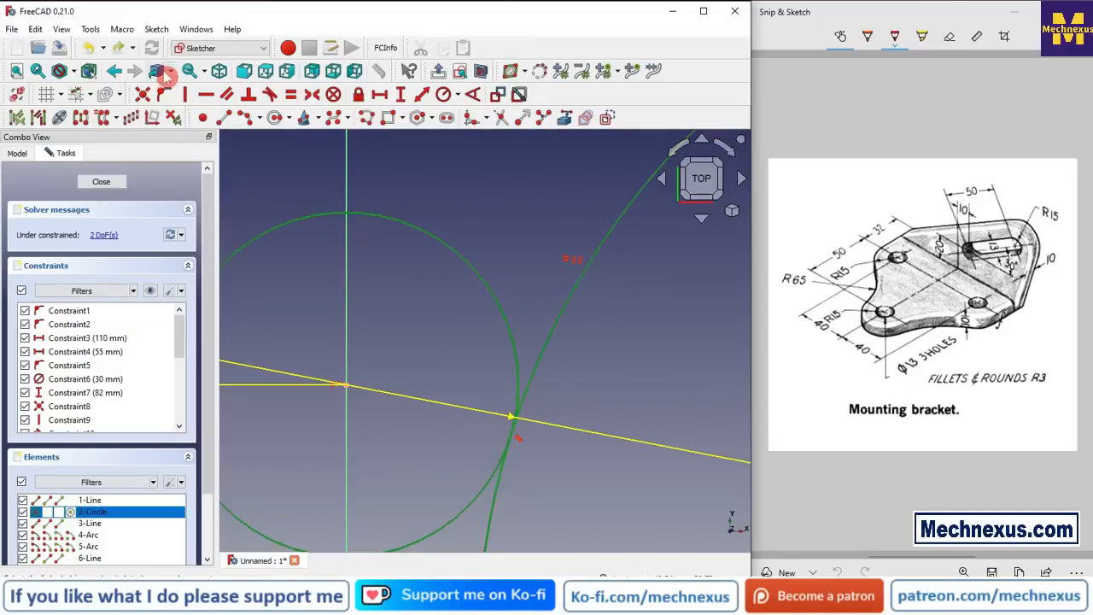
scroll(495, 368, down, 3)
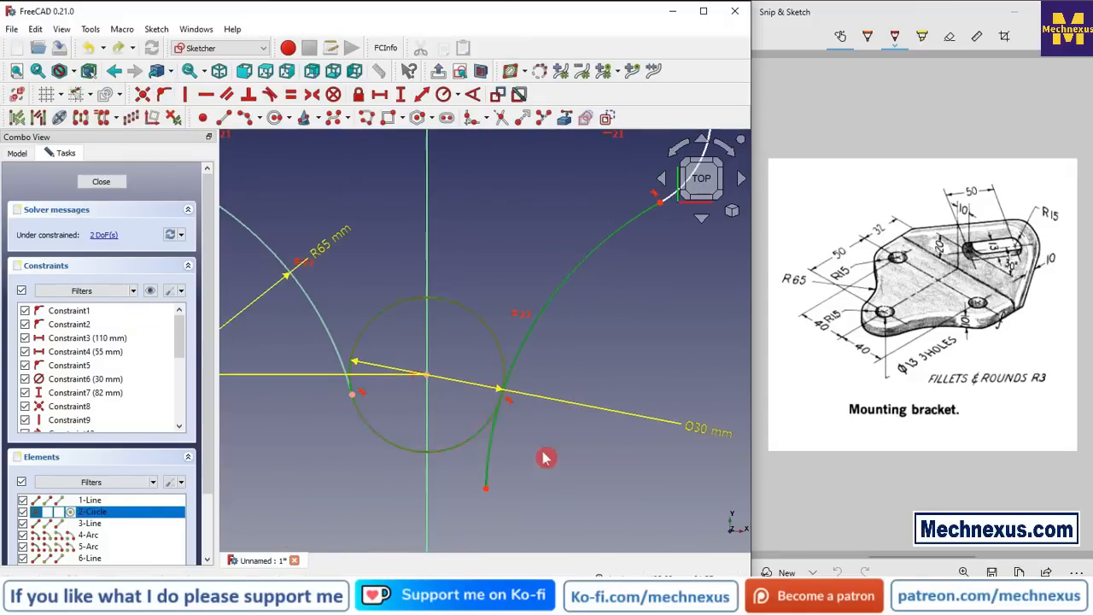
key(Escape)
key(Escape)
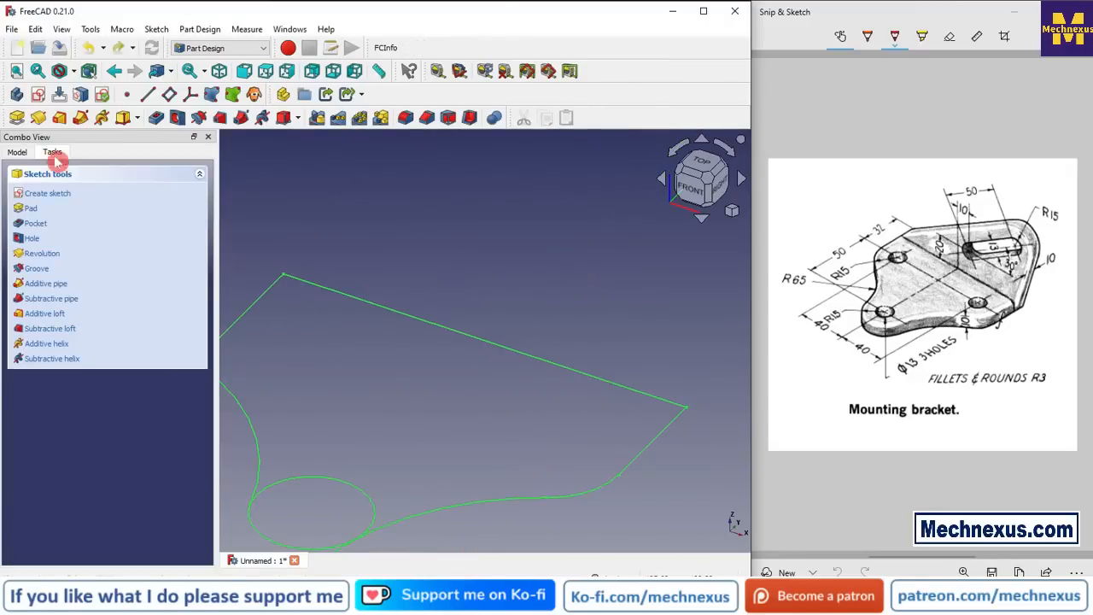
click(17, 152)
click(54, 209)
double_click(55, 209)
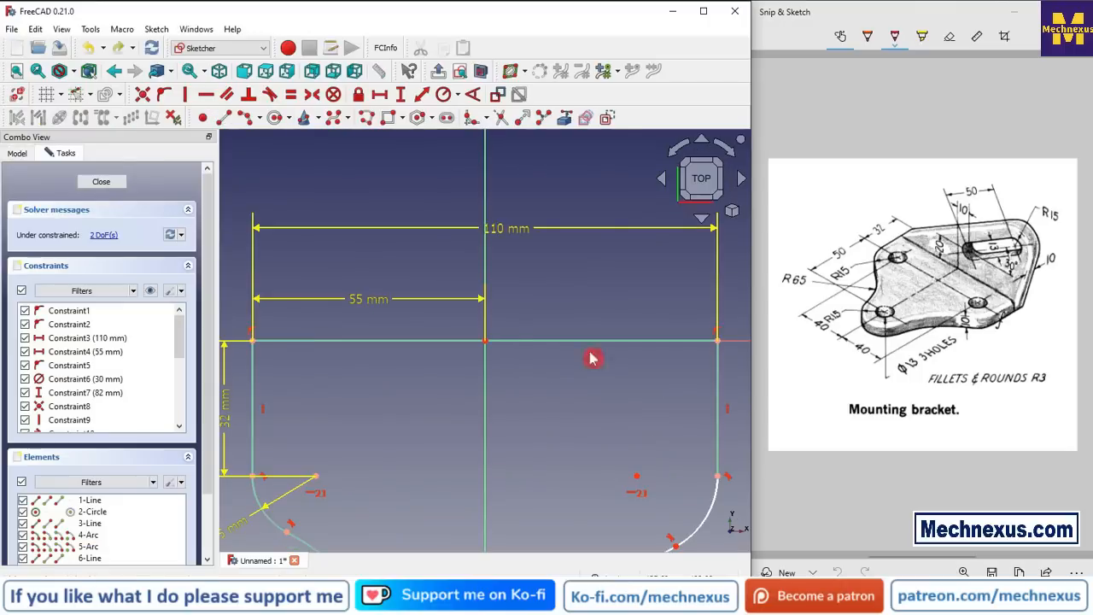
Step: Constrain the larger right-hand arc's lower endpoint to lie on the 30 mm circle
scroll(547, 317, up, 5)
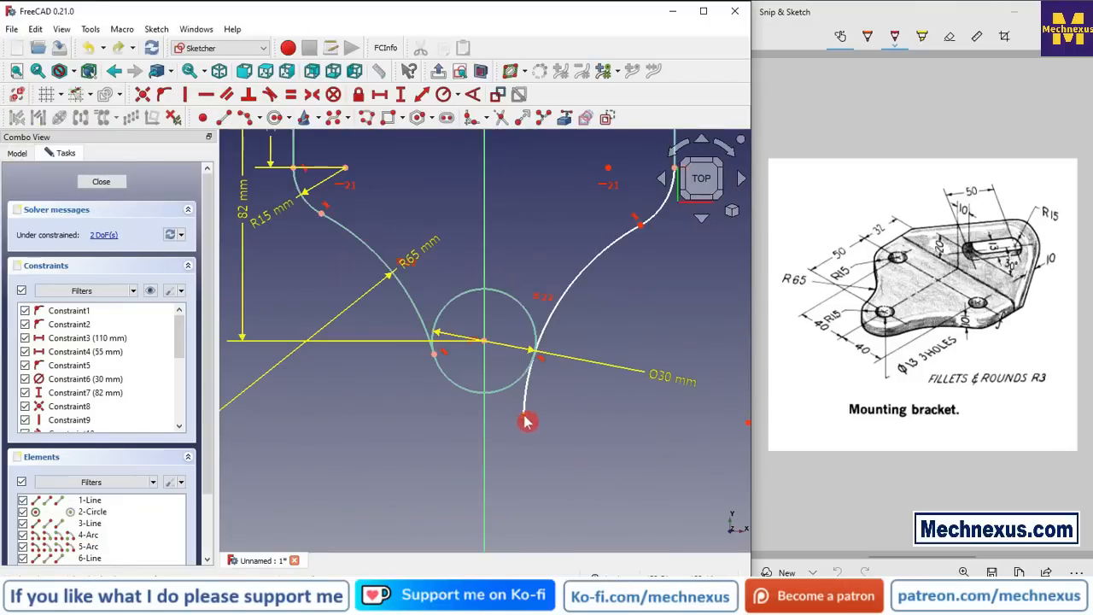
click(520, 381)
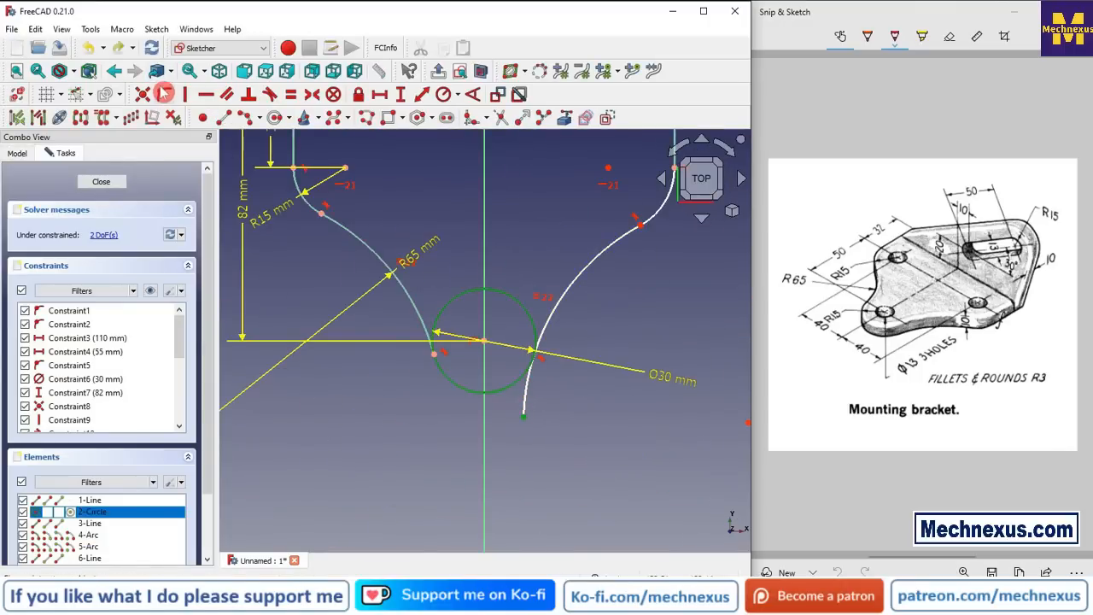
click(164, 94)
click(533, 353)
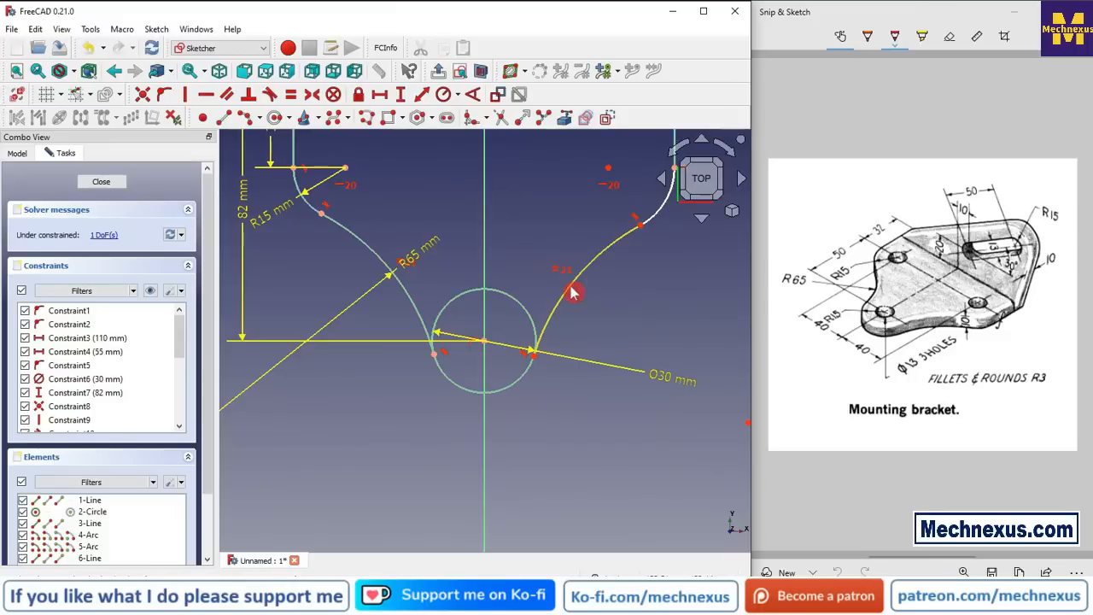
Step: Make the small right-hand arc equal to the 15 mm radius arc
mouse_move(572, 293)
mouse_down()
mouse_move(572, 280)
mouse_move(564, 308)
mouse_move(567, 296)
mouse_up()
scroll(618, 307, down, 2)
scroll(609, 228, up, 2)
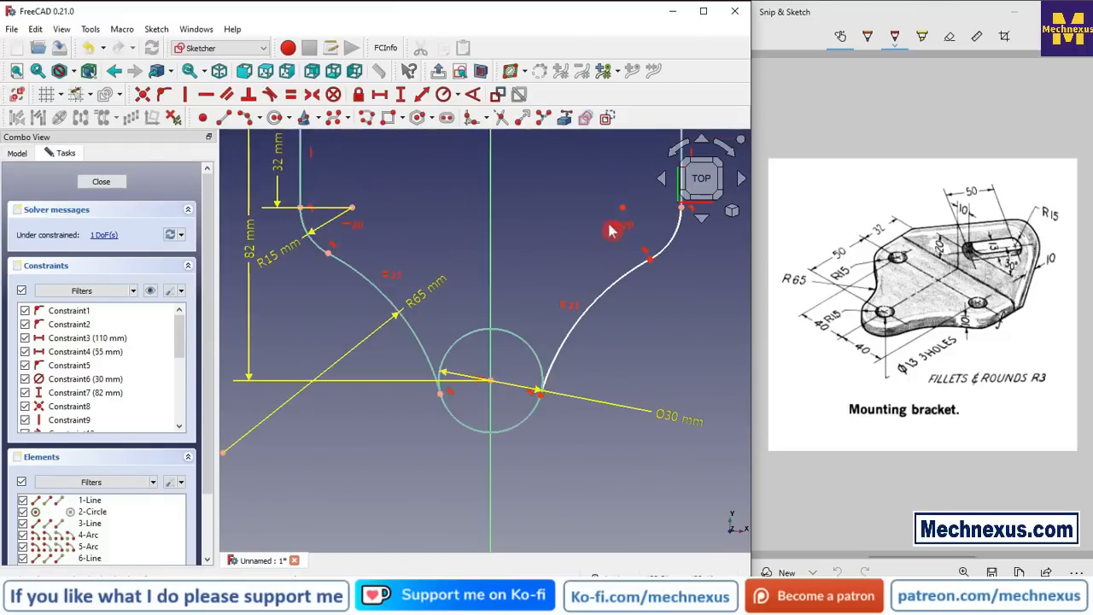
click(672, 247)
click(320, 250)
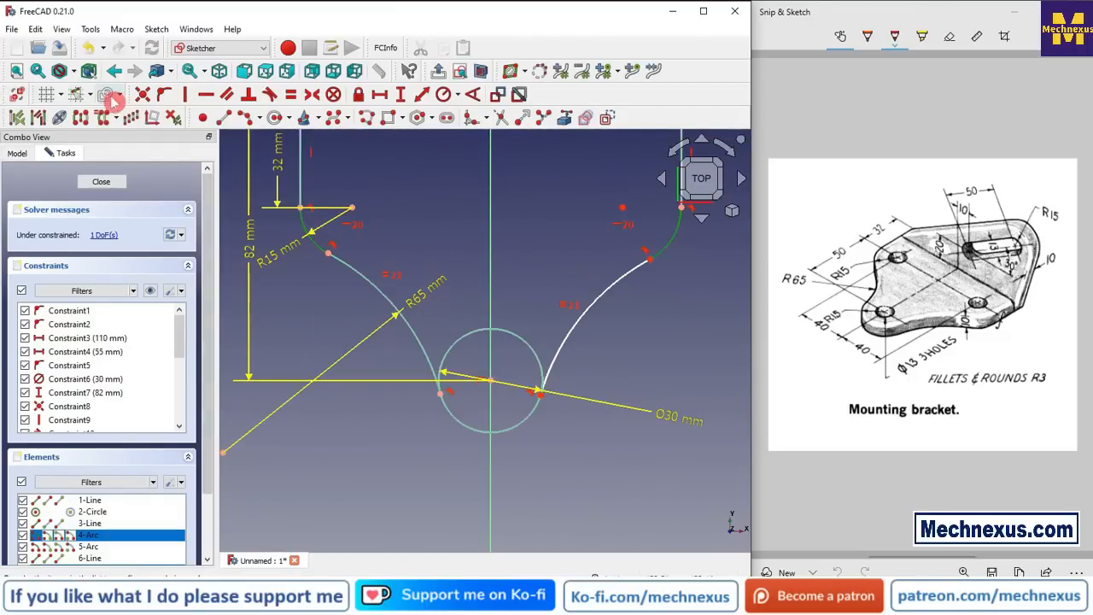
click(290, 95)
Step: Trim away the upper part of the 30 mm circle between the two large side arcs
scroll(606, 334, down, 2)
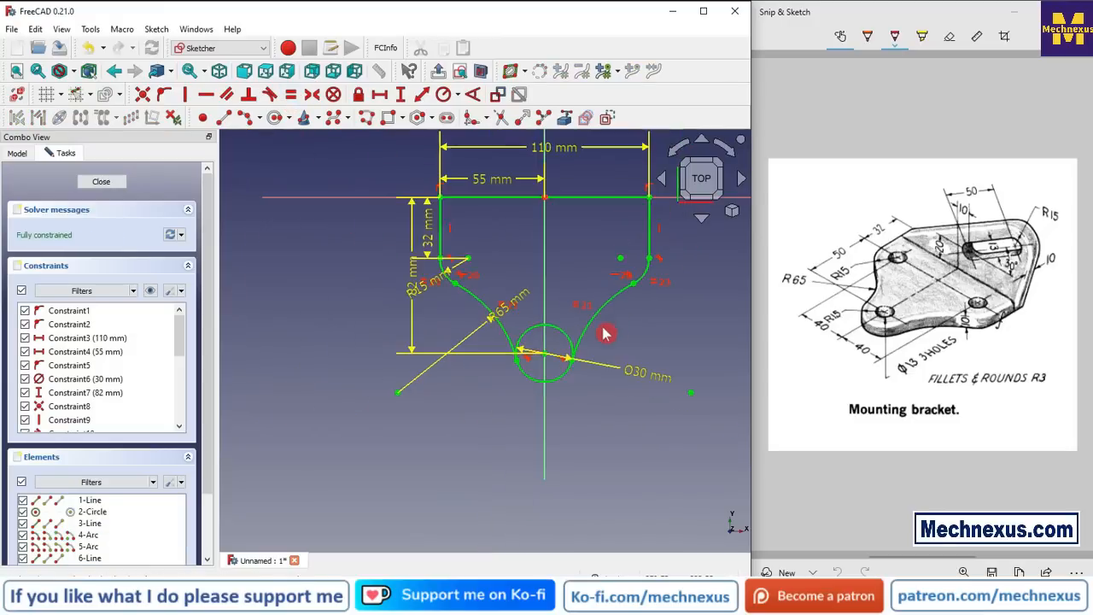
scroll(478, 312, up, 2)
scroll(481, 324, down, 2)
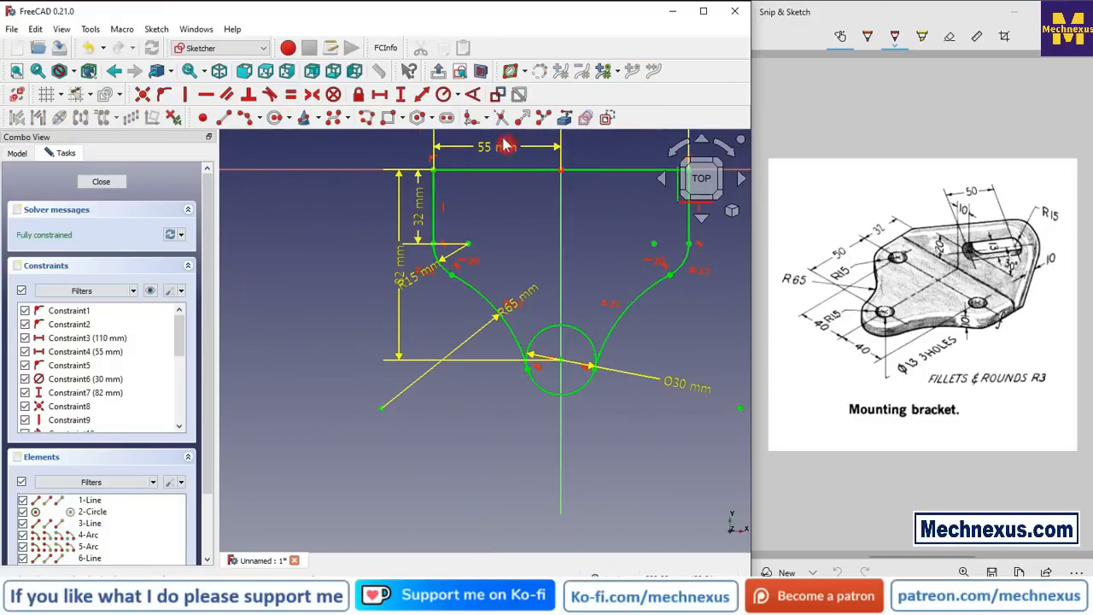
click(576, 335)
scroll(522, 291, down, 2)
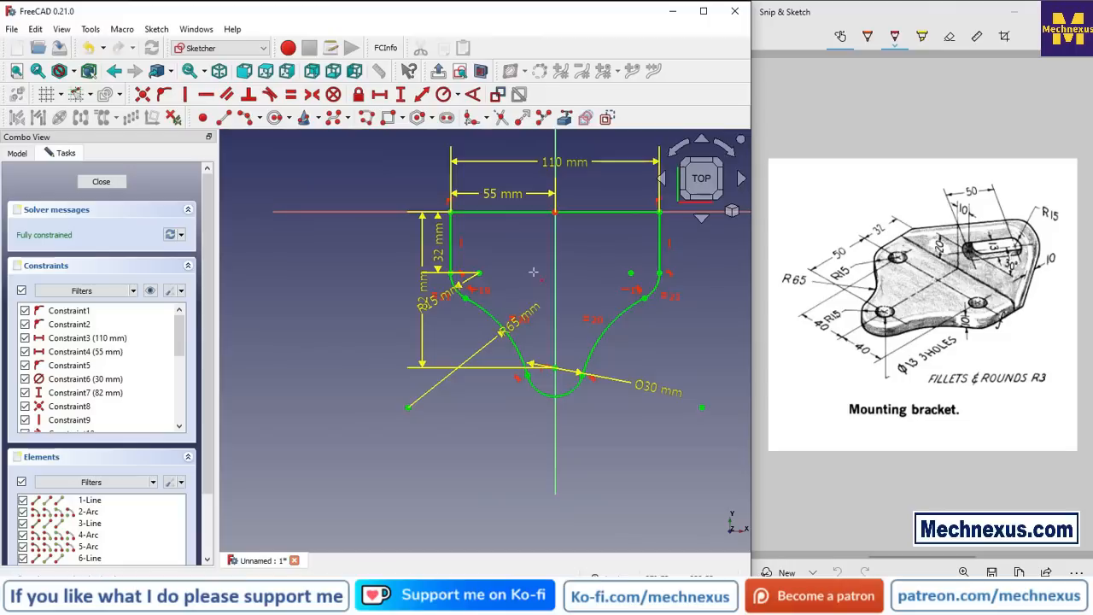
scroll(523, 275, up, 2)
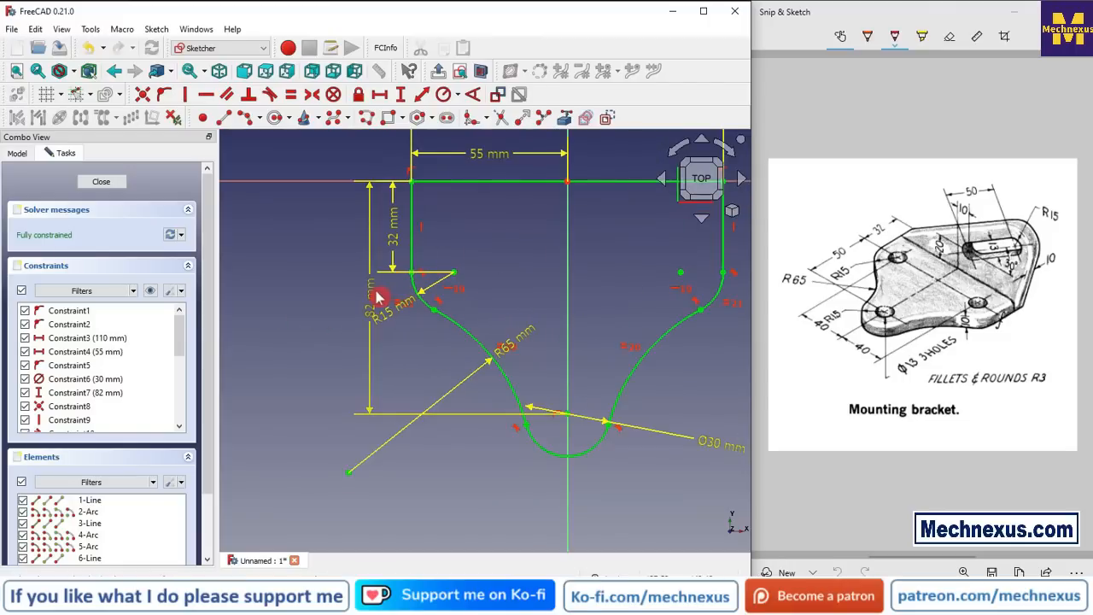
Step: Reposition the 82 mm and 30 mm dimension labels clear of the base plate outline and close the sketch
drag(376, 299, 300, 301)
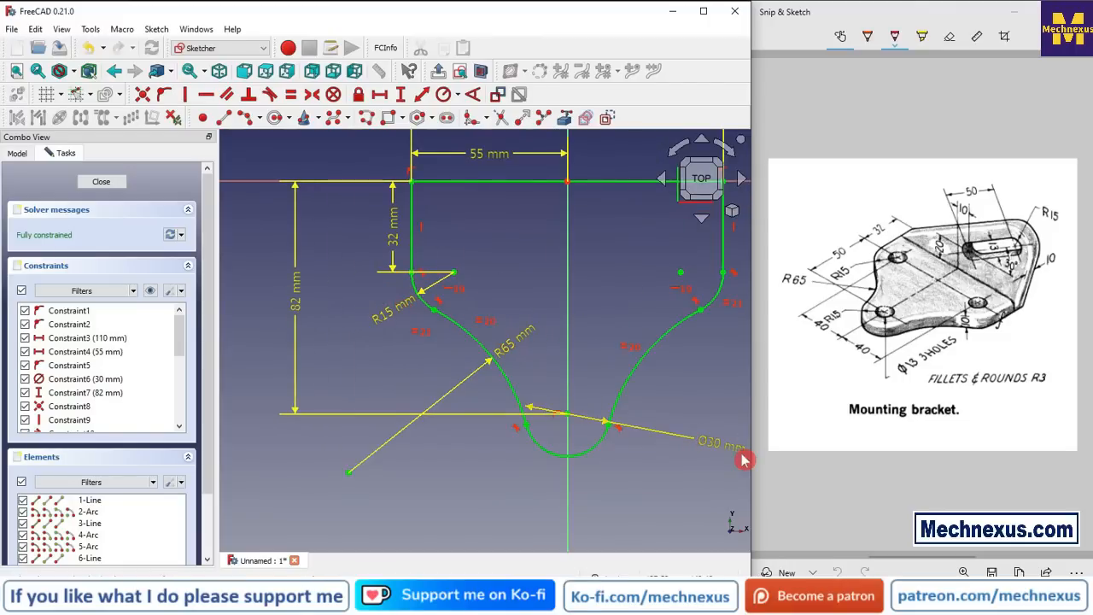
drag(720, 450, 521, 494)
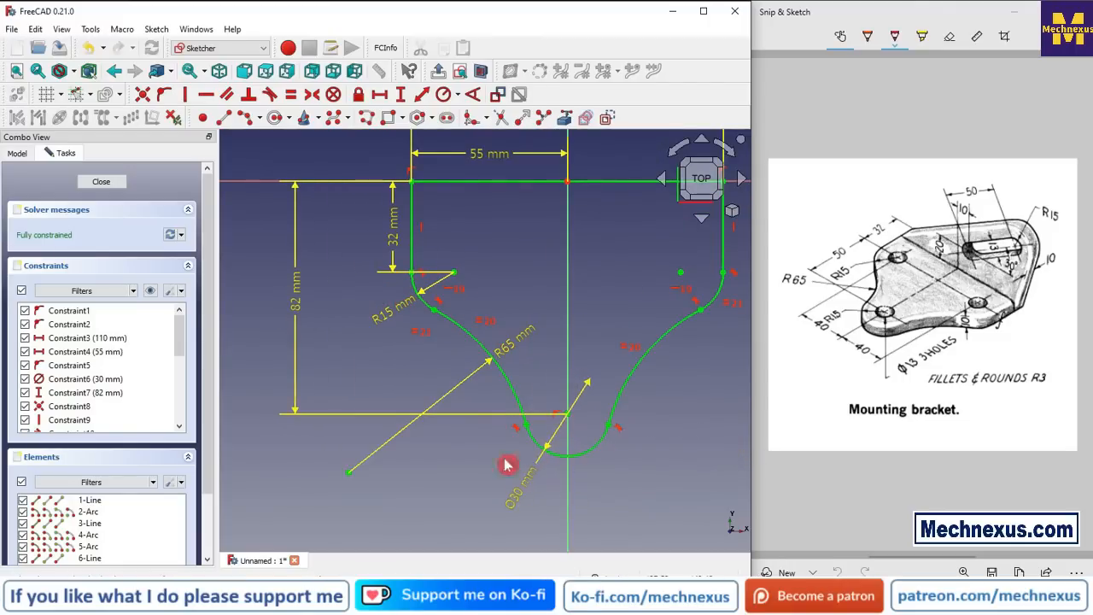
scroll(458, 445, down, 3)
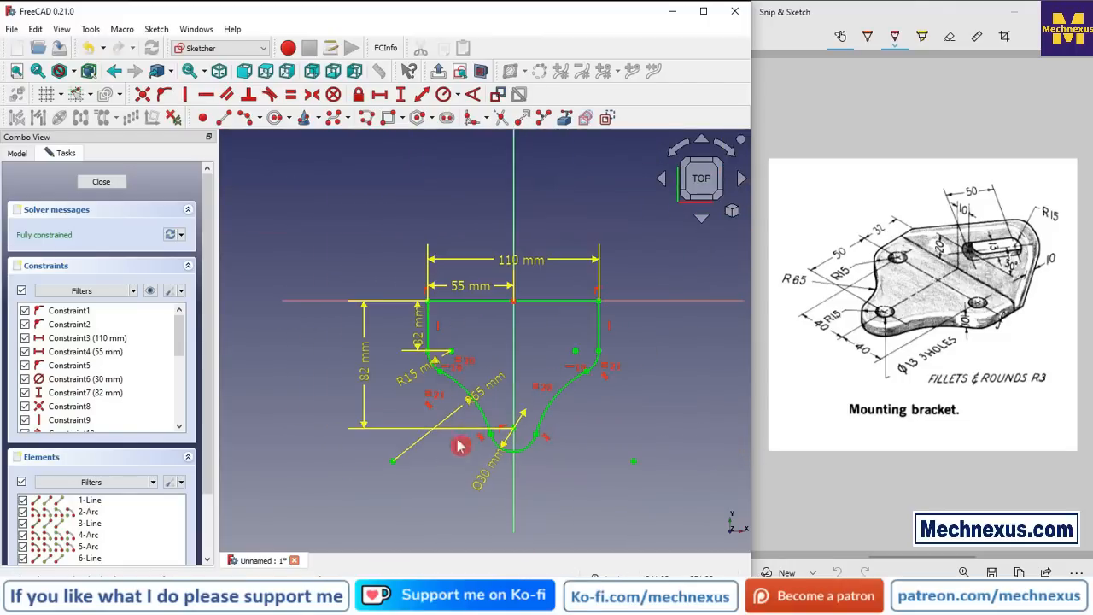
click(105, 181)
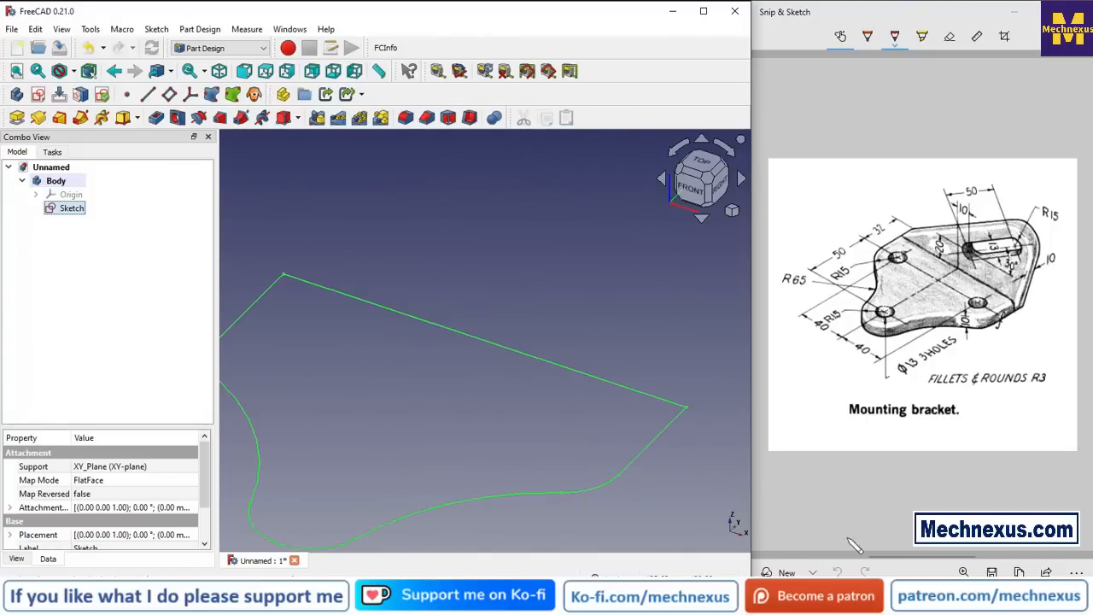
Step: Pad the base plate sketch 10 mm along the sketch normal
click(735, 214)
click(763, 247)
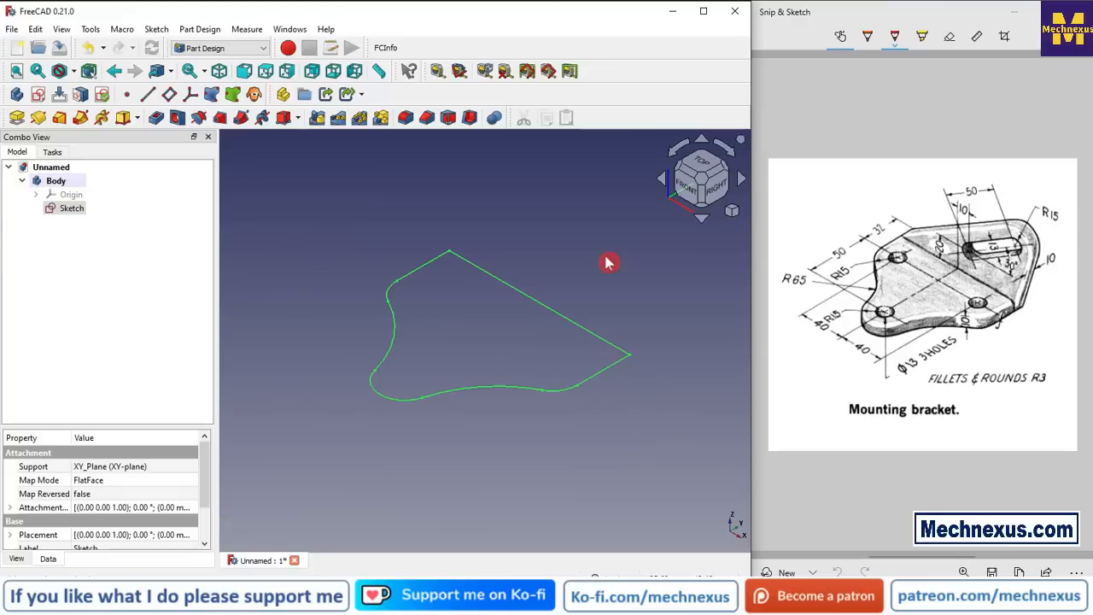
scroll(519, 316, up, 1)
click(72, 208)
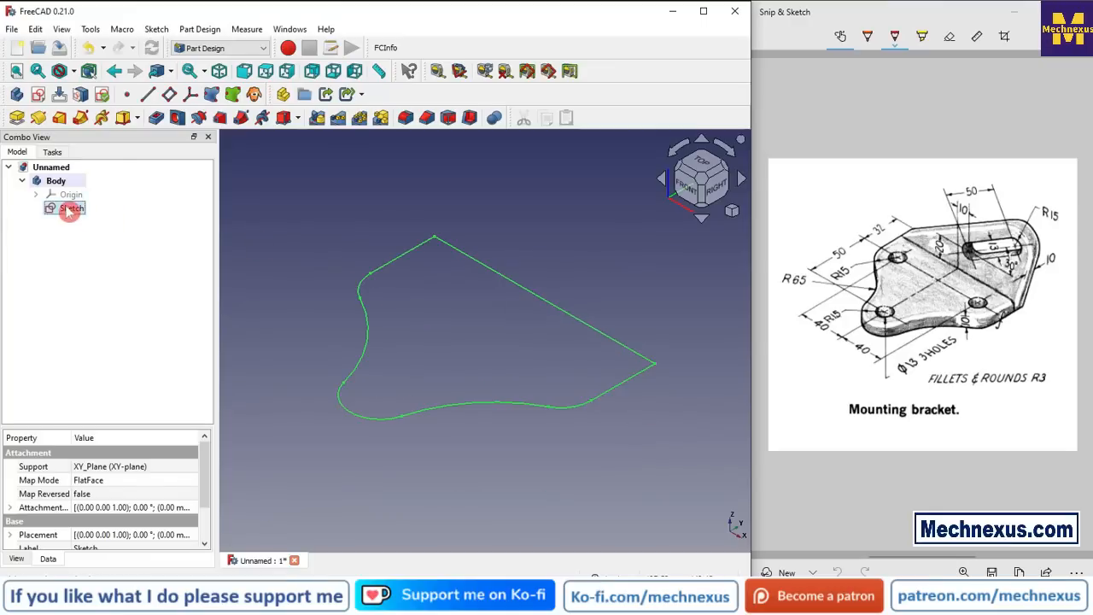
click(17, 119)
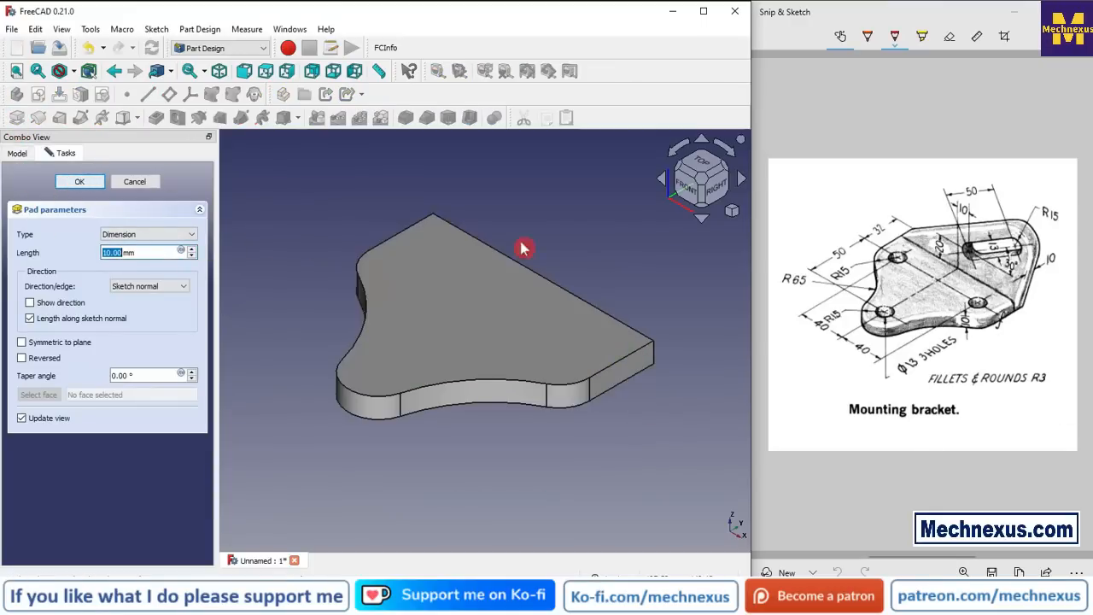
click(963, 323)
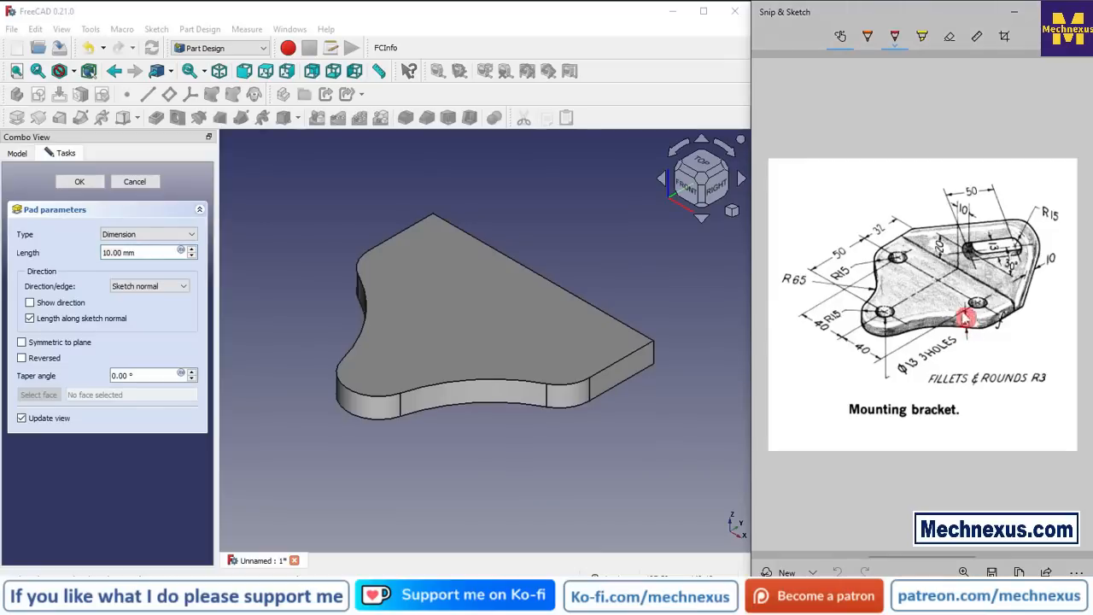
click(82, 182)
click(264, 248)
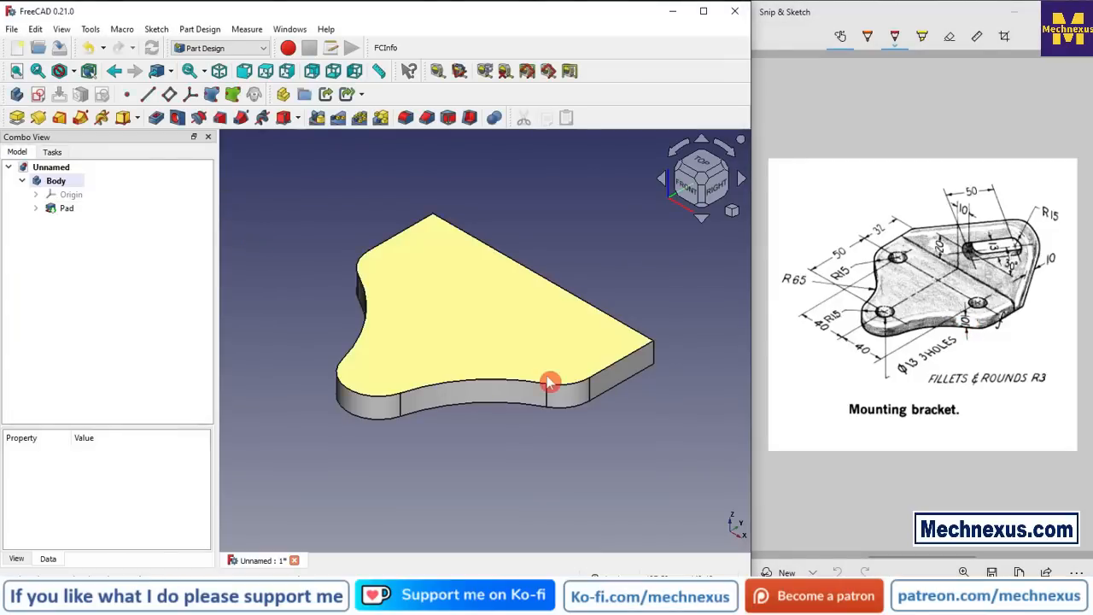
Step: Start a new sketch on the plate's long straight rear face
scroll(550, 383, down, 2)
scroll(464, 329, up, 2)
mouse_move(510, 437)
middle_down()
mouse_move(478, 417)
mouse_move(593, 408)
mouse_move(517, 434)
mouse_move(500, 429)
middle_up()
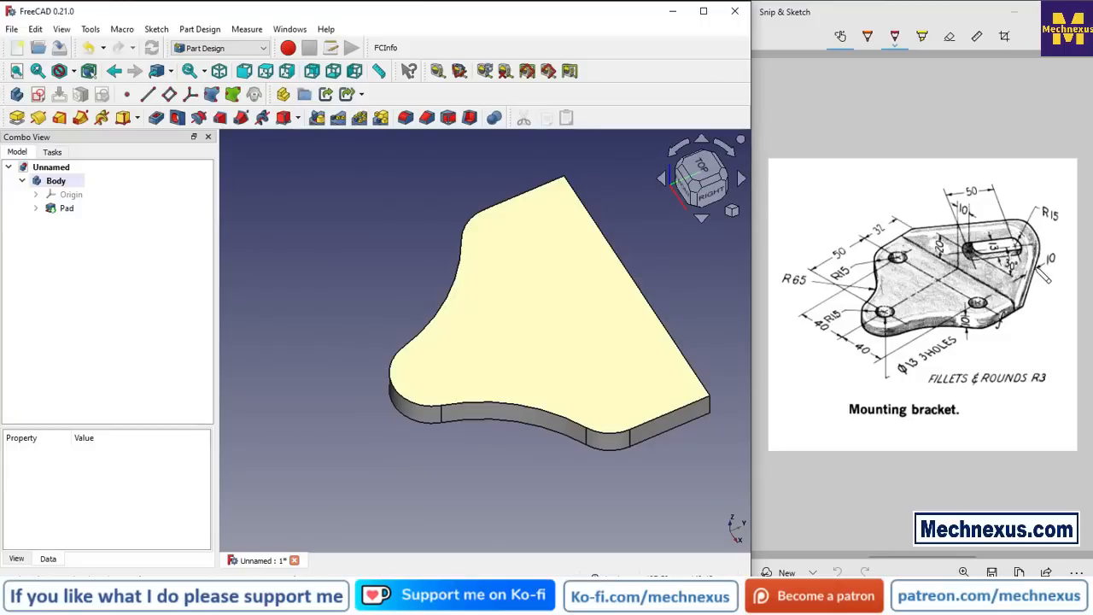
middle_drag(661, 367, 674, 407)
click(670, 404)
scroll(447, 439, down, 3)
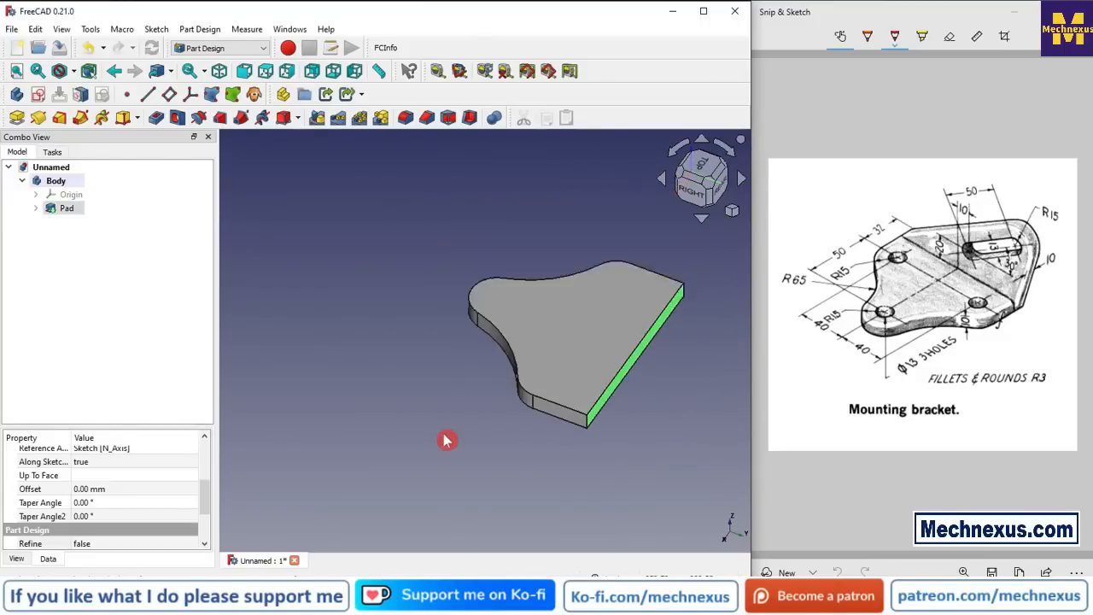
middle_drag(447, 439, 570, 374)
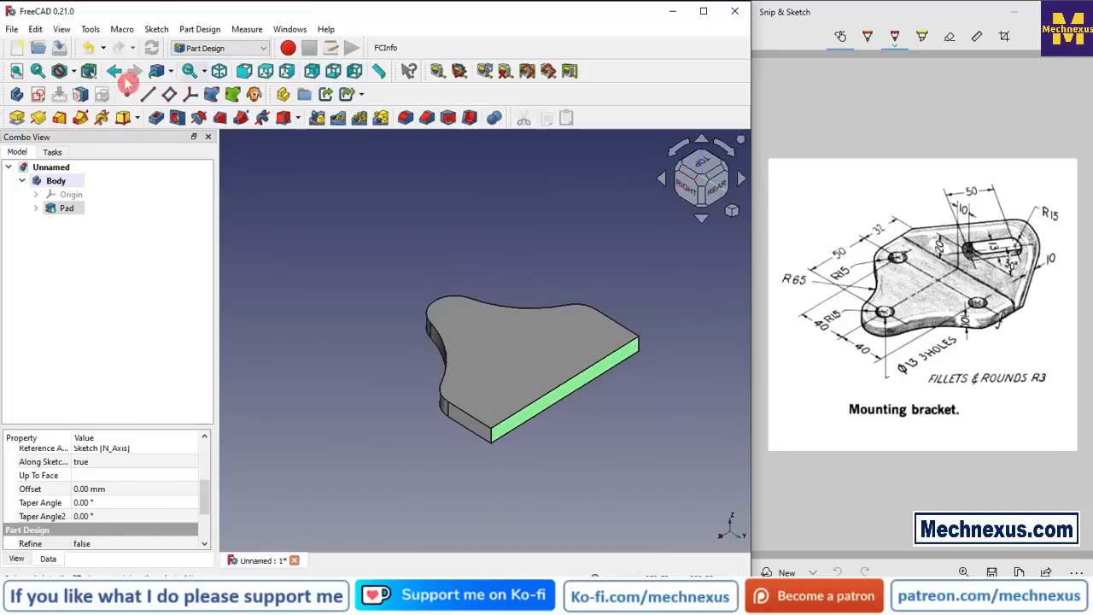
click(39, 96)
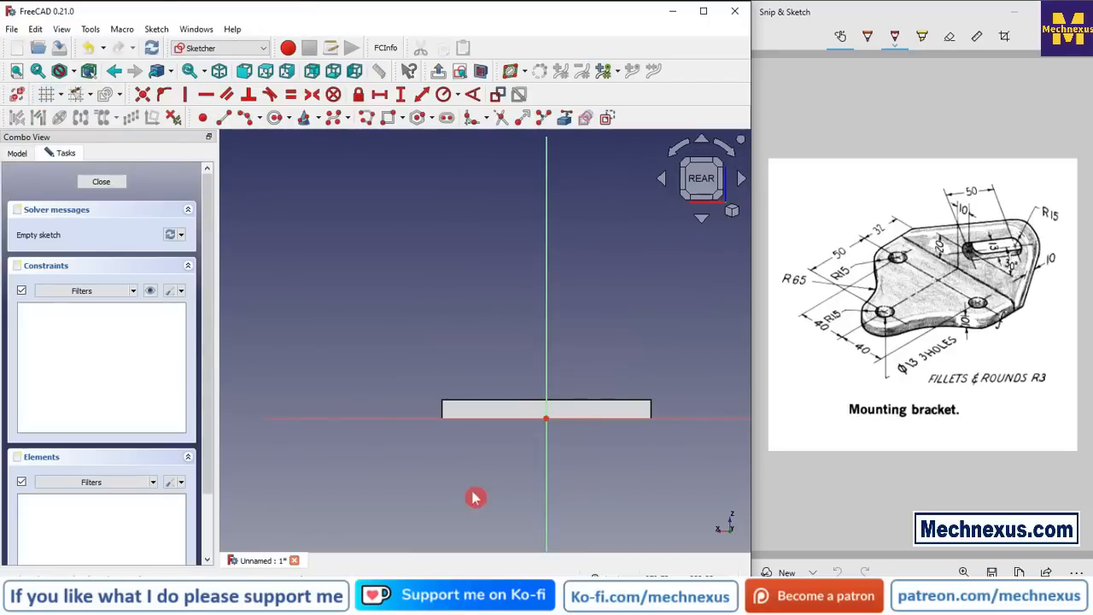
Step: Reference the rear face's two short end edges and its long upper edge as external geometry
click(566, 119)
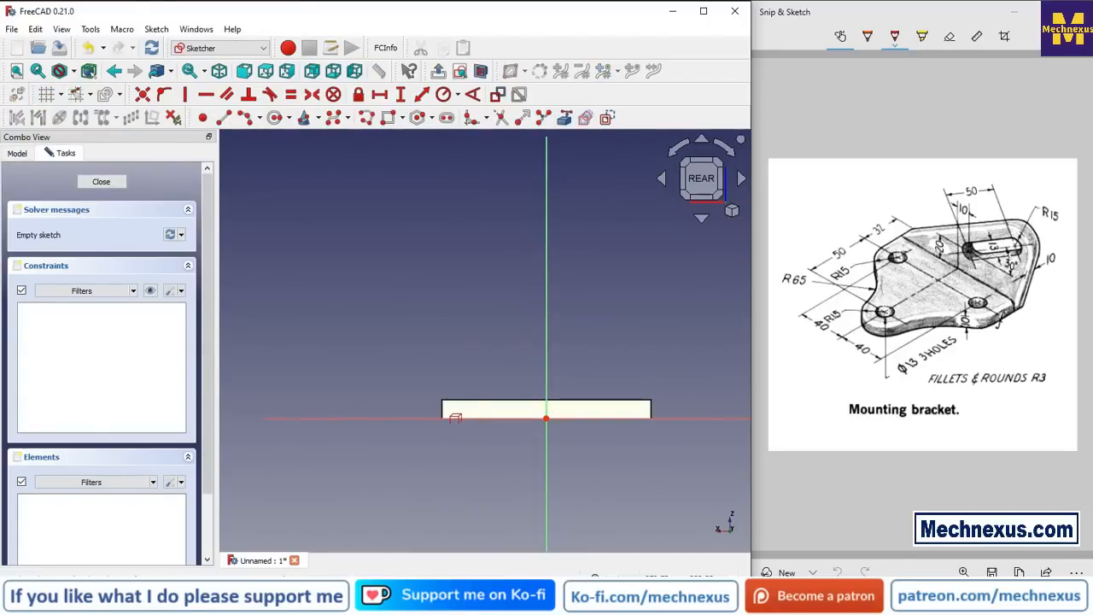
click(443, 411)
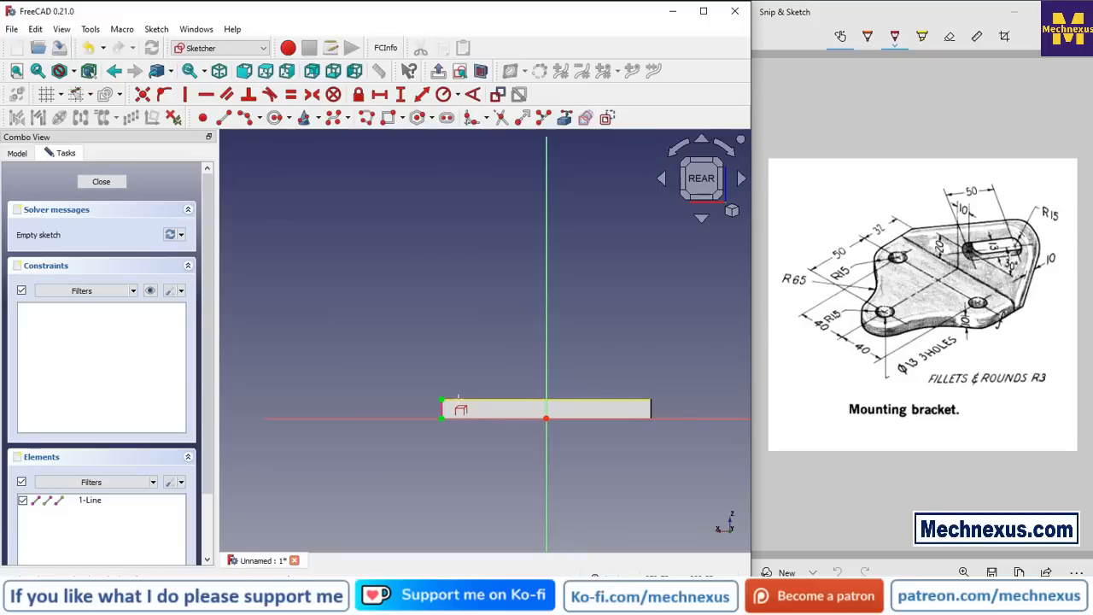
click(521, 400)
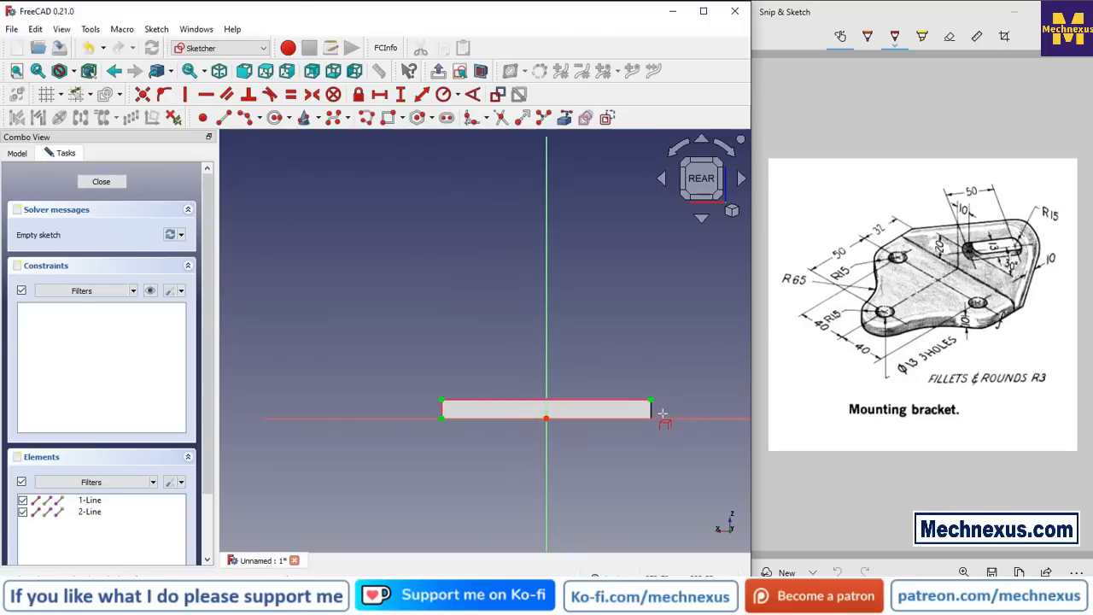
click(653, 415)
scroll(572, 434, up, 2)
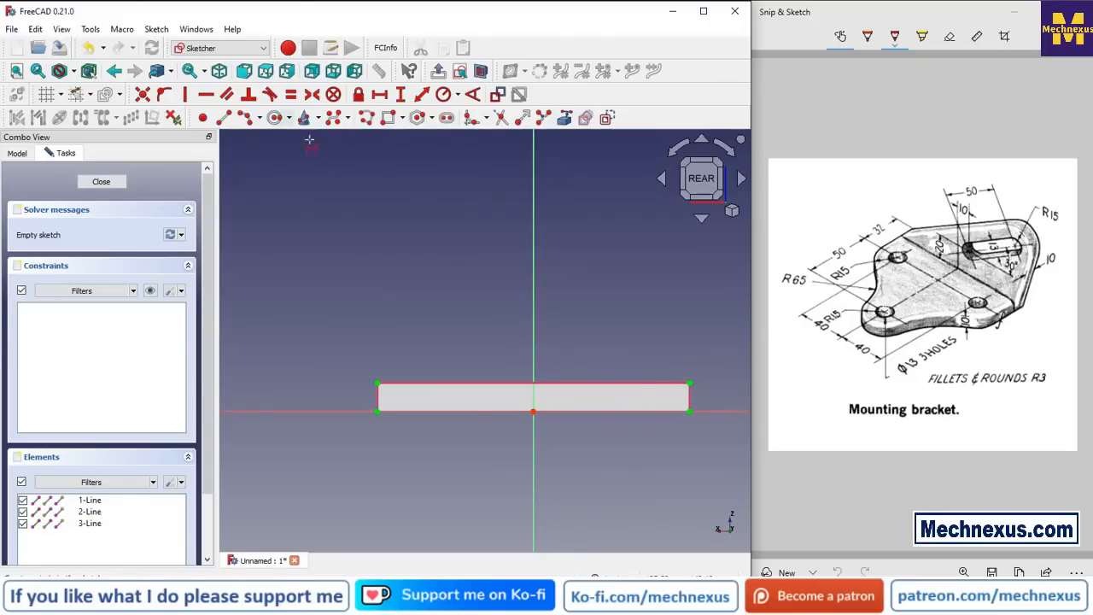
Step: Draw a rectangle covering the whole rear face, snapped to opposite corners of the referenced edges
click(388, 117)
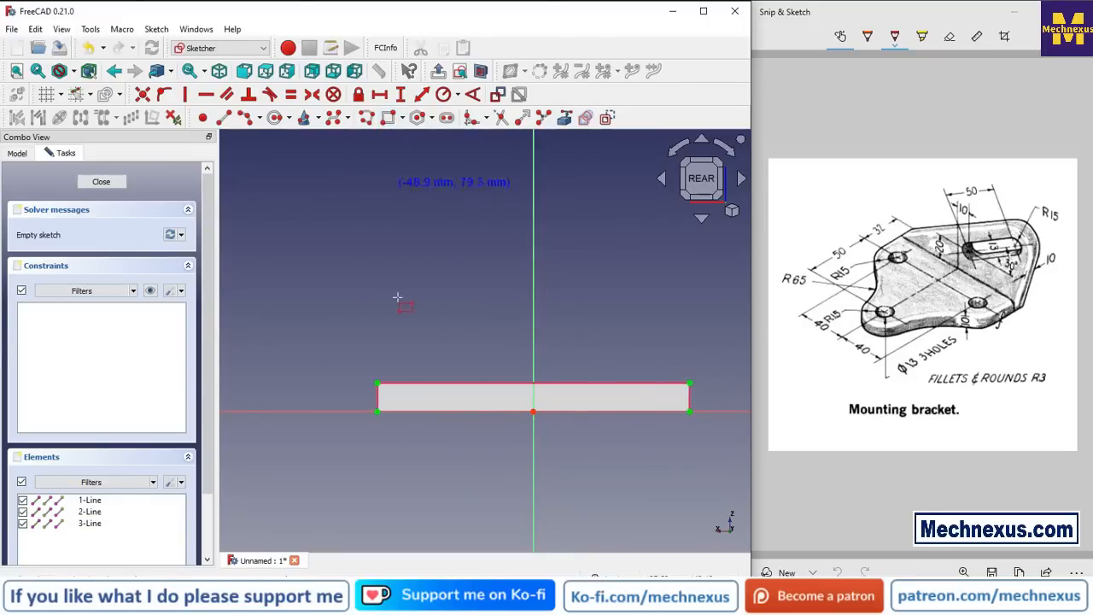
click(378, 385)
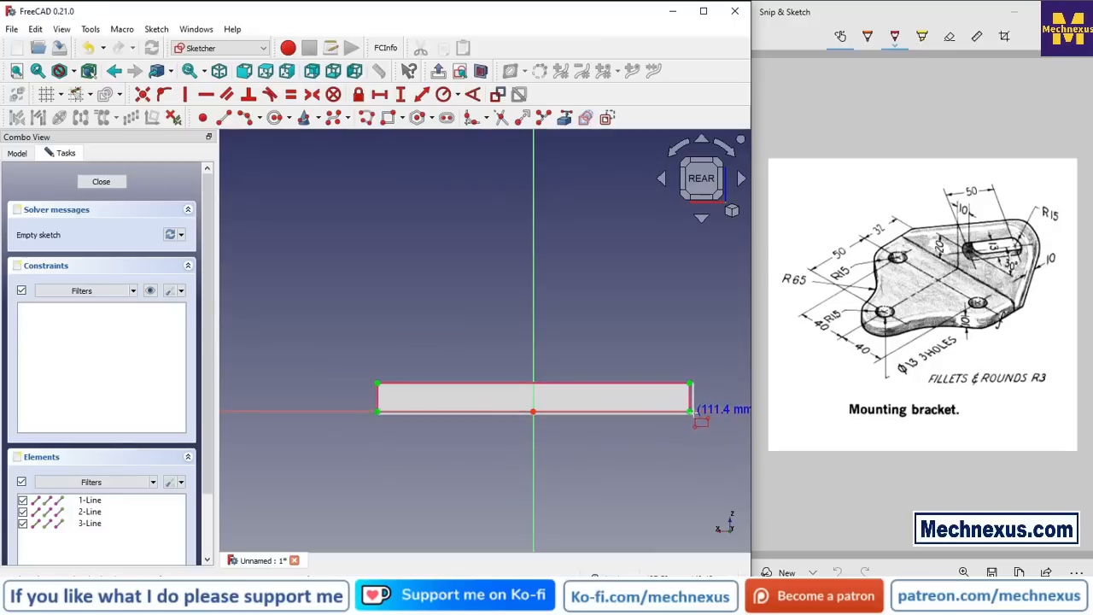
click(688, 408)
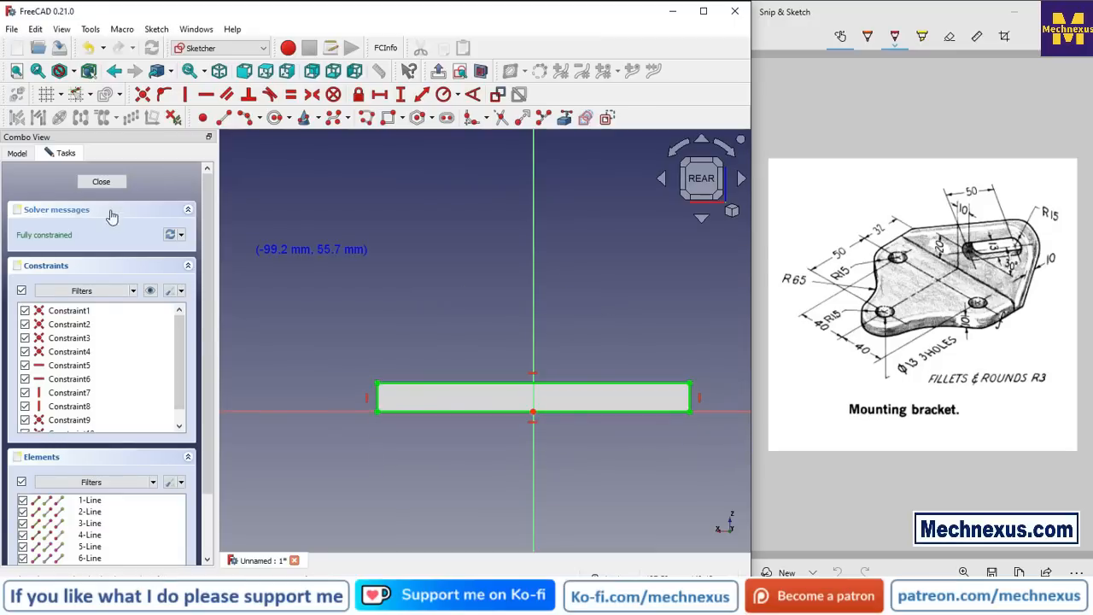
Step: Close the rectangle sketch and pocket it 10 mm into the plate
click(107, 182)
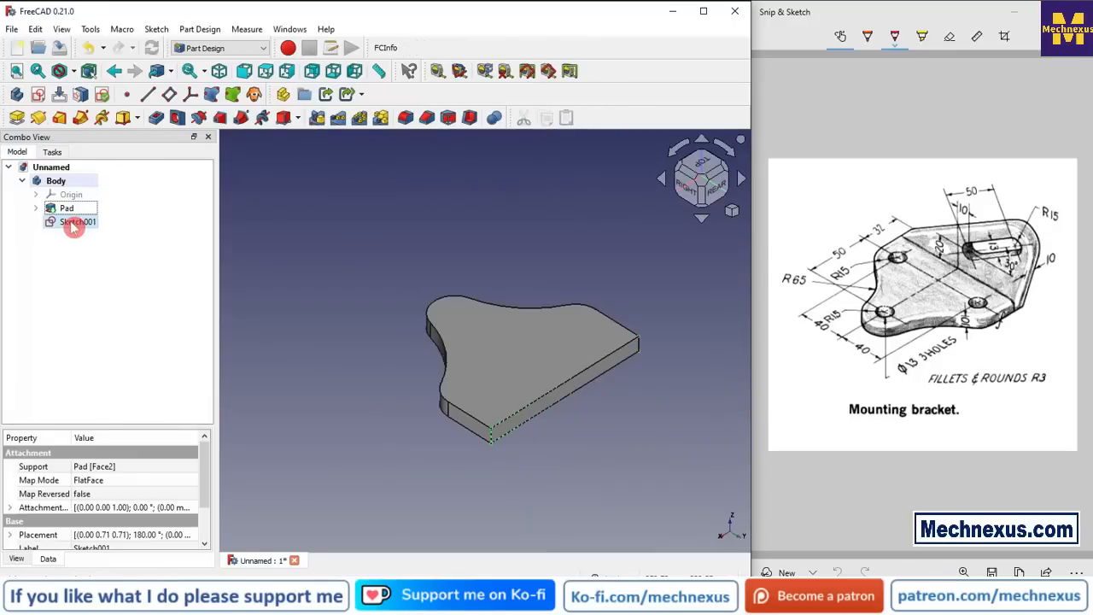
click(158, 119)
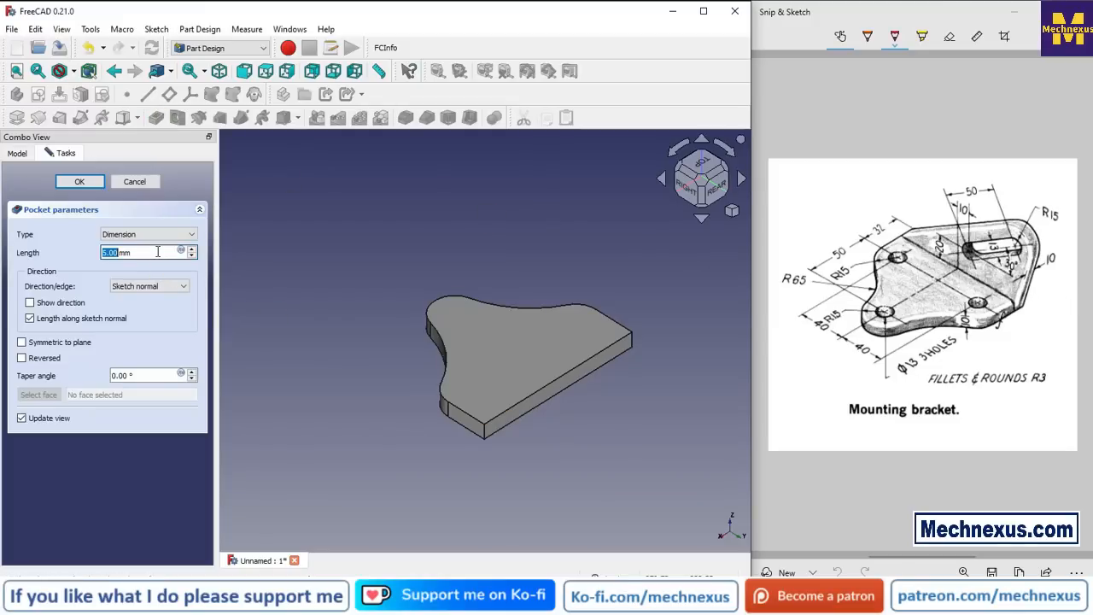
key(Return)
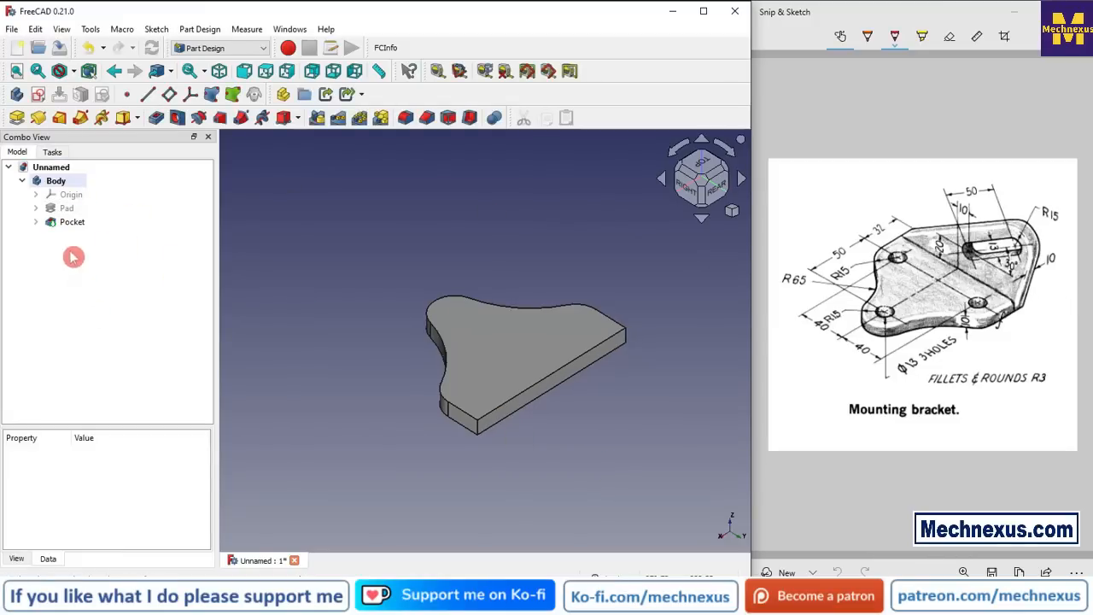
Step: Hide the base plate outline sketch that belongs to the pad
click(35, 208)
click(79, 222)
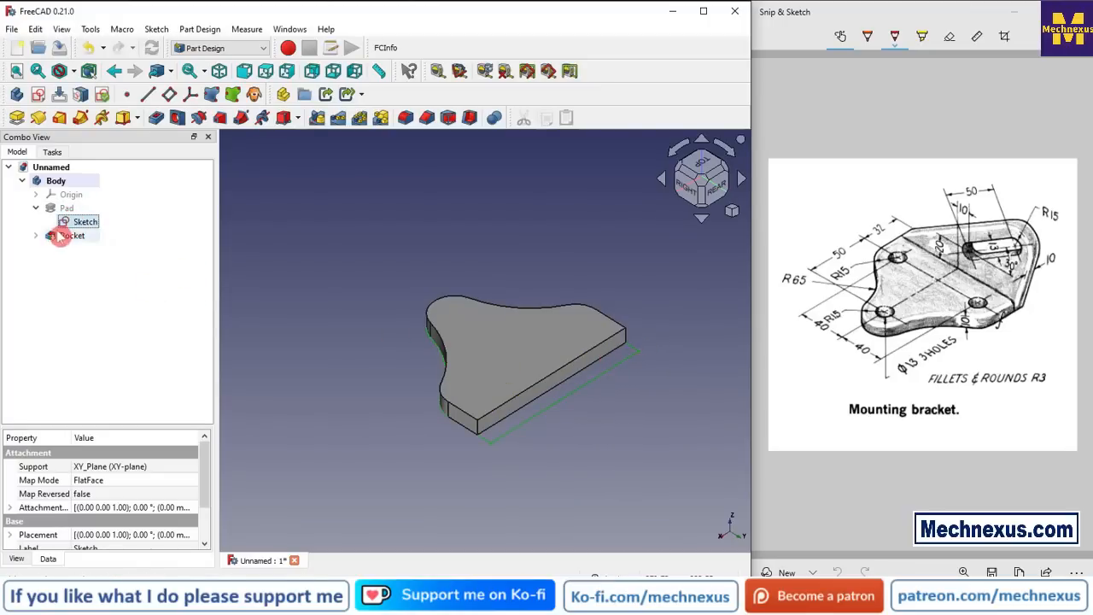
key(space)
click(272, 306)
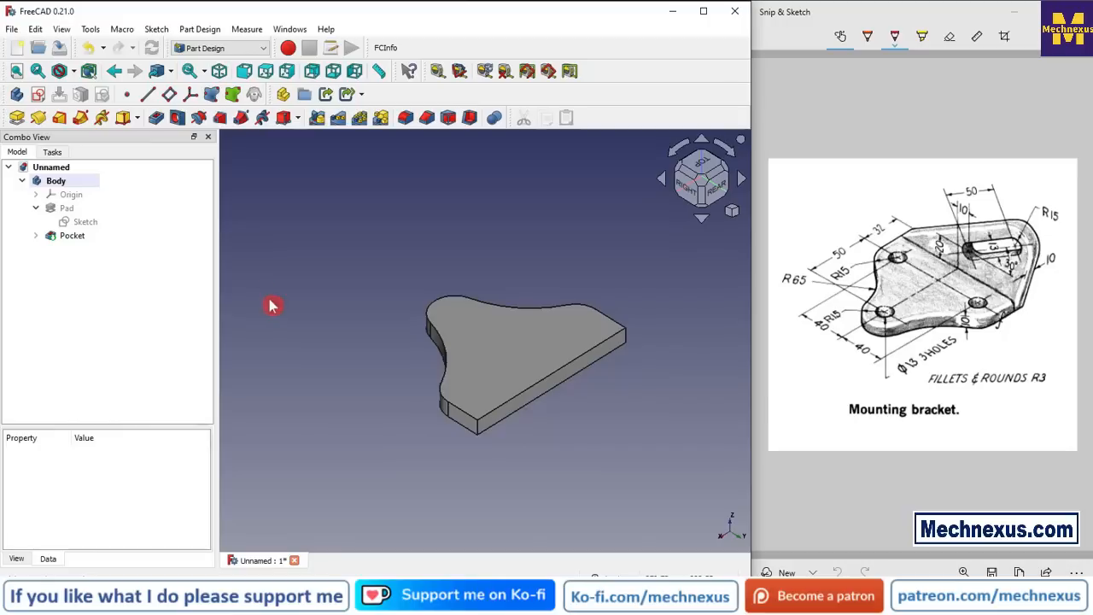
Step: Start a sketch on the shortened plate's rear face and display the model from the front in wireframe
click(517, 405)
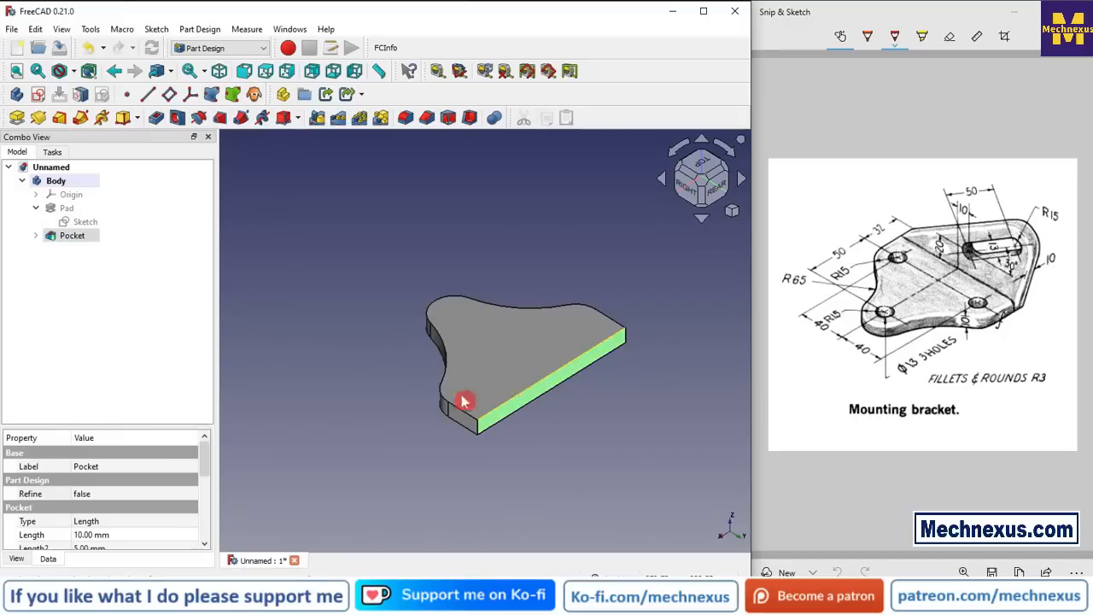
click(37, 94)
click(736, 216)
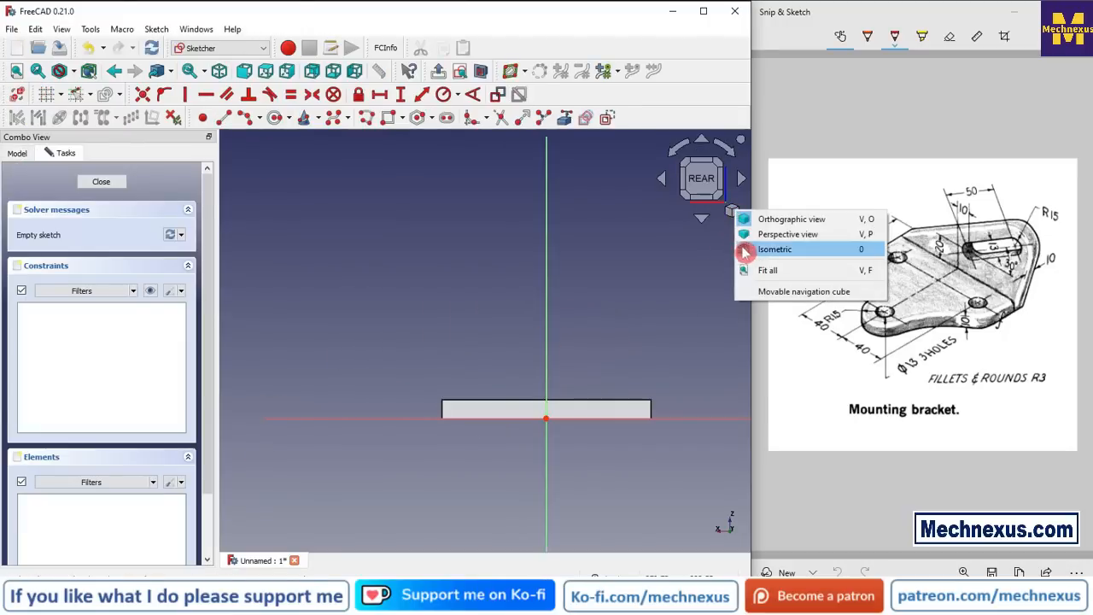
click(744, 249)
click(693, 196)
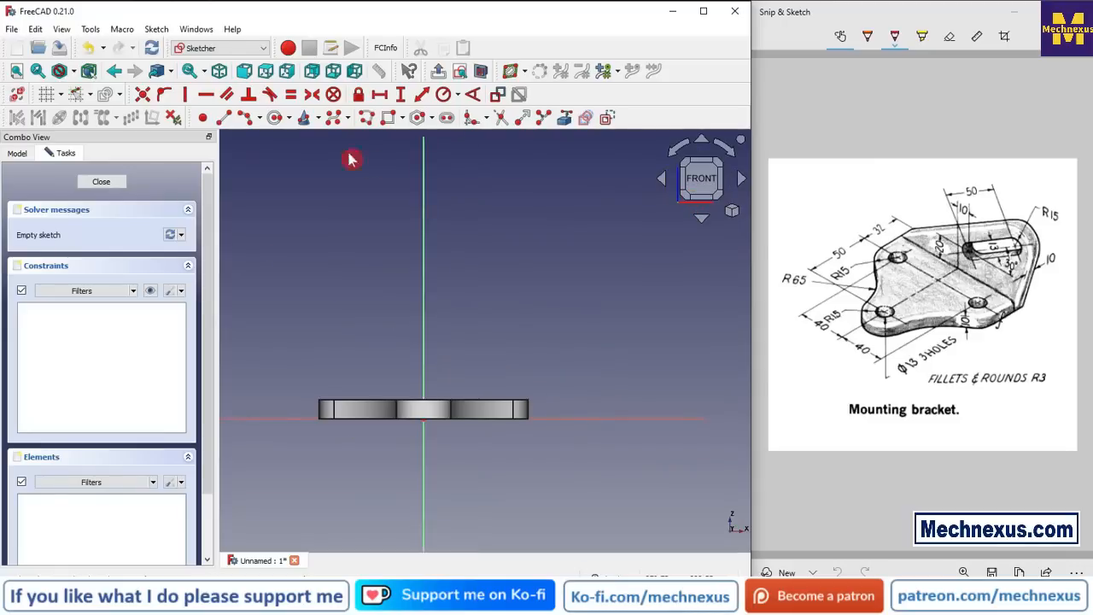
click(74, 71)
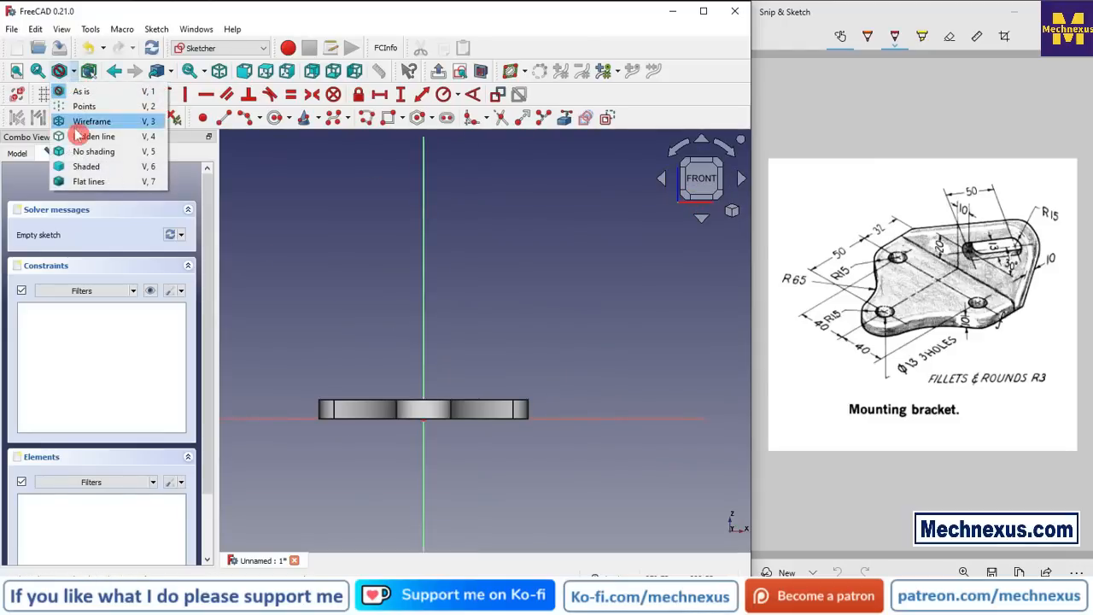
click(85, 122)
scroll(342, 427, up, 3)
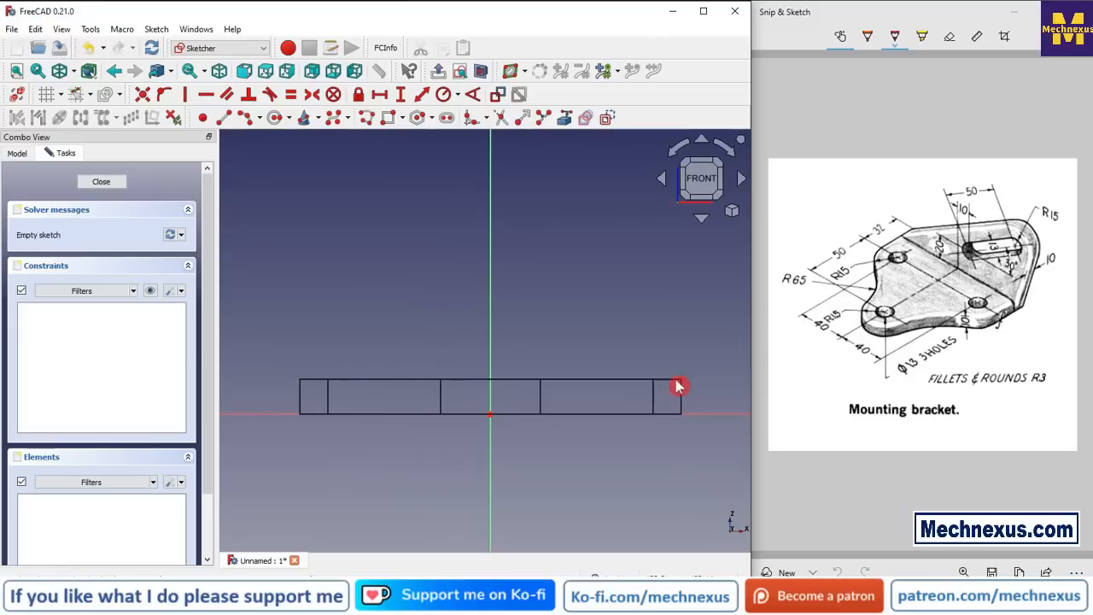
Step: Reference the plate's two outer vertical edges and a lower edge segment as external geometry in the new sketch
click(564, 117)
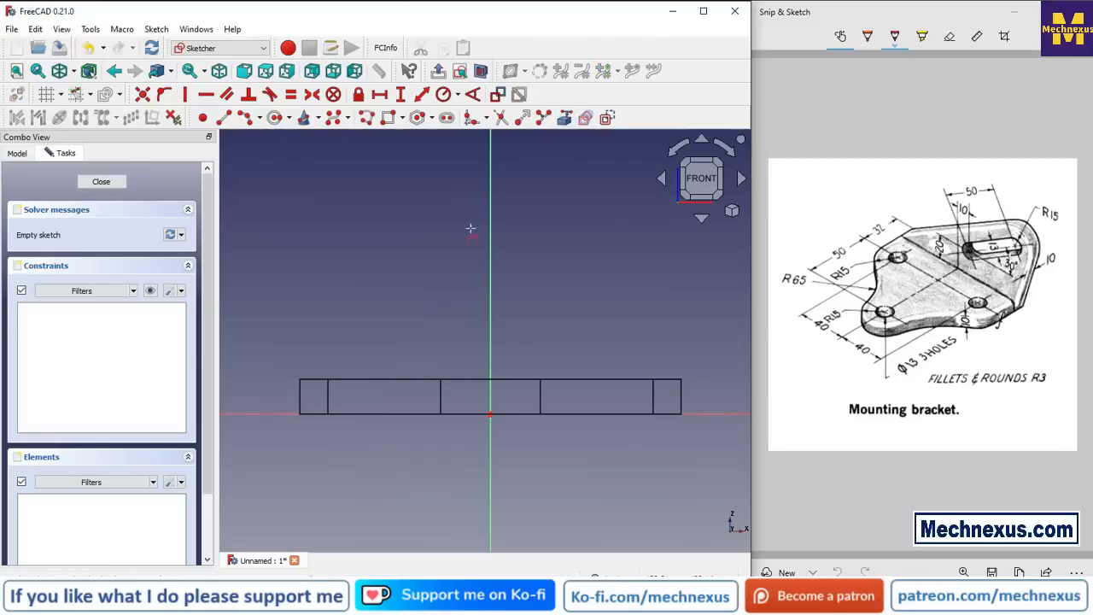
click(300, 394)
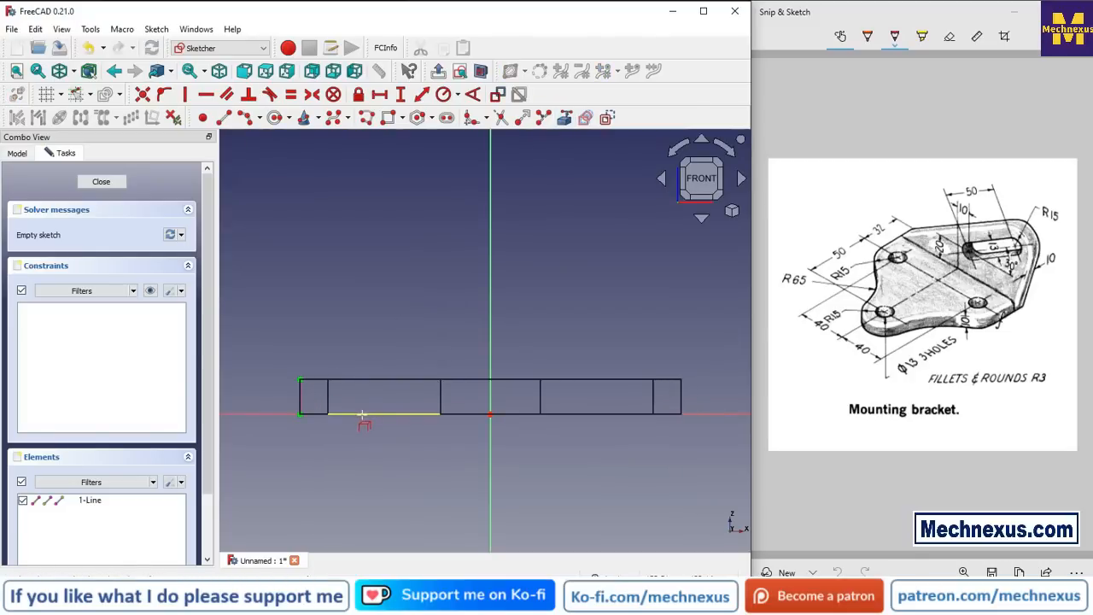
click(363, 414)
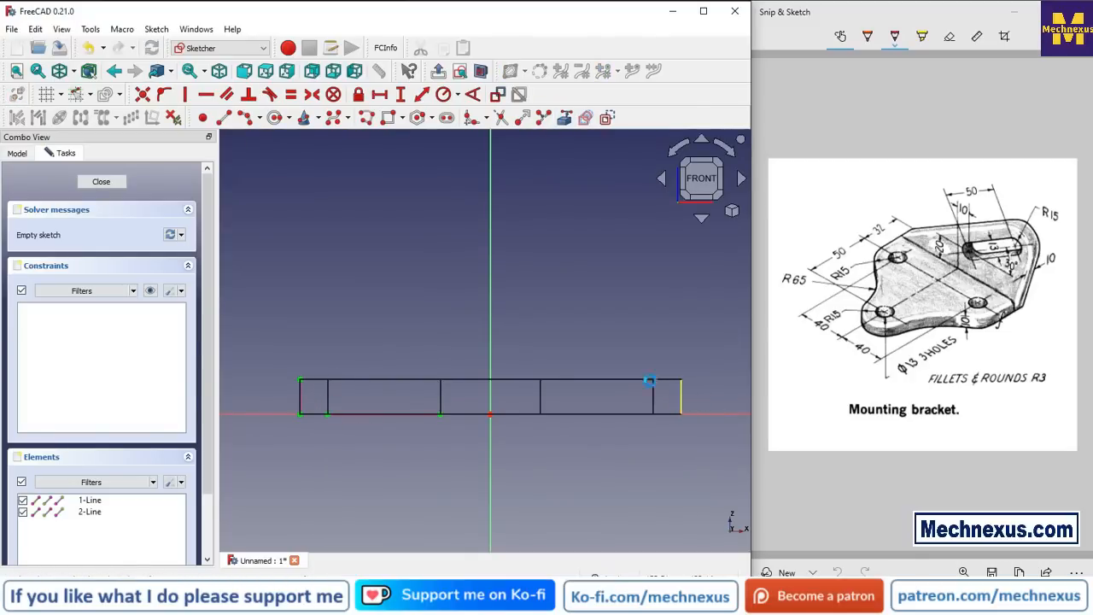
click(681, 395)
scroll(603, 332, down, 2)
scroll(554, 334, up, 1)
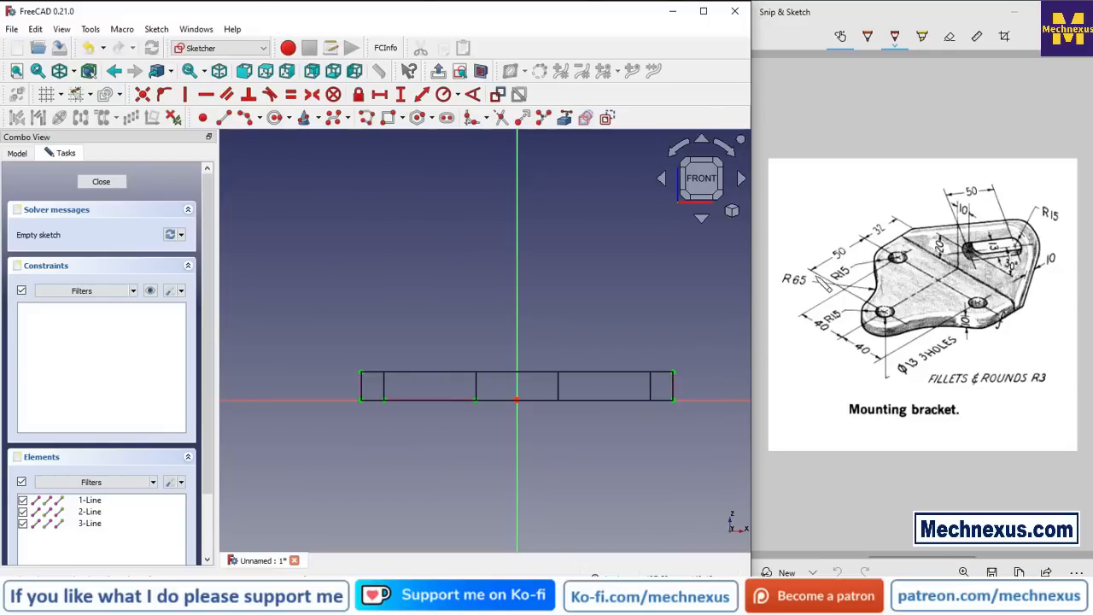
scroll(527, 329, up, 3)
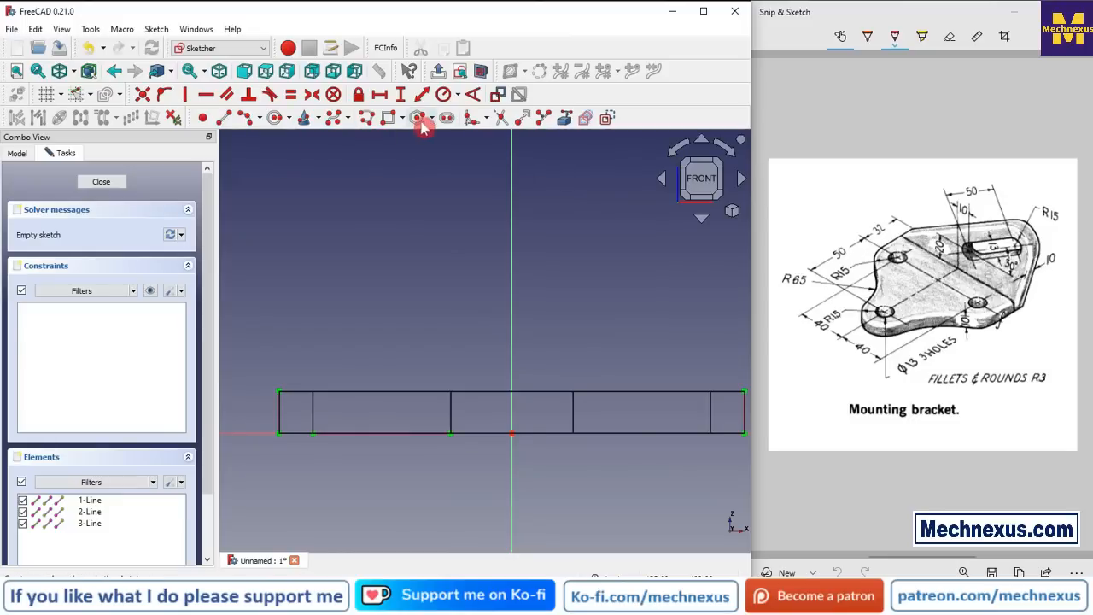
Step: Sketch a slanted slot above the plate, with its lower end near the vertical axis and rising to the right
click(449, 119)
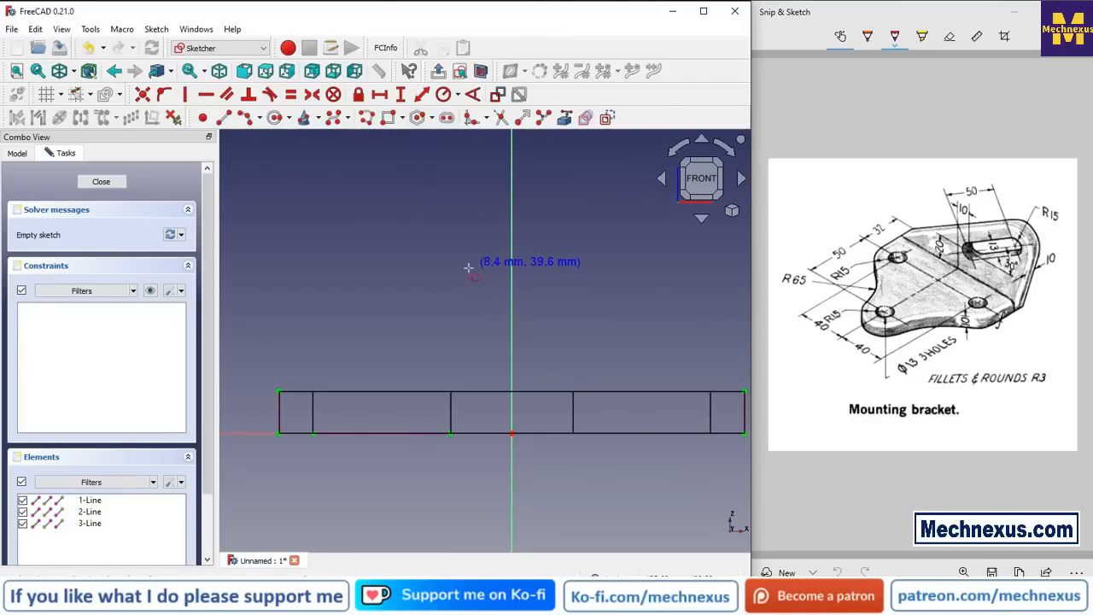
scroll(589, 311, down, 2)
scroll(533, 307, up, 1)
click(509, 312)
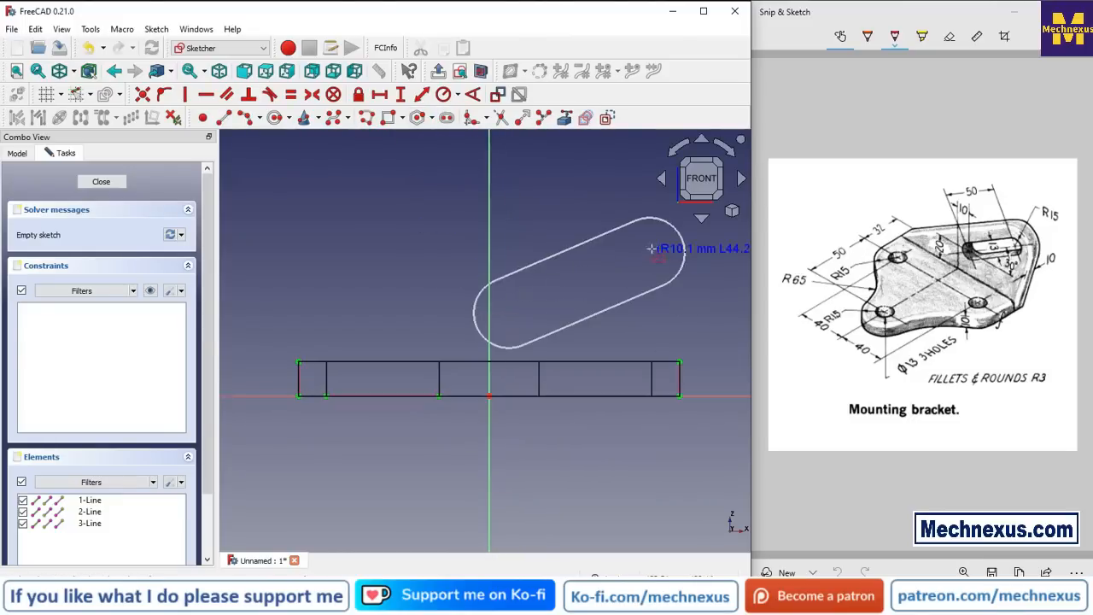
click(609, 250)
scroll(383, 332, up, 1)
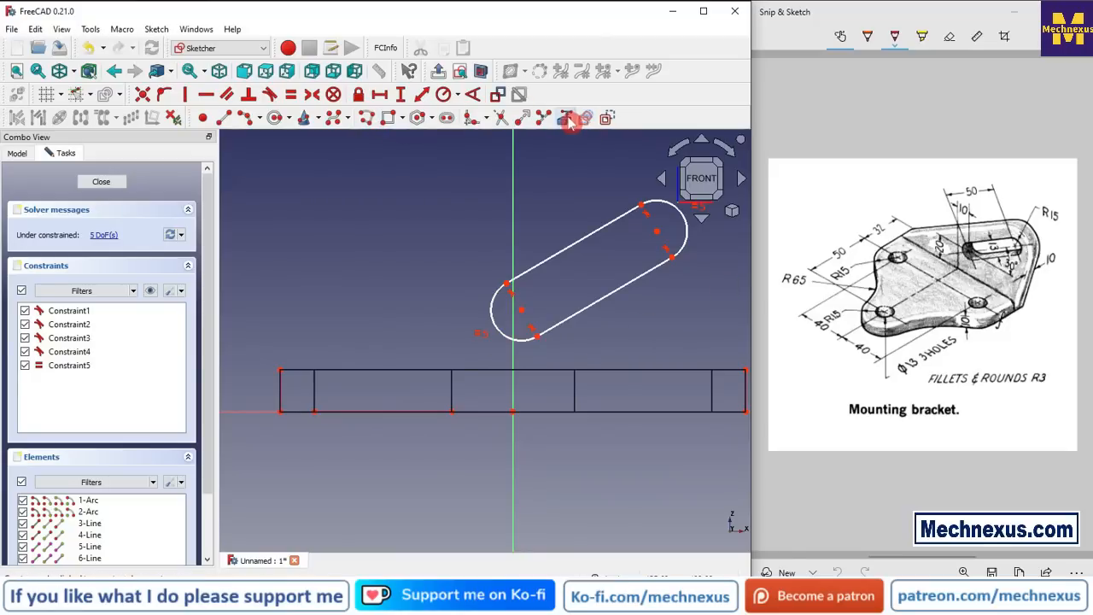
Step: Reference the plate's upper middle edge as external geometry and place the slot's lower arc centre 20 mm above it, with the dimension moved clear
click(567, 119)
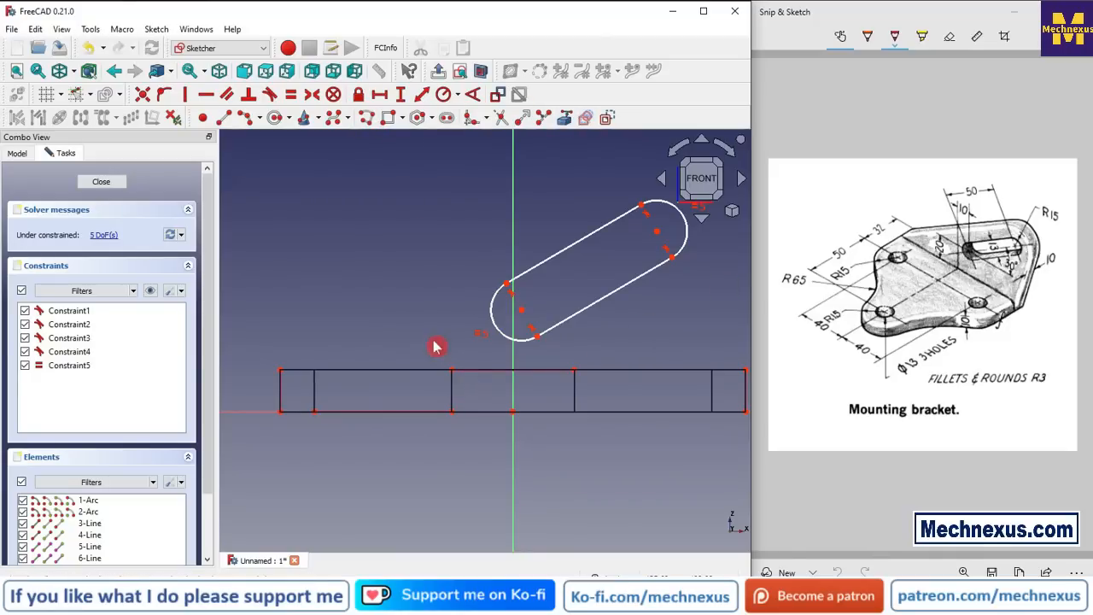
click(452, 371)
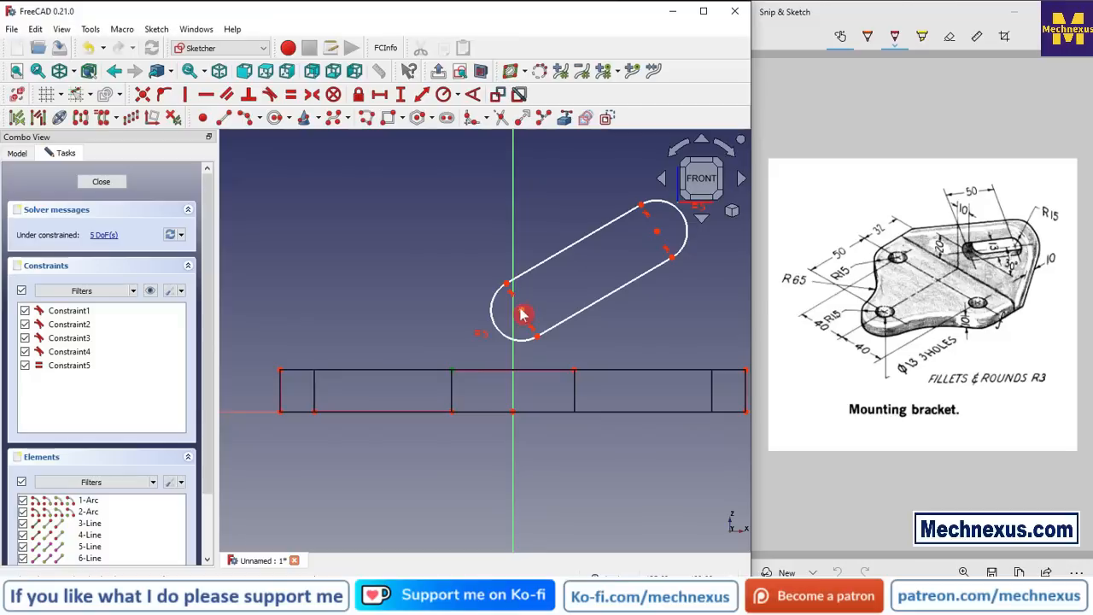
click(521, 310)
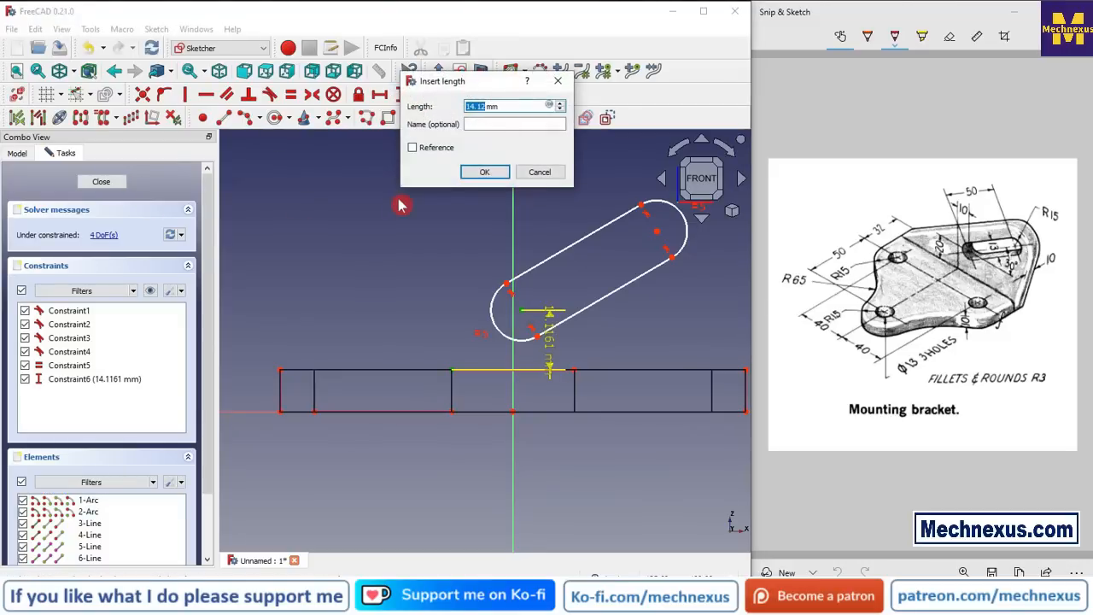
key(Return)
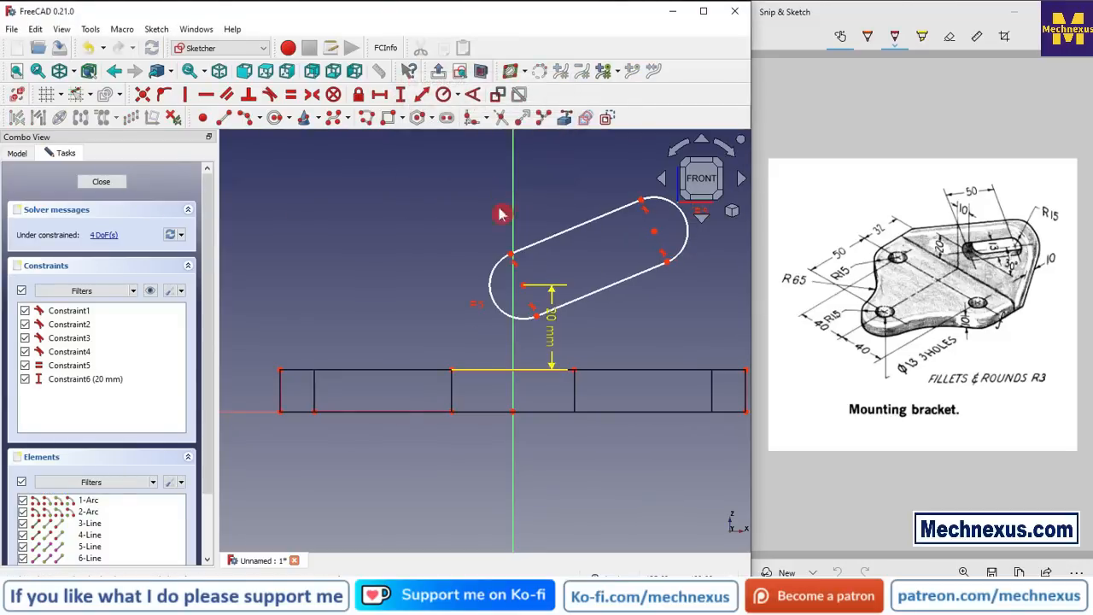
right_click(420, 326)
key(Escape)
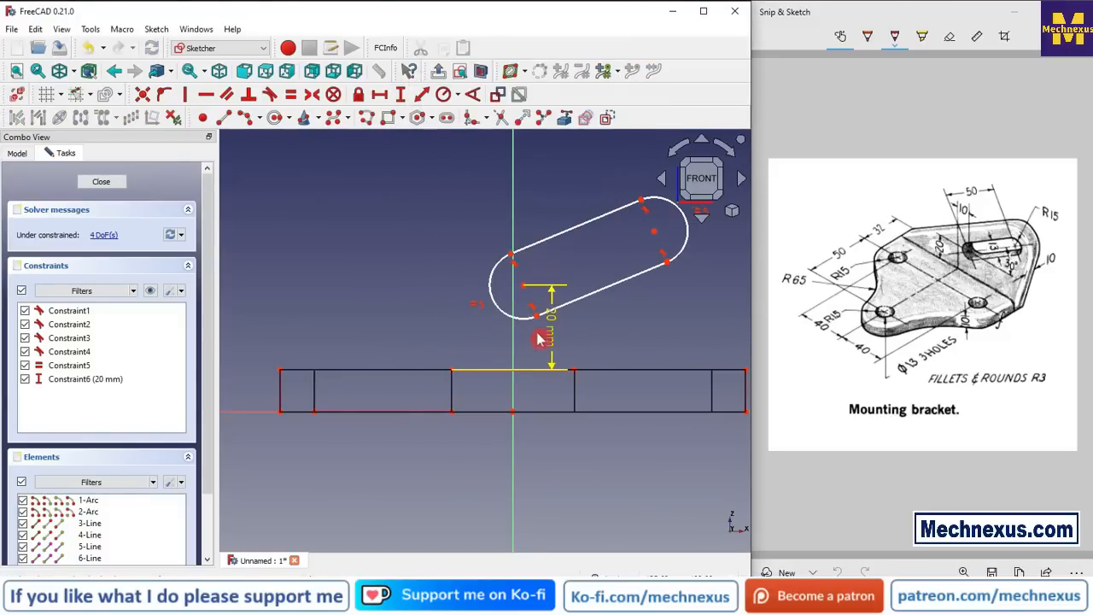
drag(553, 339, 385, 319)
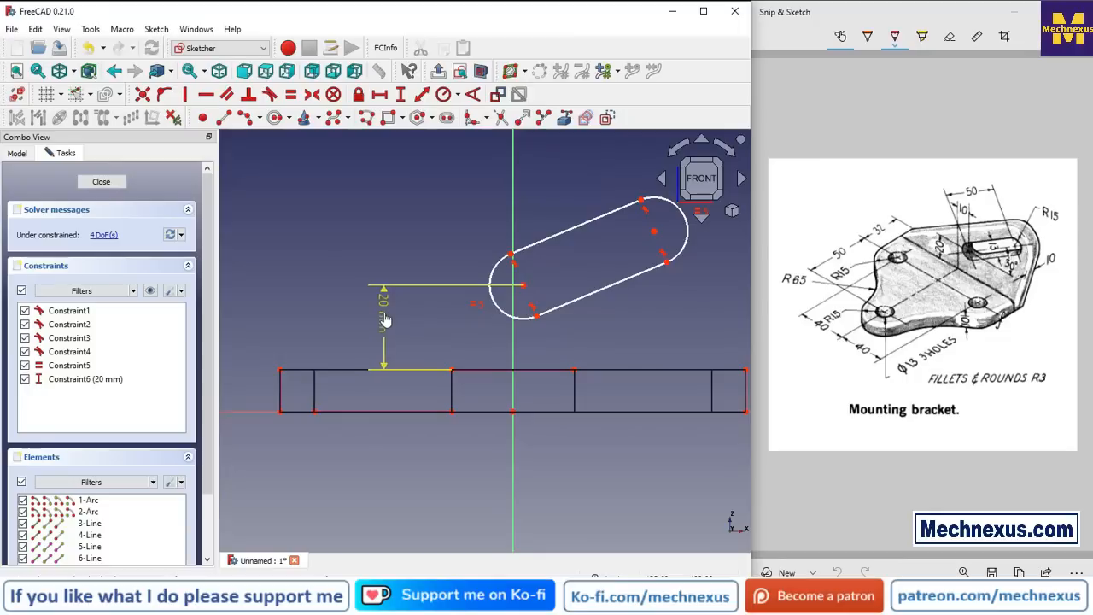
Step: Set the horizontal distance from the origin to the slot's lower arc centre to 10 mm and move the dimension above the slot
click(514, 413)
click(493, 295)
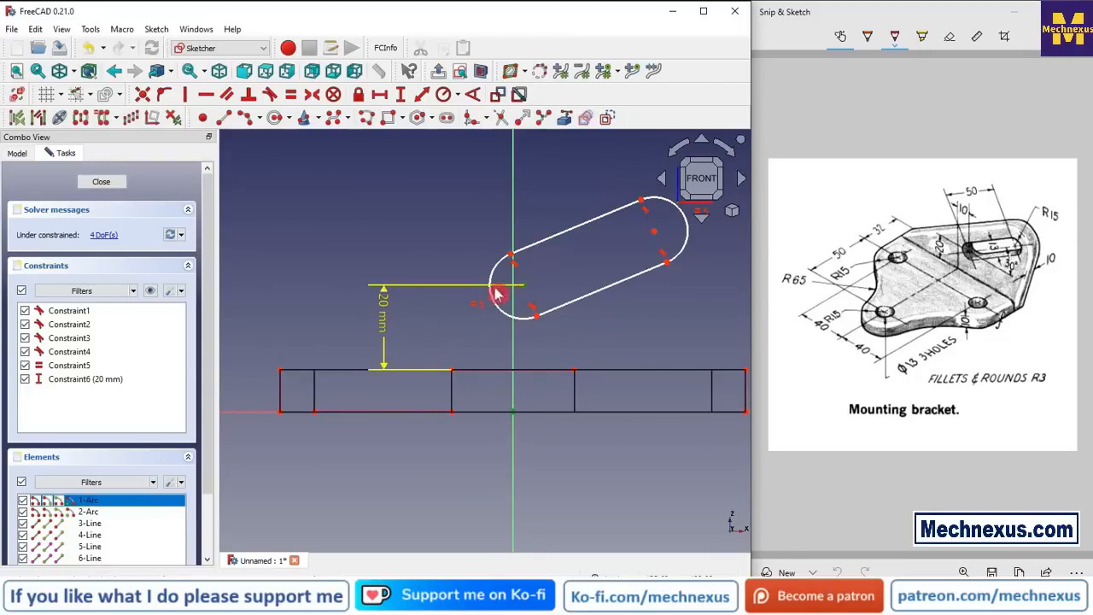
click(380, 95)
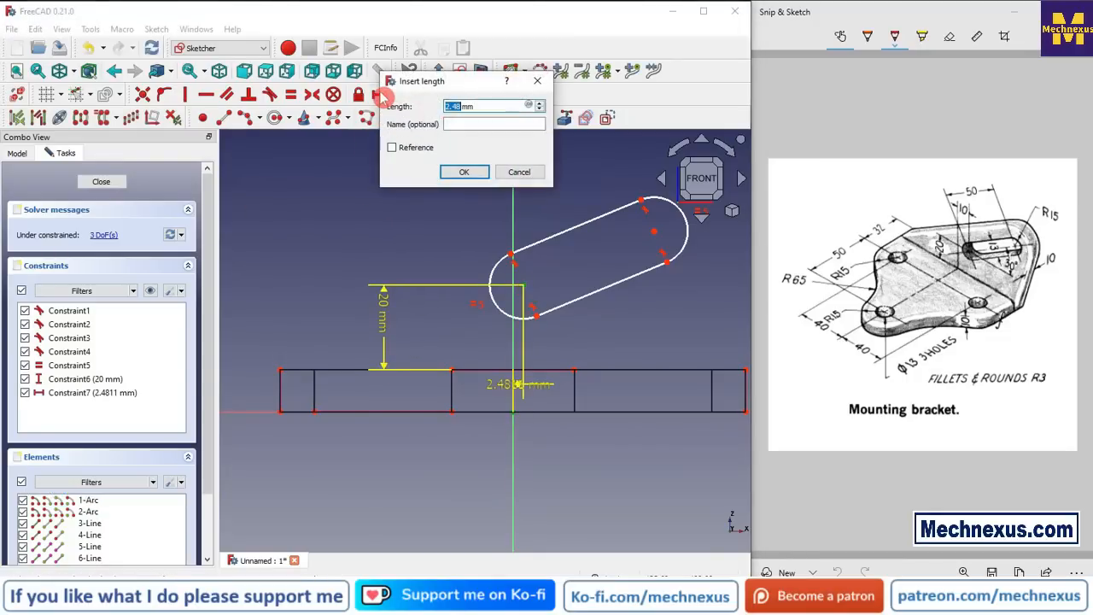
text(10)
key(Return)
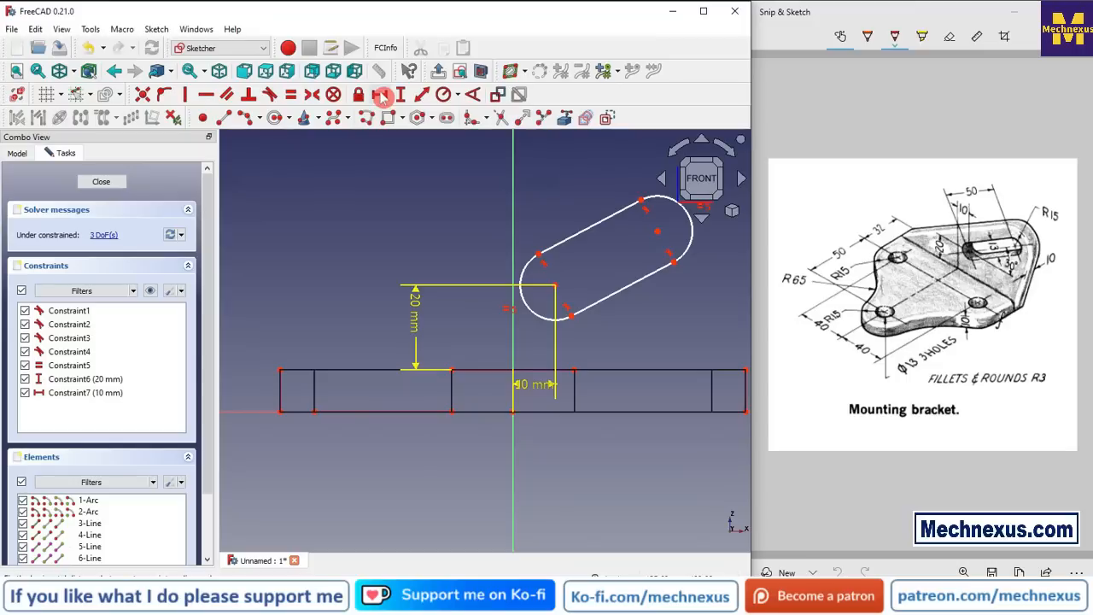
drag(536, 391, 458, 188)
scroll(556, 330, down, 2)
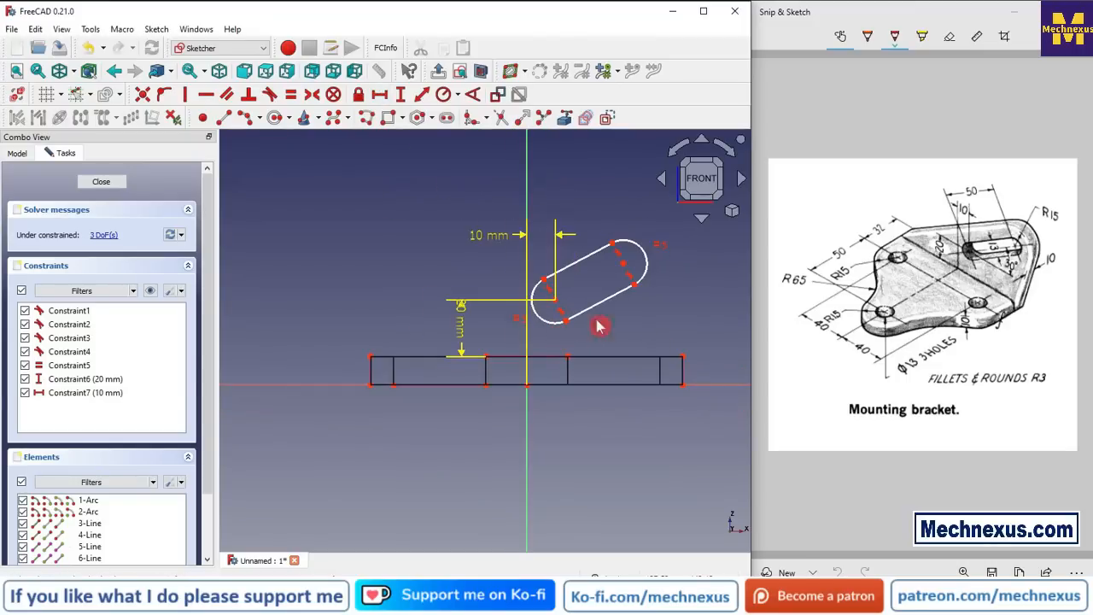
scroll(639, 304, up, 2)
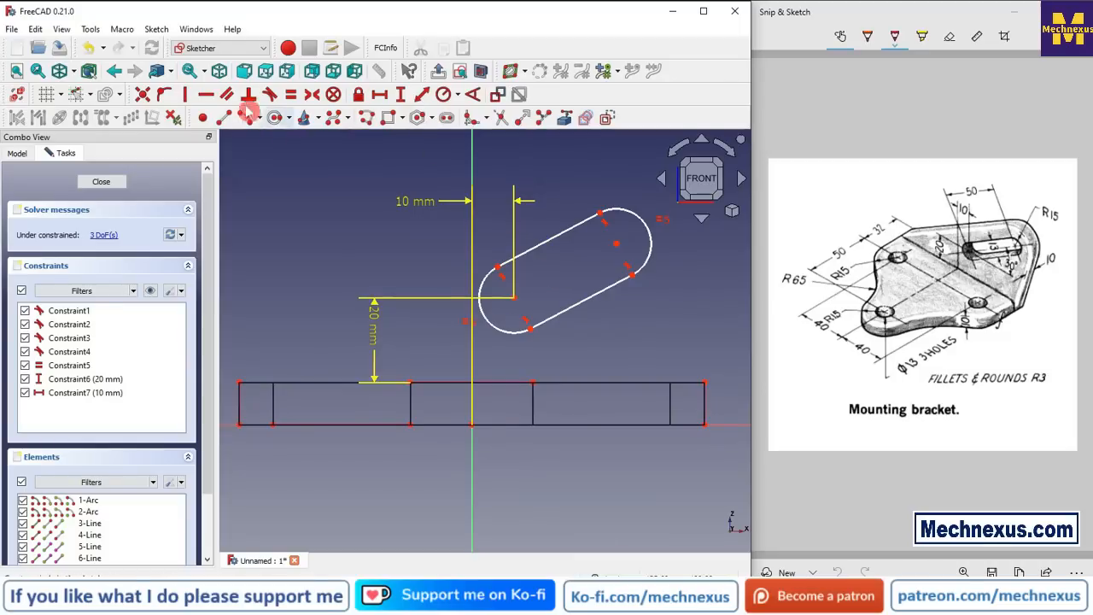
click(224, 117)
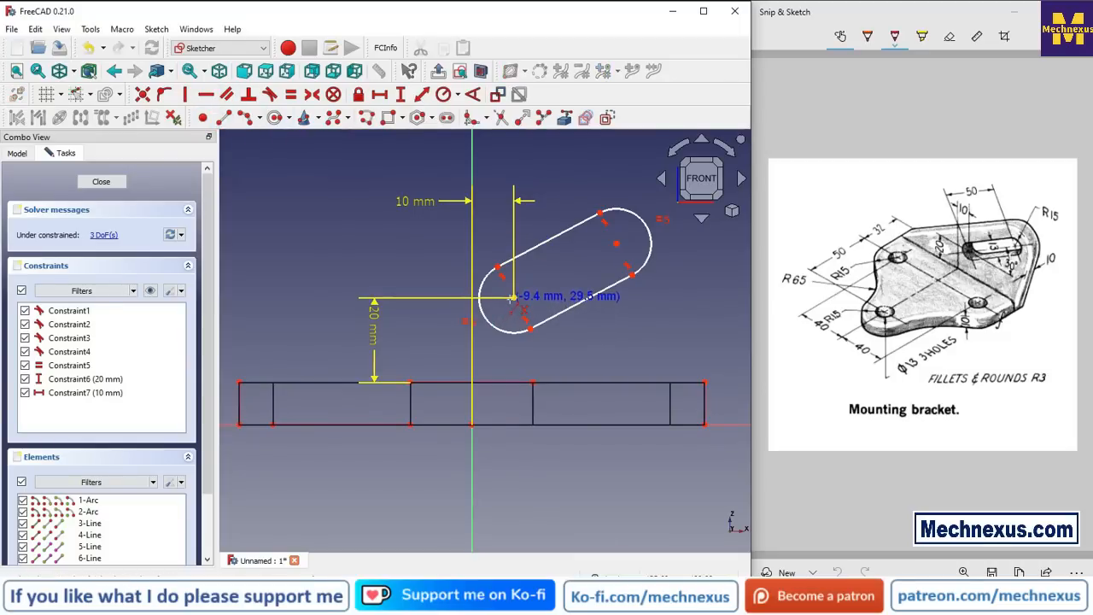
click(513, 297)
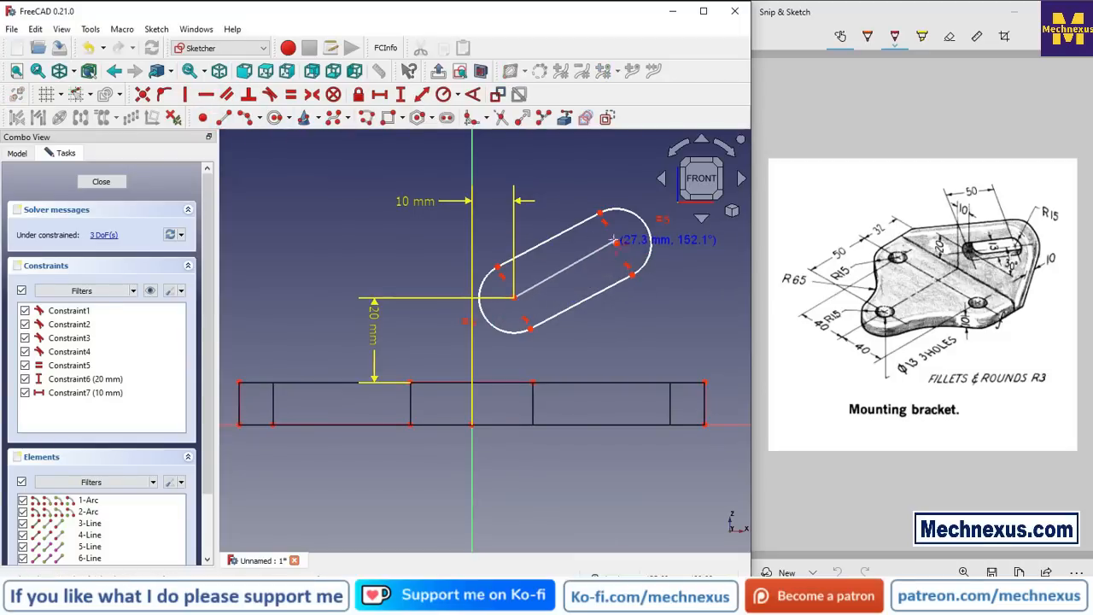
click(616, 242)
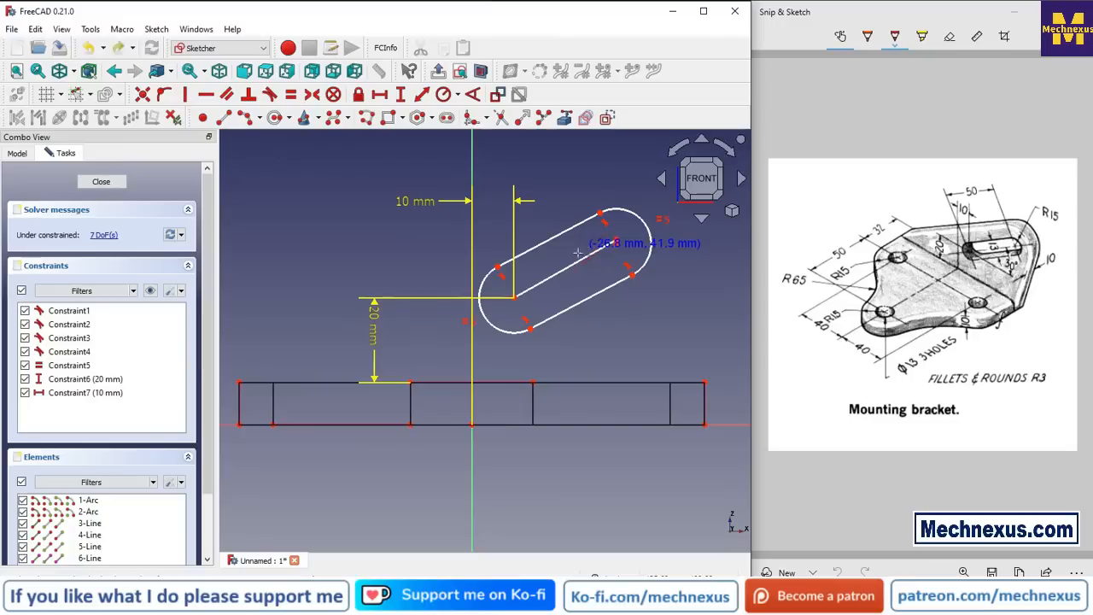
right_click(596, 264)
click(596, 264)
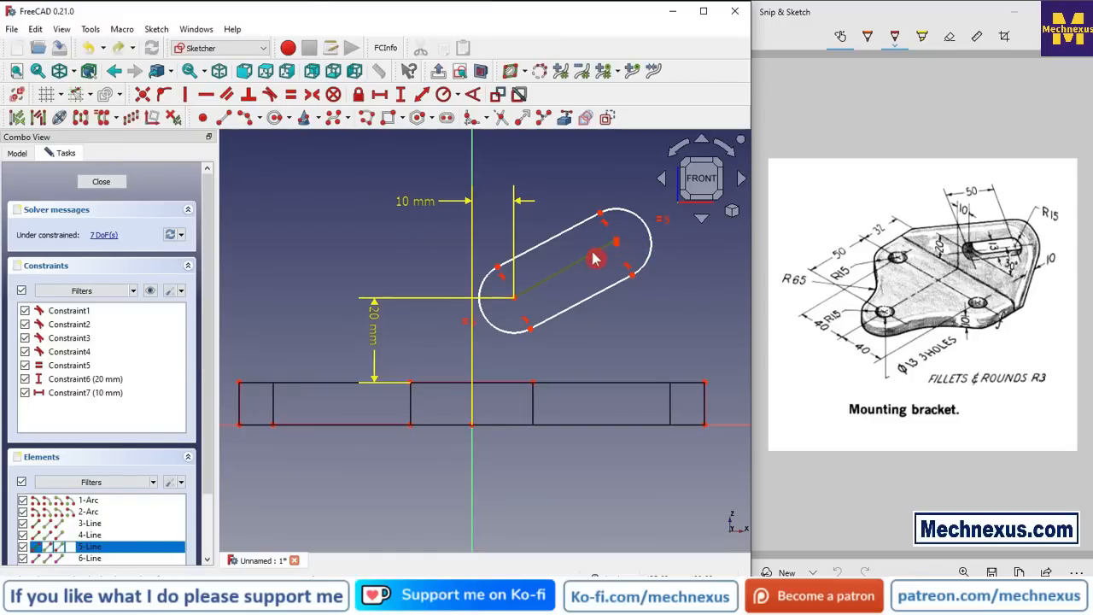
click(596, 259)
click(595, 259)
key(Delete)
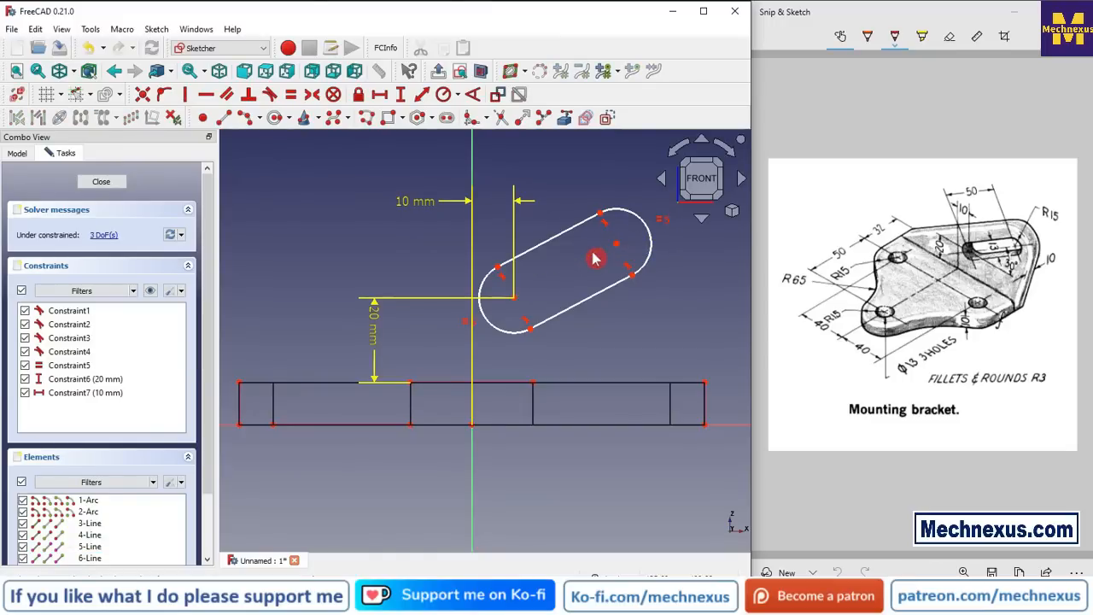
Step: Draw a line between the slot's two arc centres and convert it to construction geometry
click(232, 120)
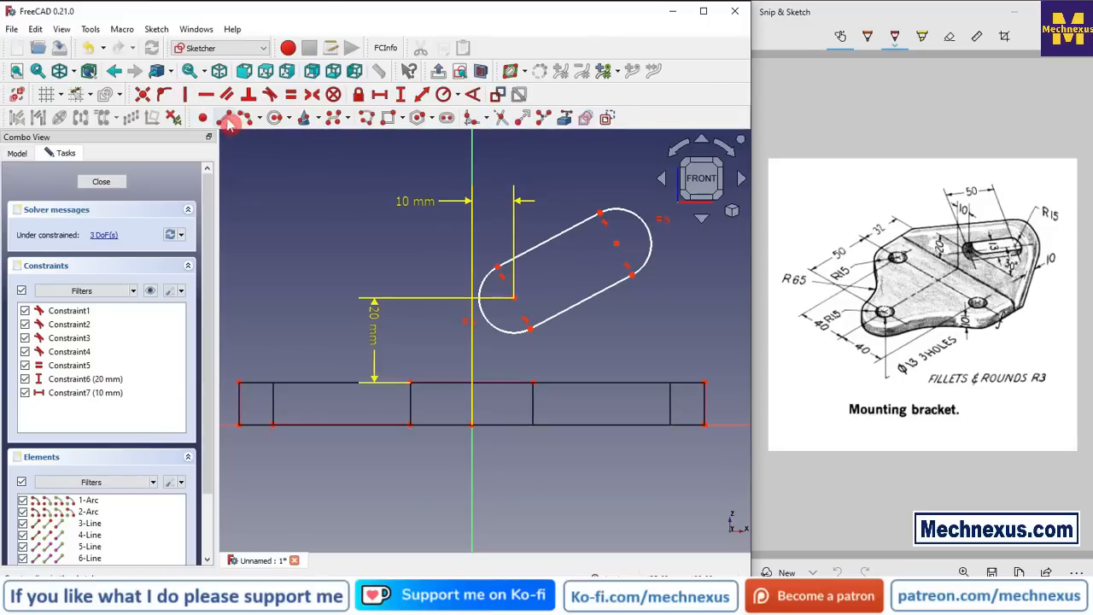
click(515, 297)
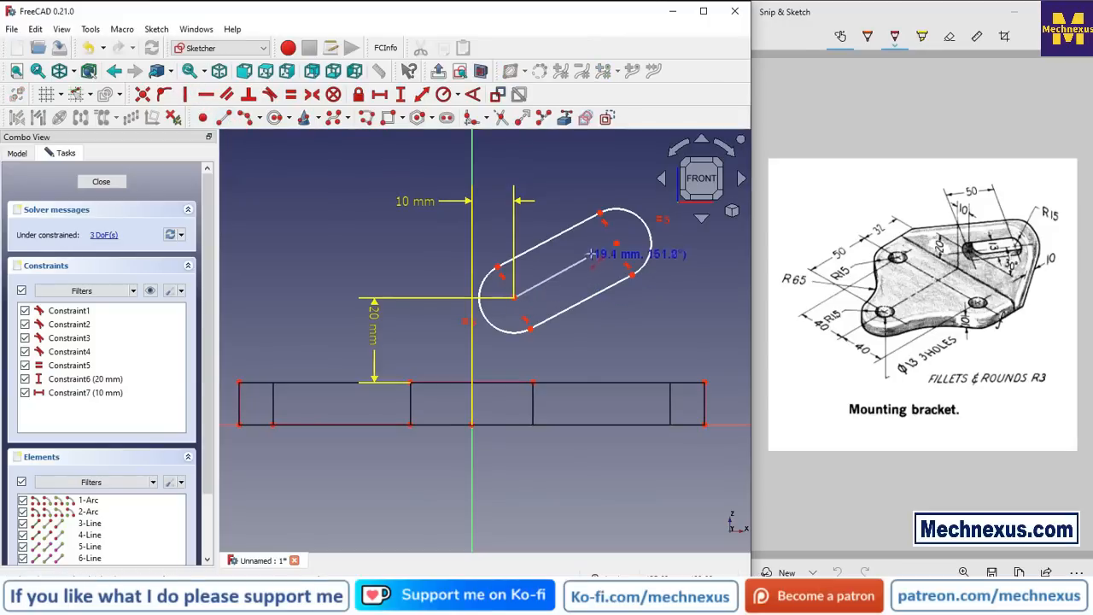
click(616, 244)
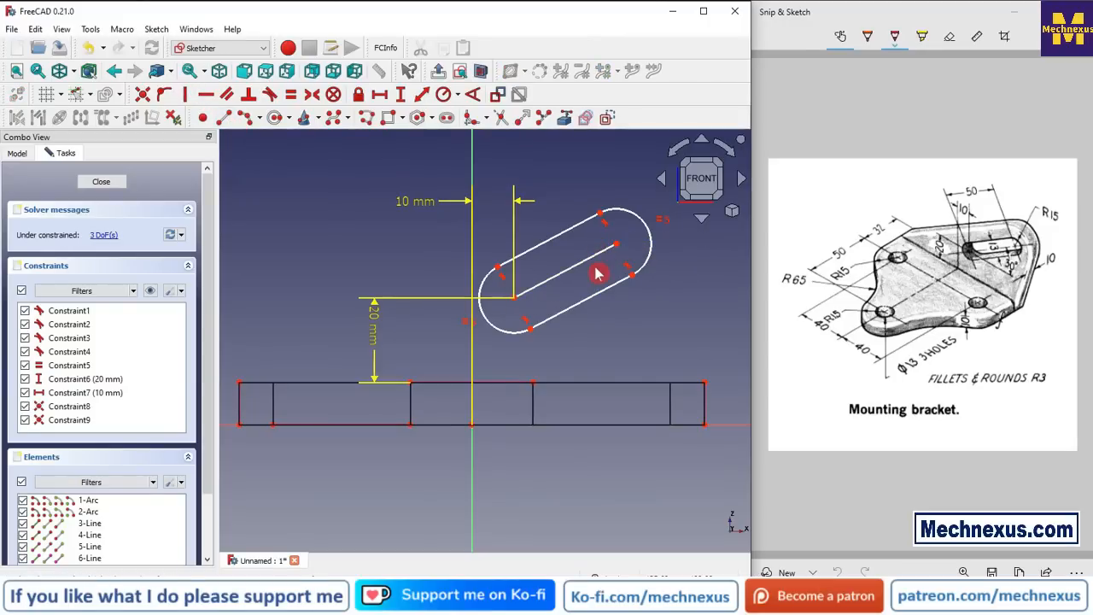
click(598, 262)
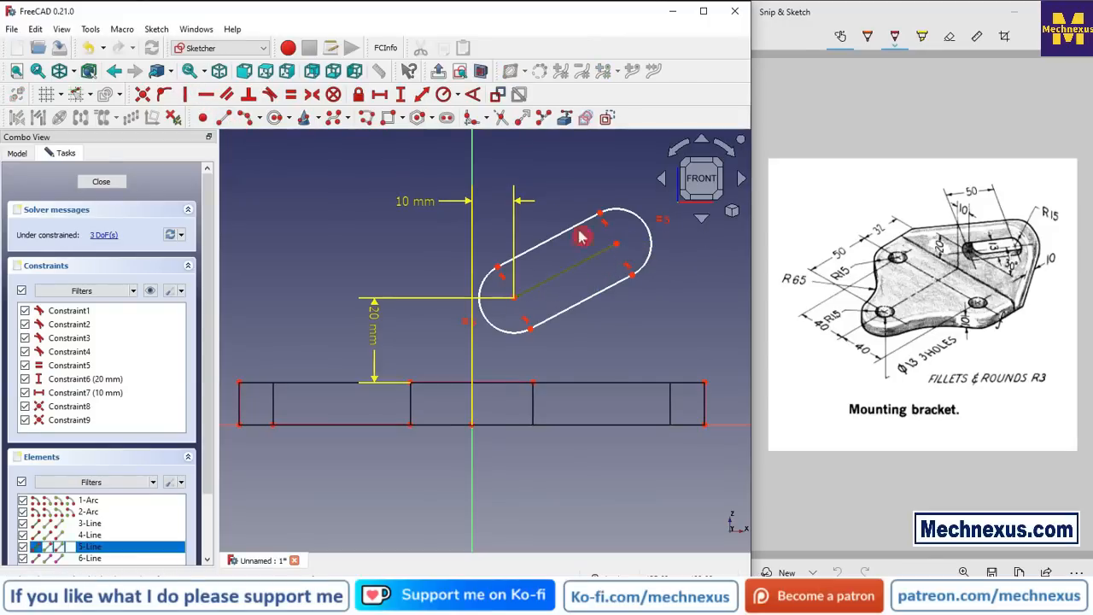
click(607, 118)
scroll(522, 345, down, 1)
scroll(522, 344, up, 1)
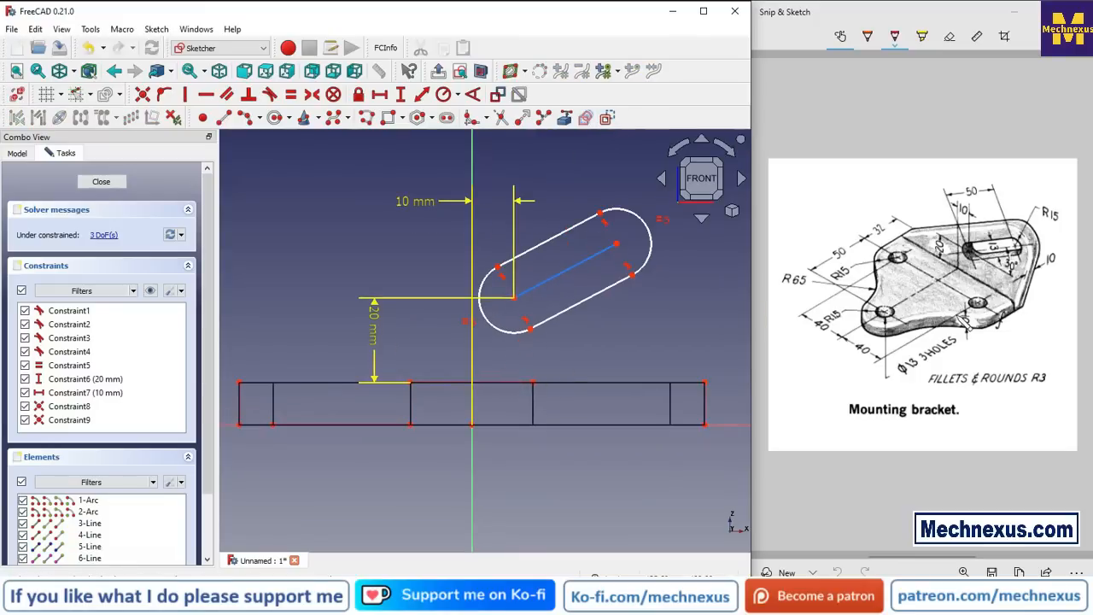
Step: Constrain the slot's construction centreline to a 30° angle with the plate's upper edge
click(473, 94)
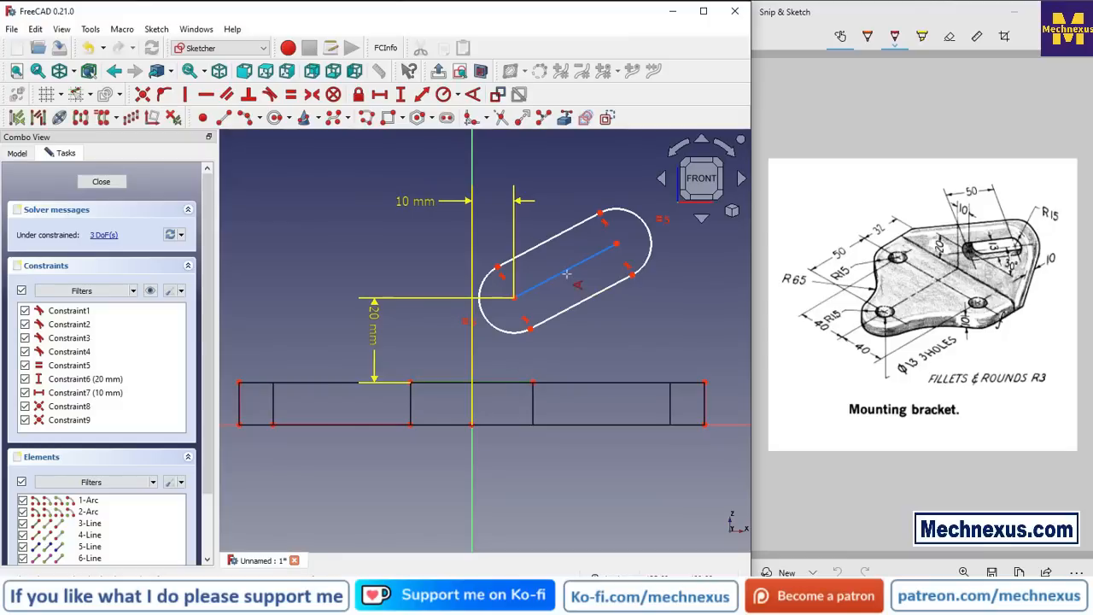
click(570, 277)
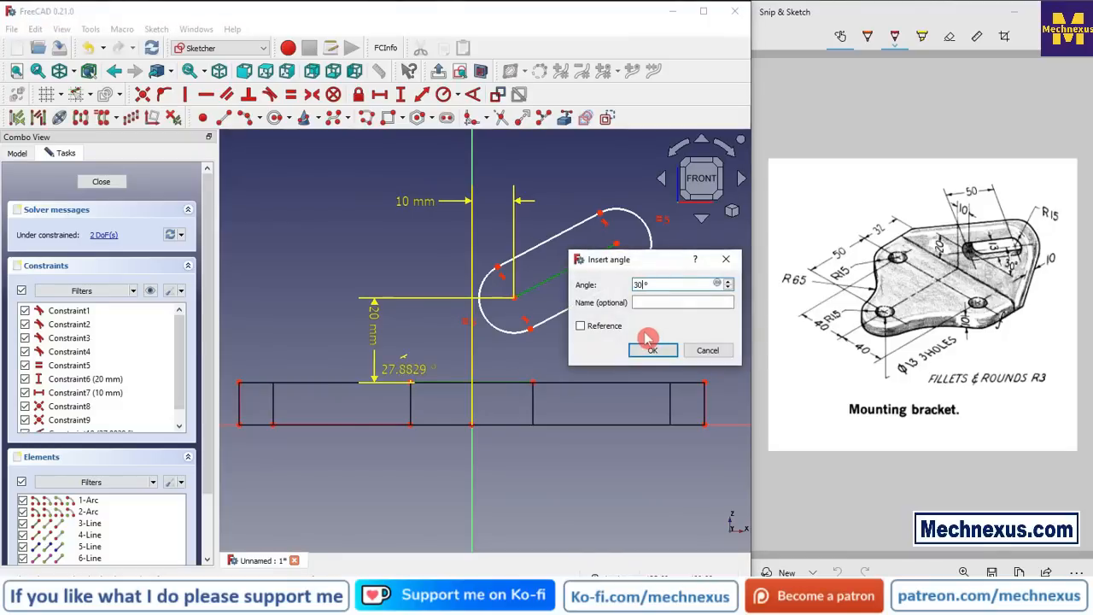
click(649, 345)
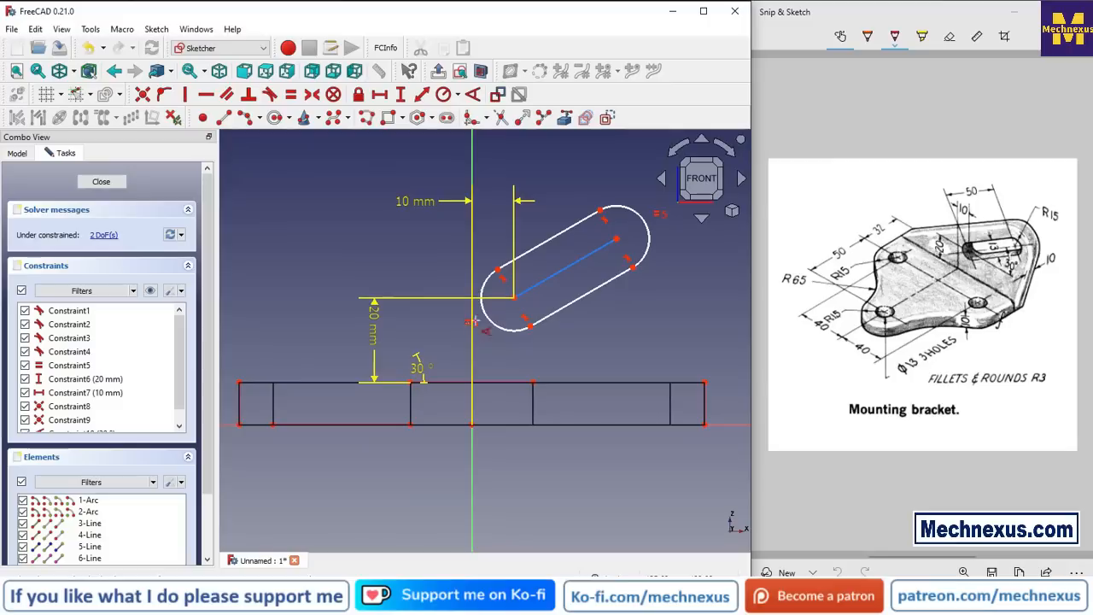
Step: Set the slot's width across its lower arc's endpoints to 13 mm and move that dimension clear of the slot
scroll(490, 307, up, 1)
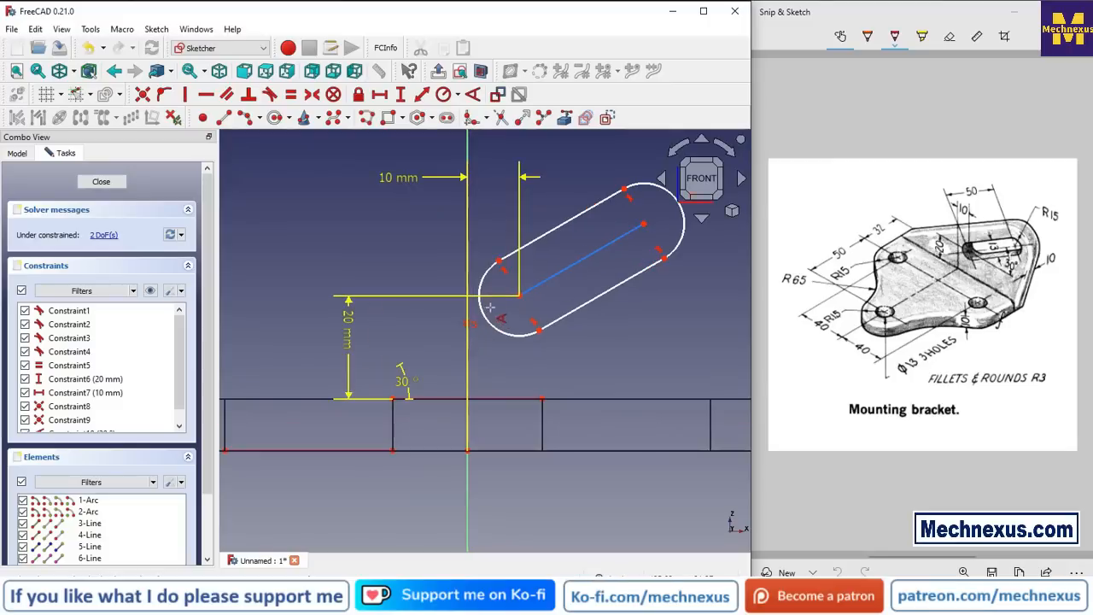
click(423, 96)
click(501, 262)
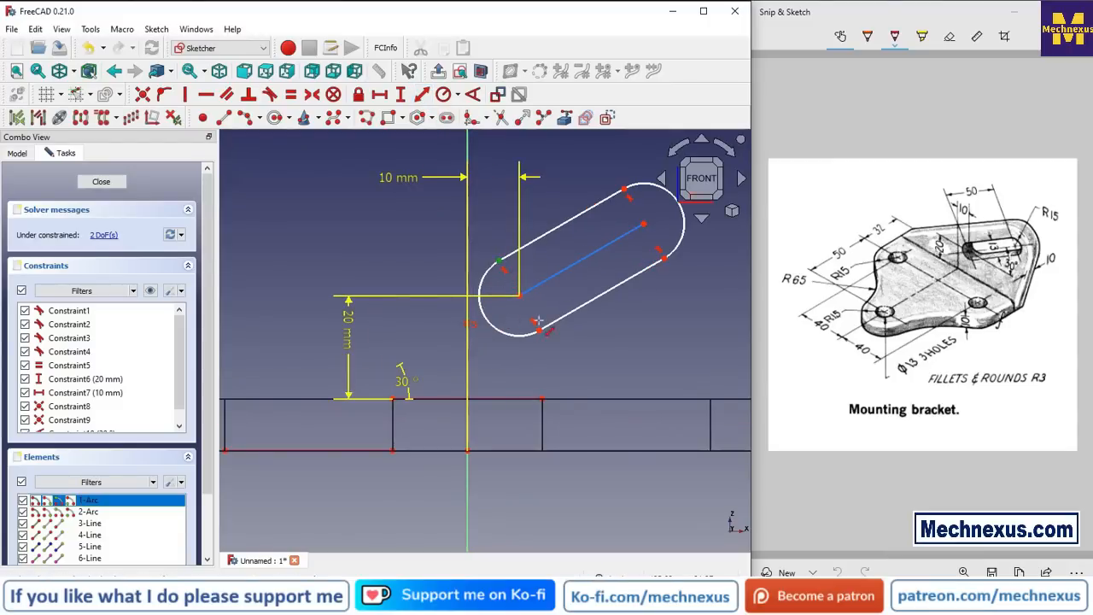
click(540, 330)
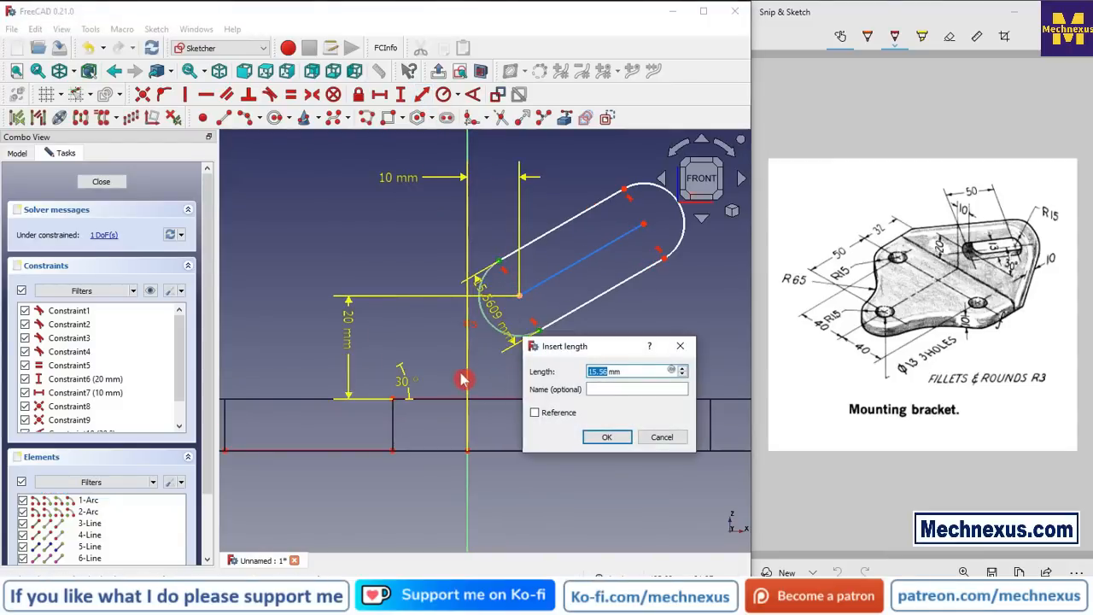
key(Return)
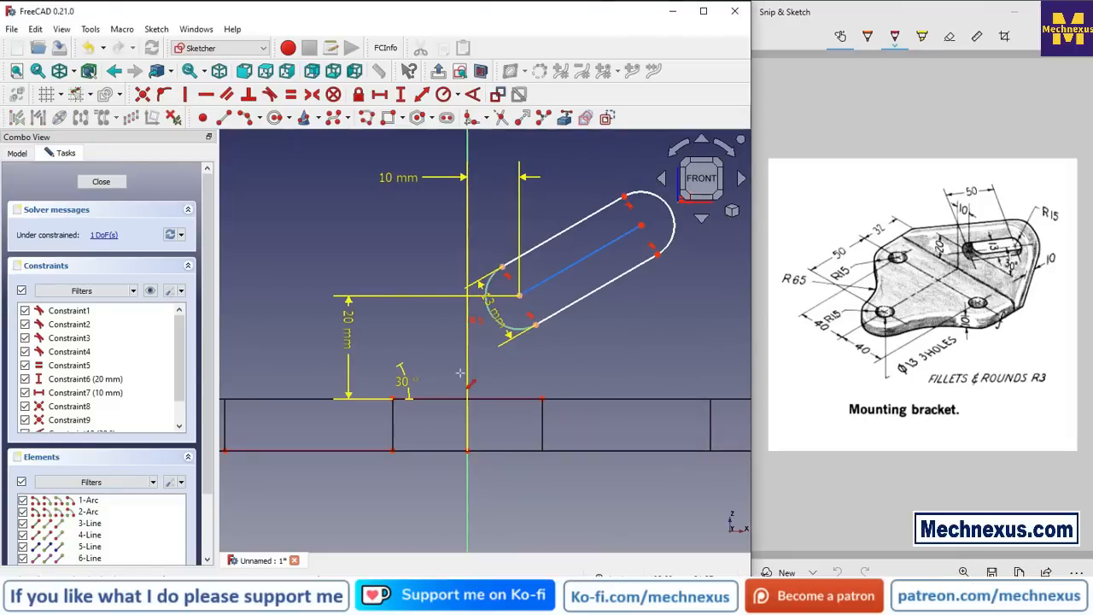
key(Escape)
click(489, 329)
click(499, 318)
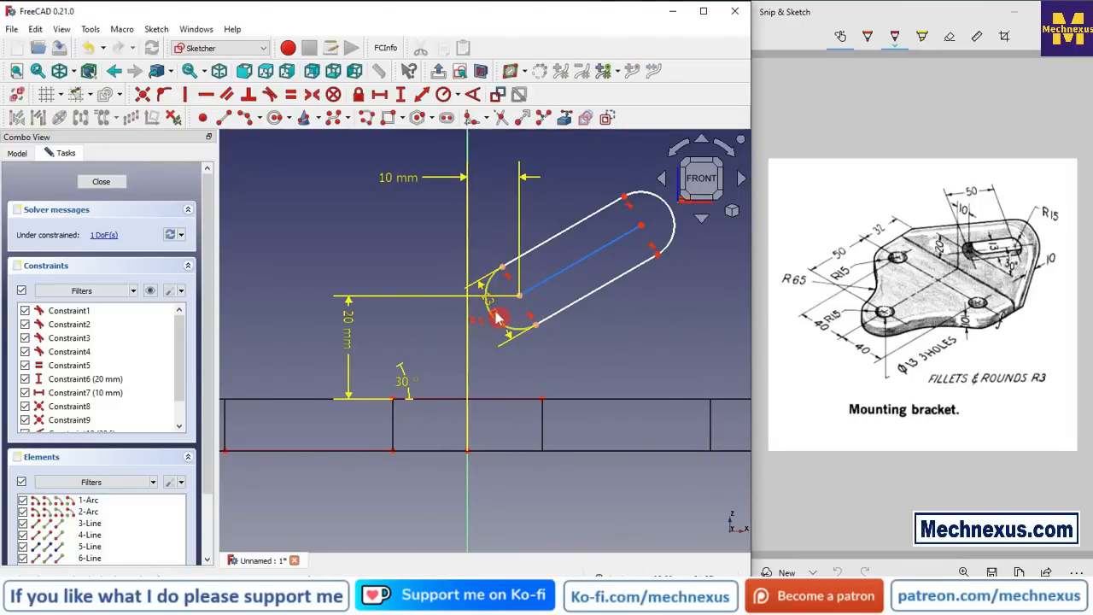
drag(498, 317, 408, 264)
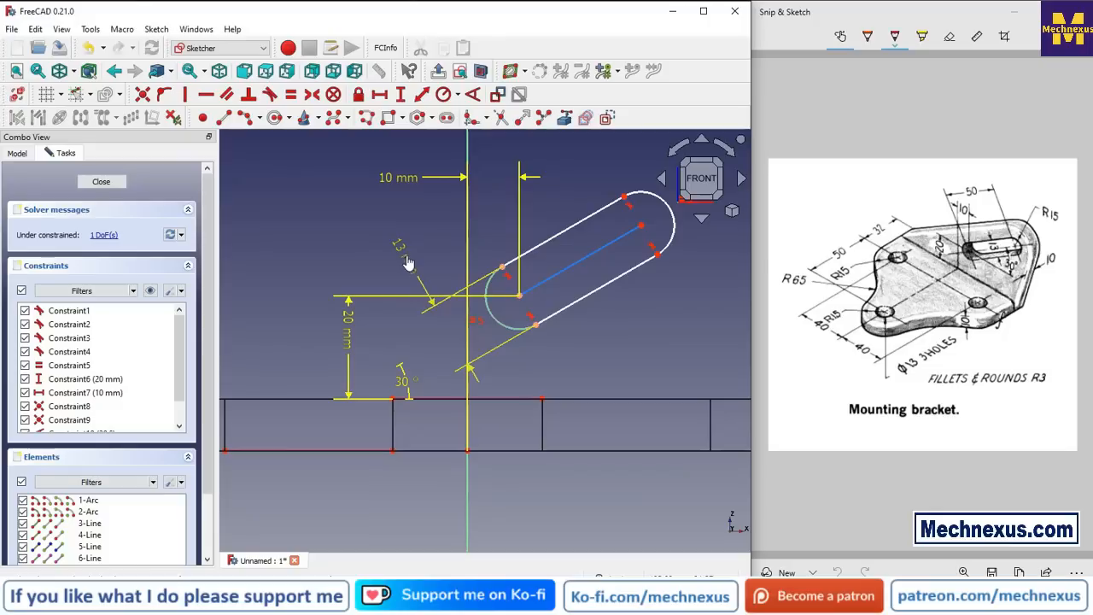
Step: Set the length of the slot's construction centreline to 50 mm and move the dimension clear above the slot
click(603, 364)
click(602, 250)
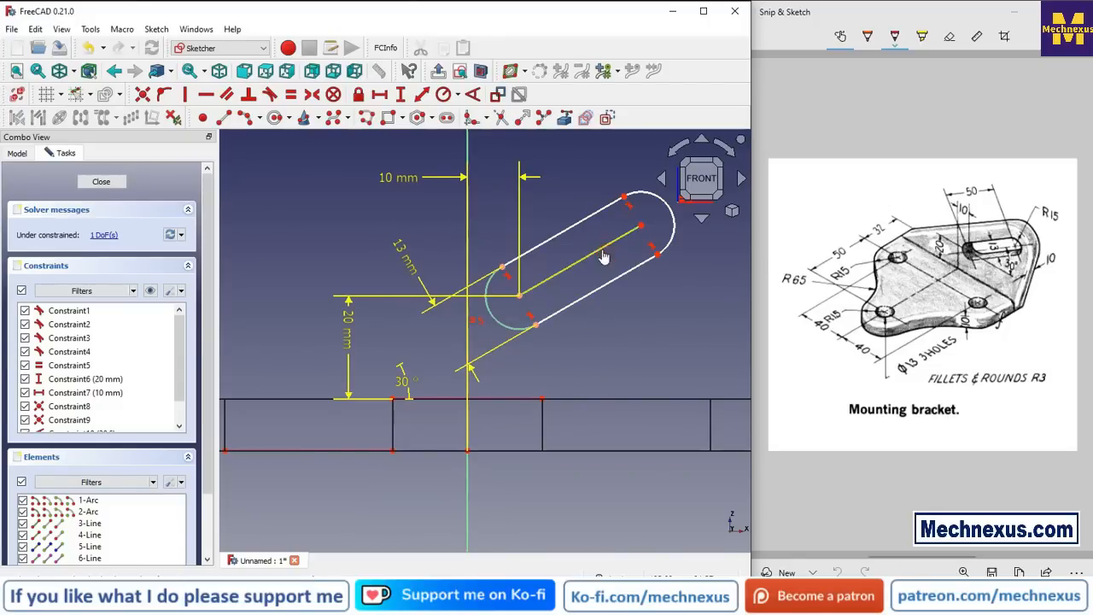
click(423, 94)
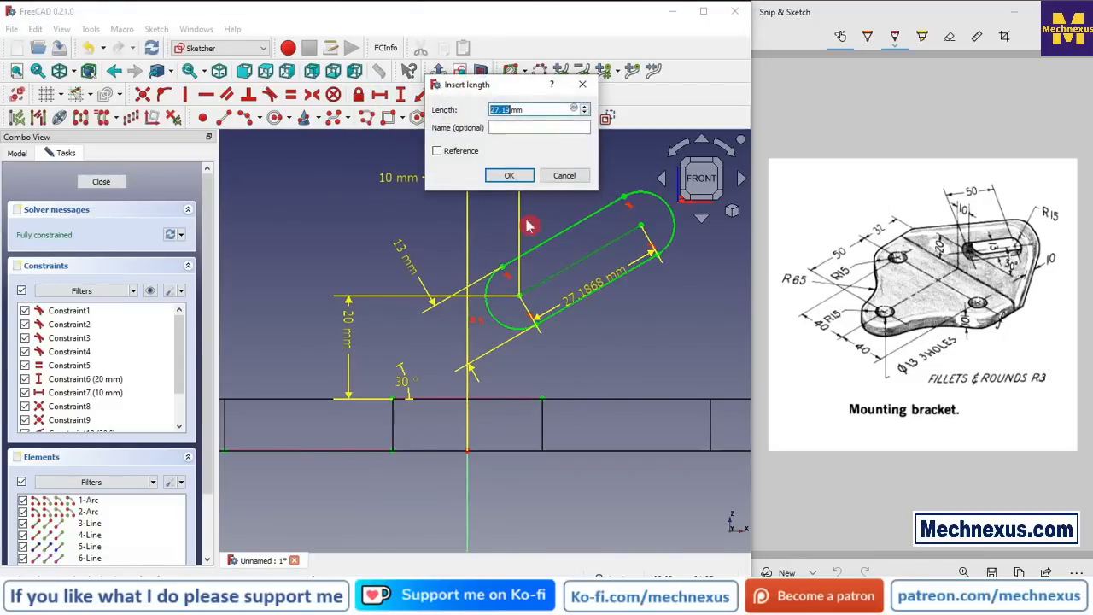
text(50)
key(Return)
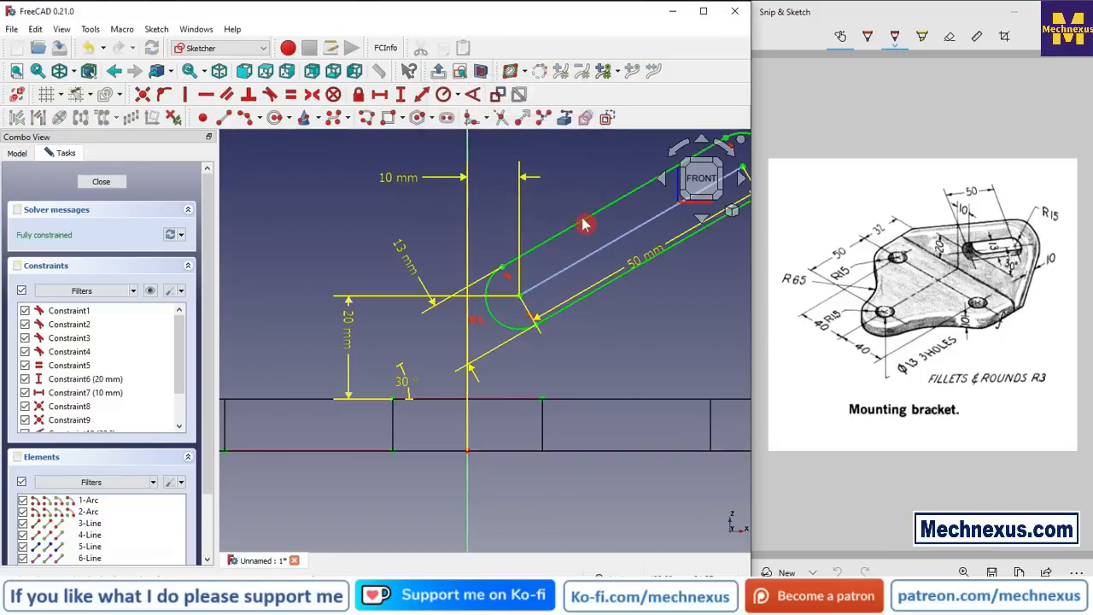
scroll(575, 286, down, 2)
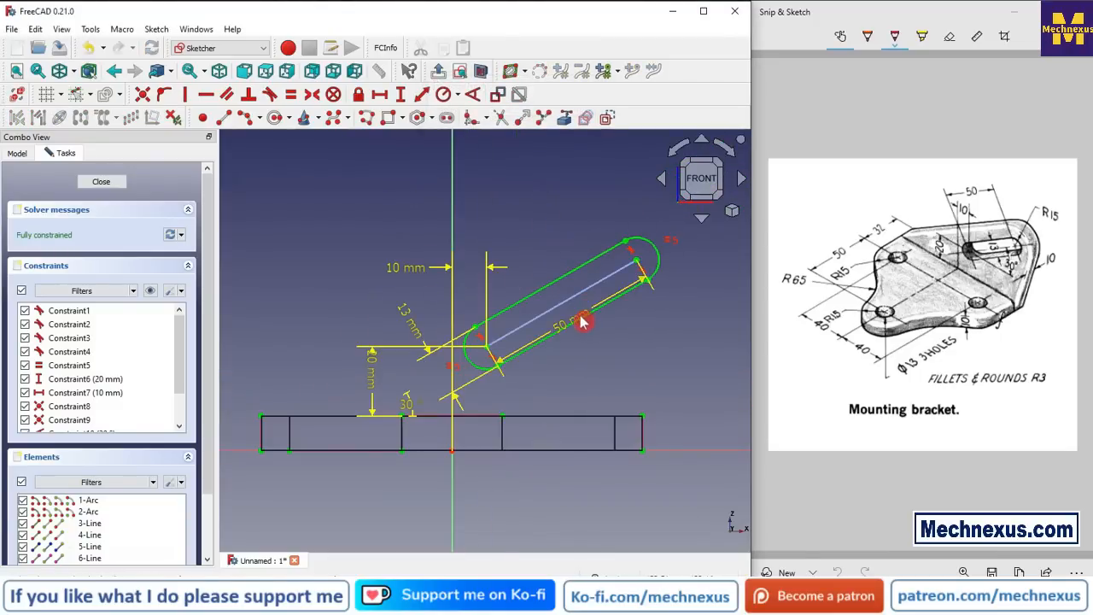
drag(579, 312, 523, 201)
Step: Draw a circle centred on the slot's upper arc centre and set its diameter to 30 mm
scroll(483, 344, down, 1)
scroll(571, 350, down, 1)
scroll(590, 359, up, 1)
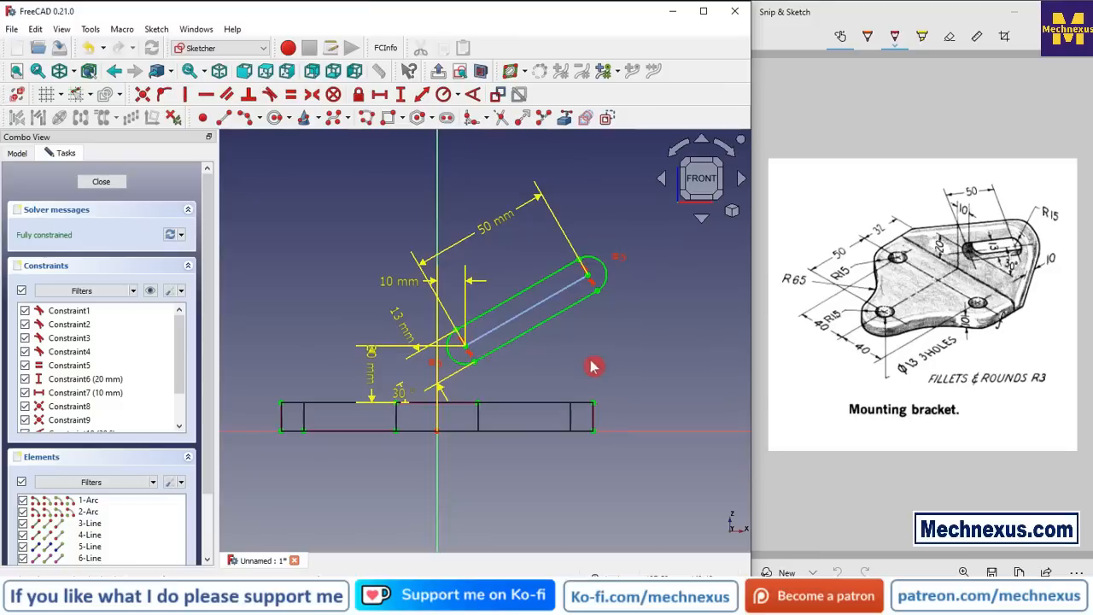
scroll(547, 367, up, 1)
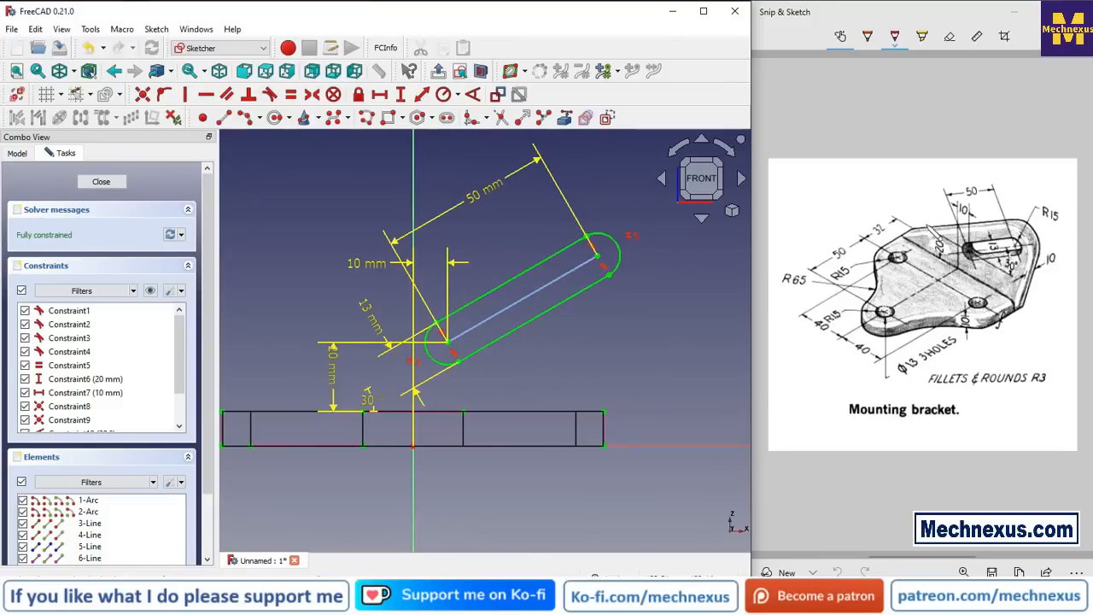
click(1033, 231)
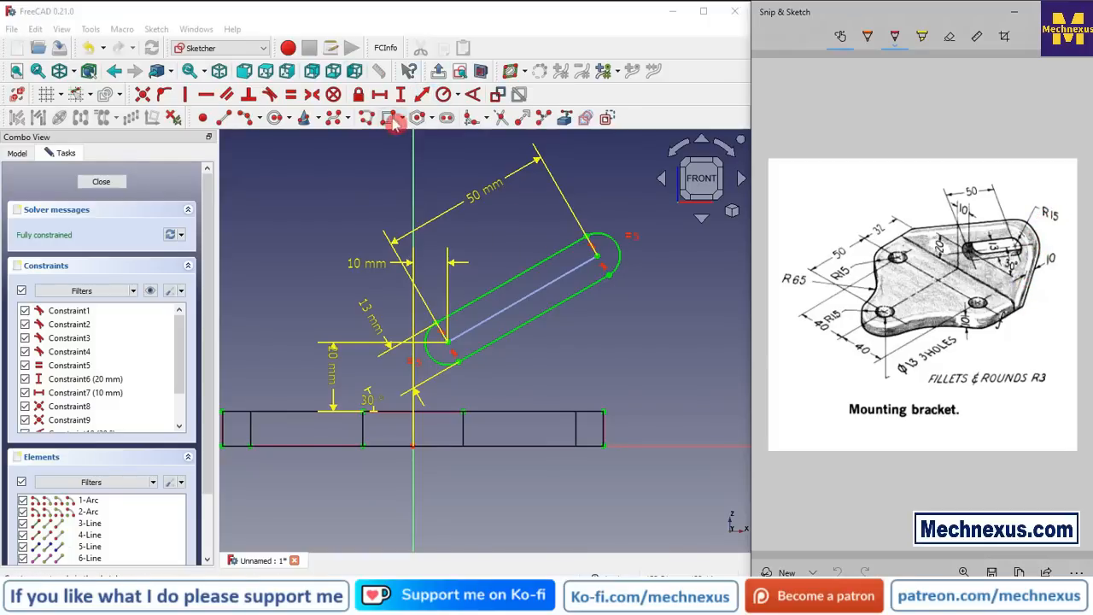
click(274, 118)
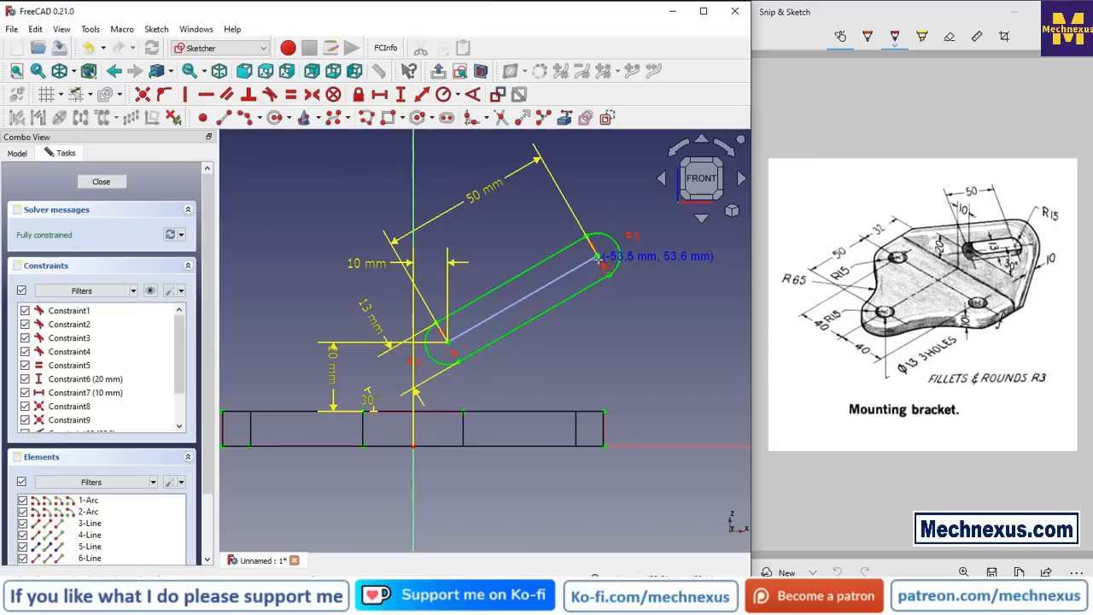
click(597, 255)
click(632, 292)
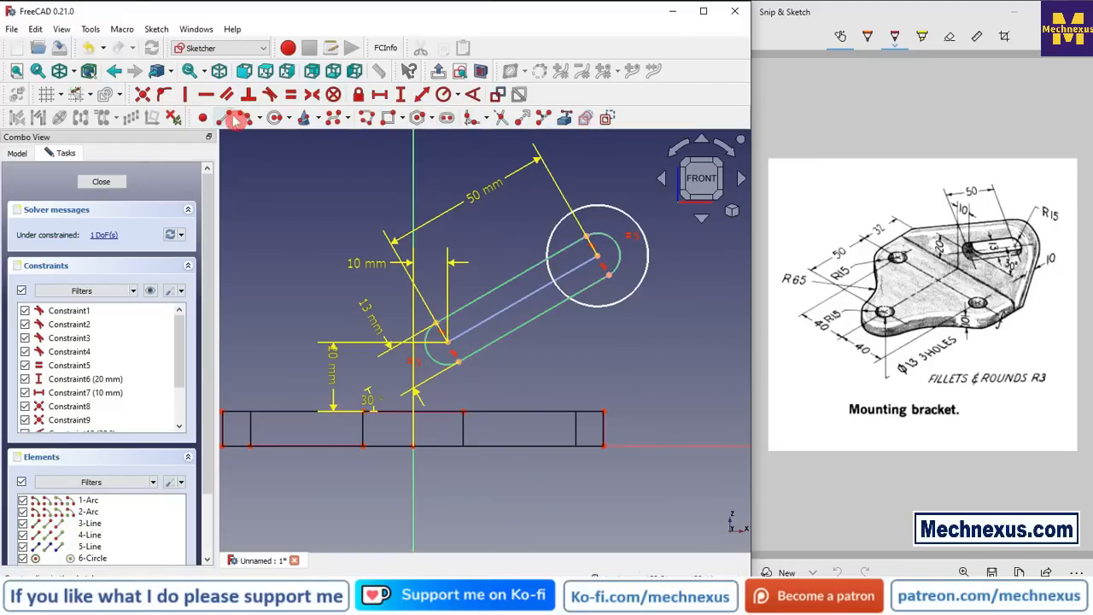
click(458, 95)
click(462, 130)
click(624, 217)
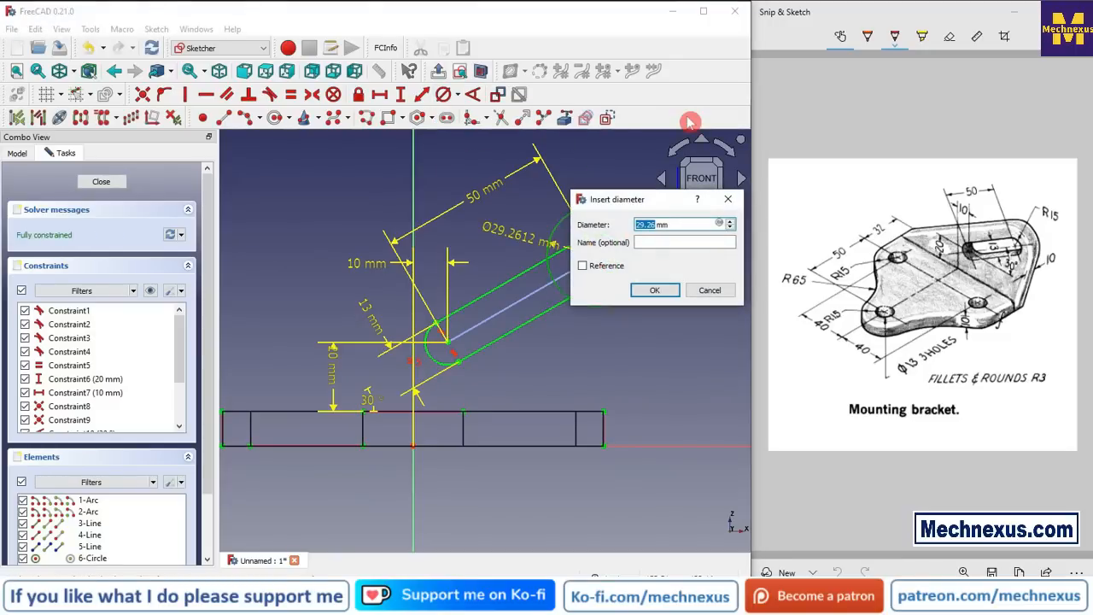
key(Return)
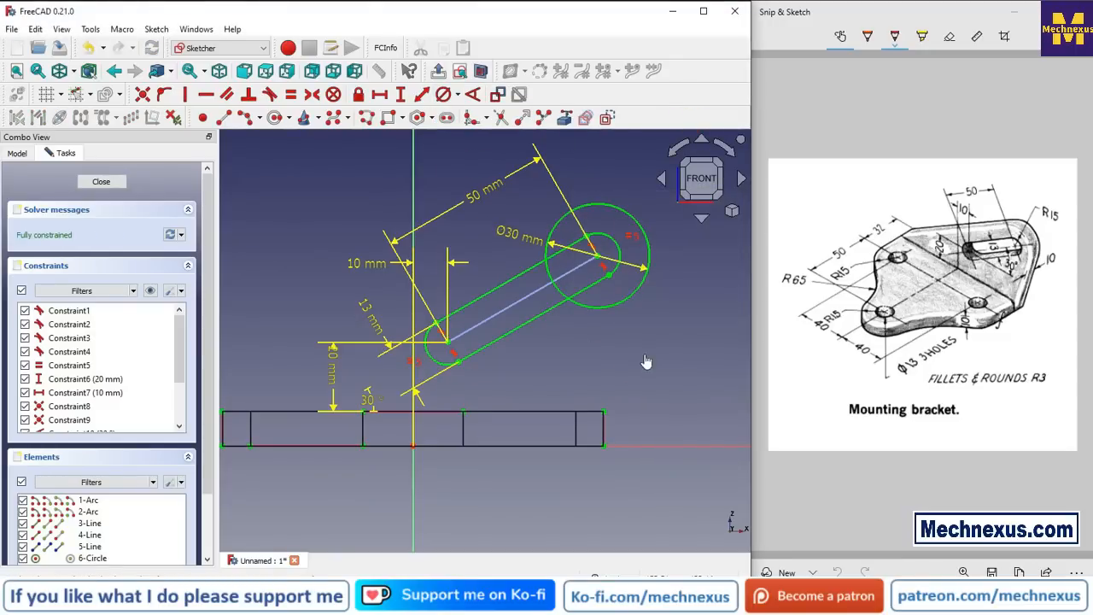
Step: Draw a line from the plate's upper left corner up past the 30 mm circle and make it tangent to the circle
scroll(595, 247, up, 2)
scroll(596, 258, down, 3)
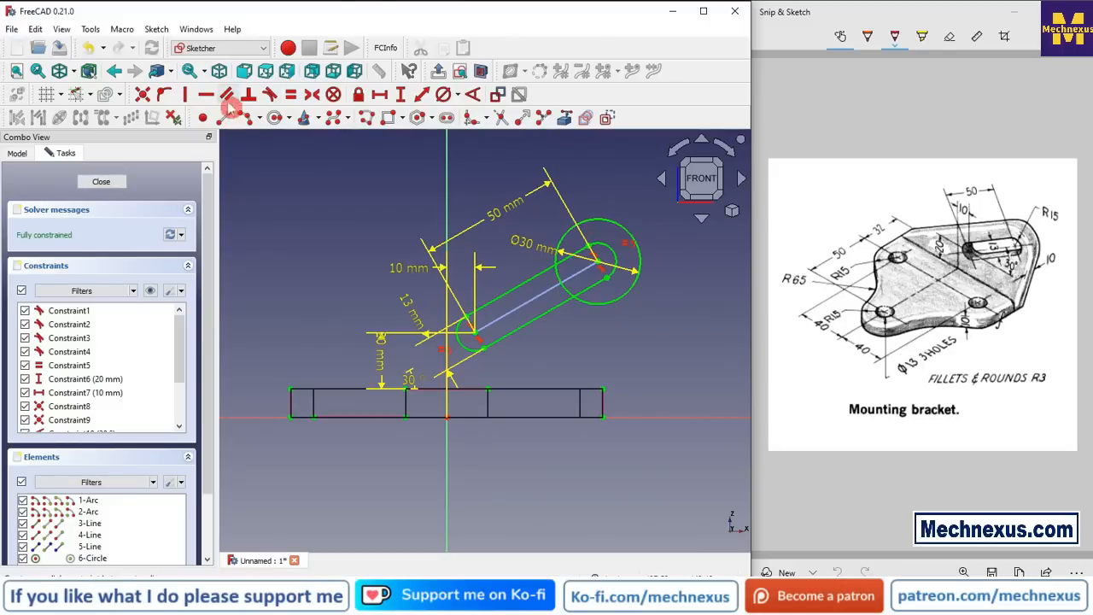
click(291, 391)
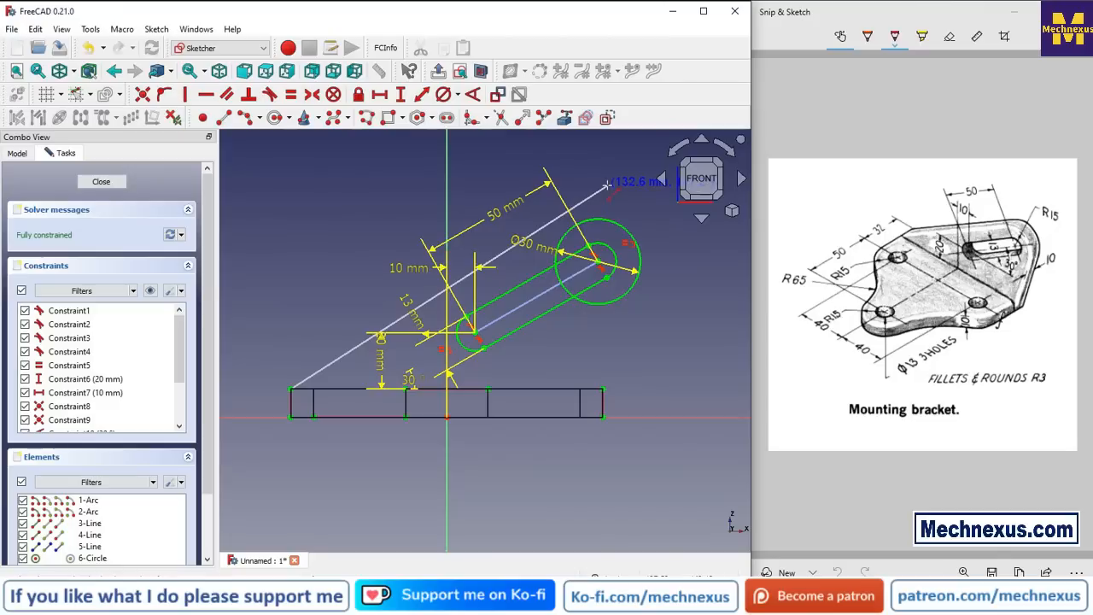
click(606, 186)
click(580, 202)
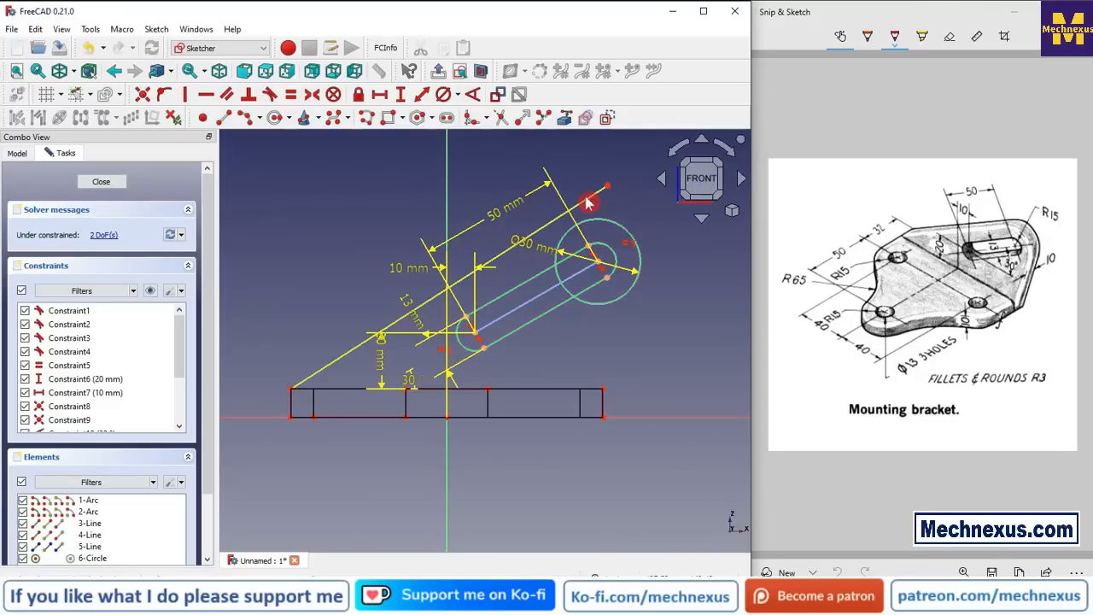
click(591, 220)
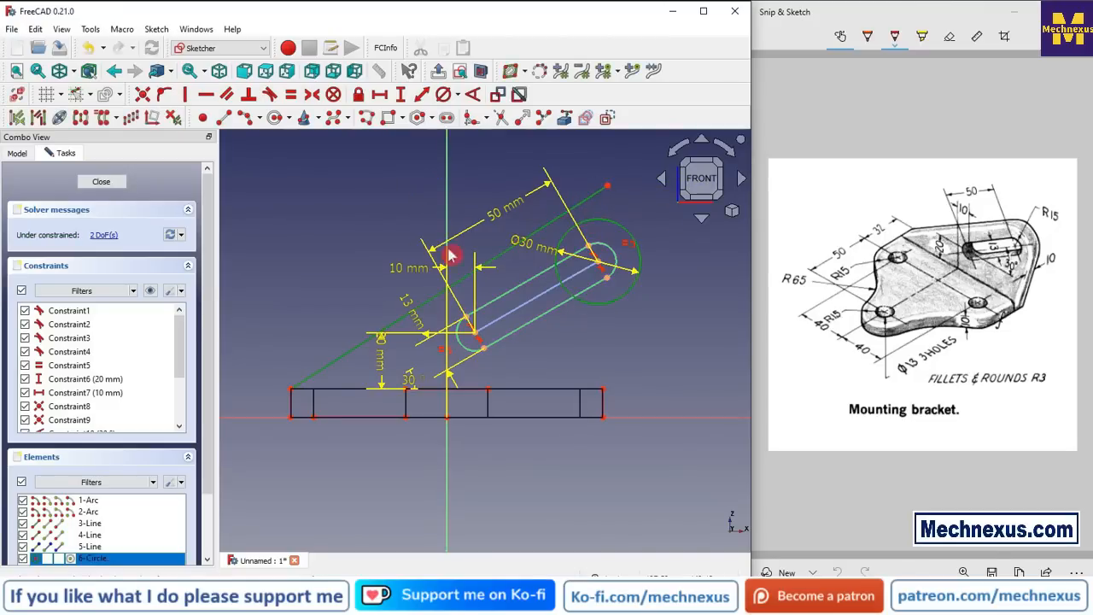
click(269, 94)
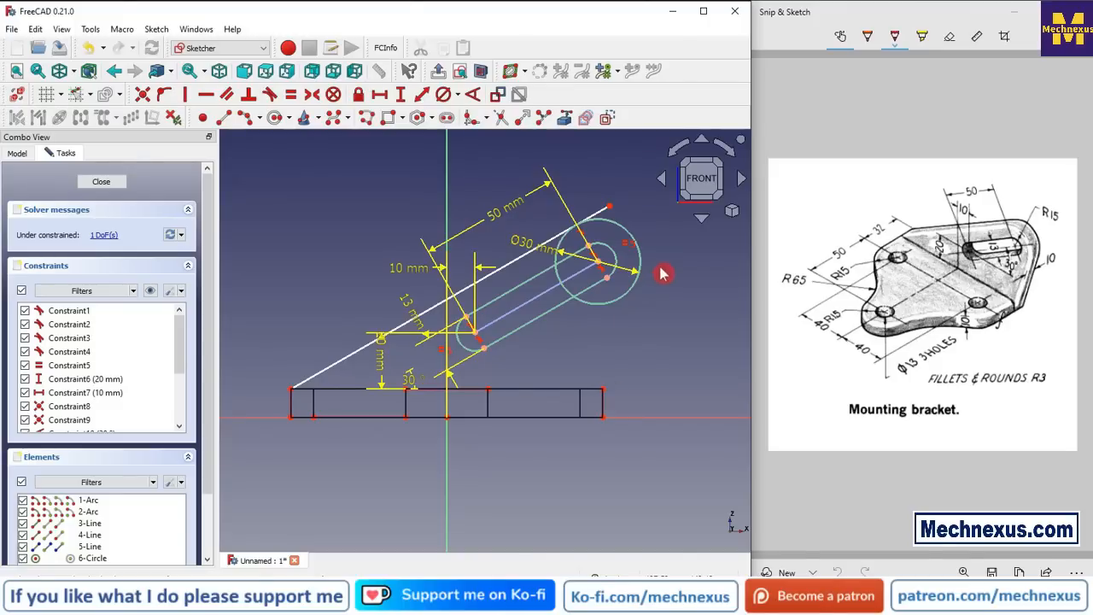
Step: Draw a line from the plate's upper right corner up past the 30 mm circle and make it tangent to the circle
click(223, 117)
click(604, 390)
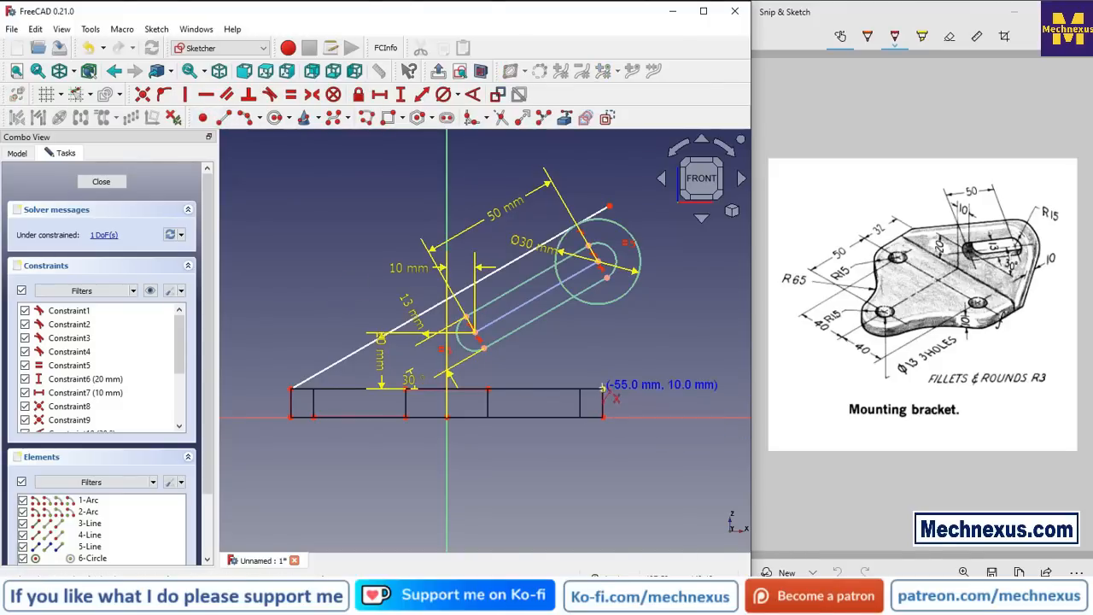
click(669, 241)
key(Escape)
click(645, 290)
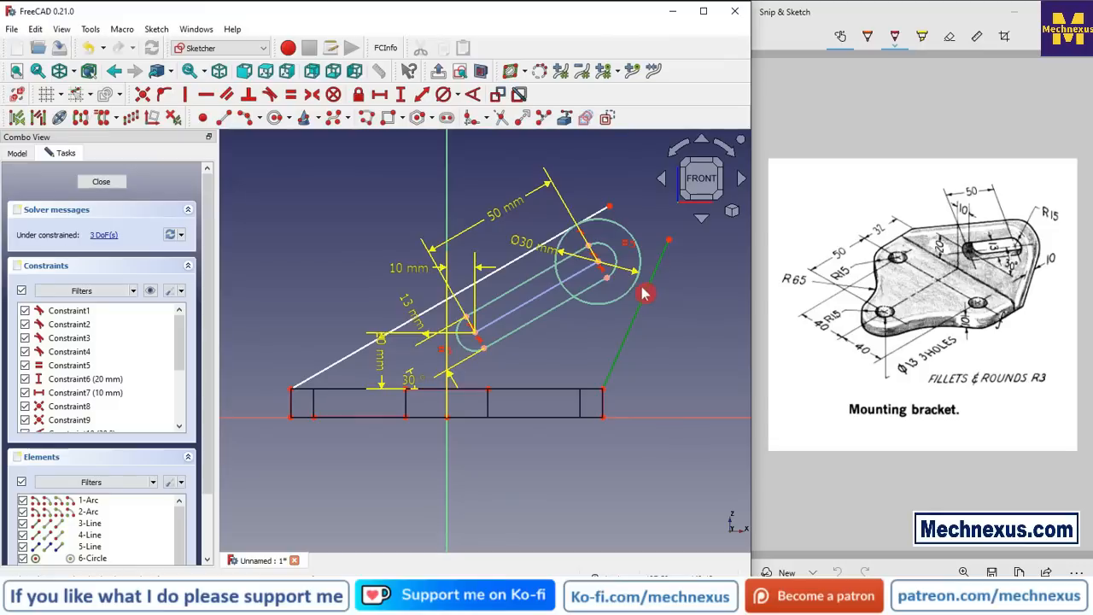
click(636, 290)
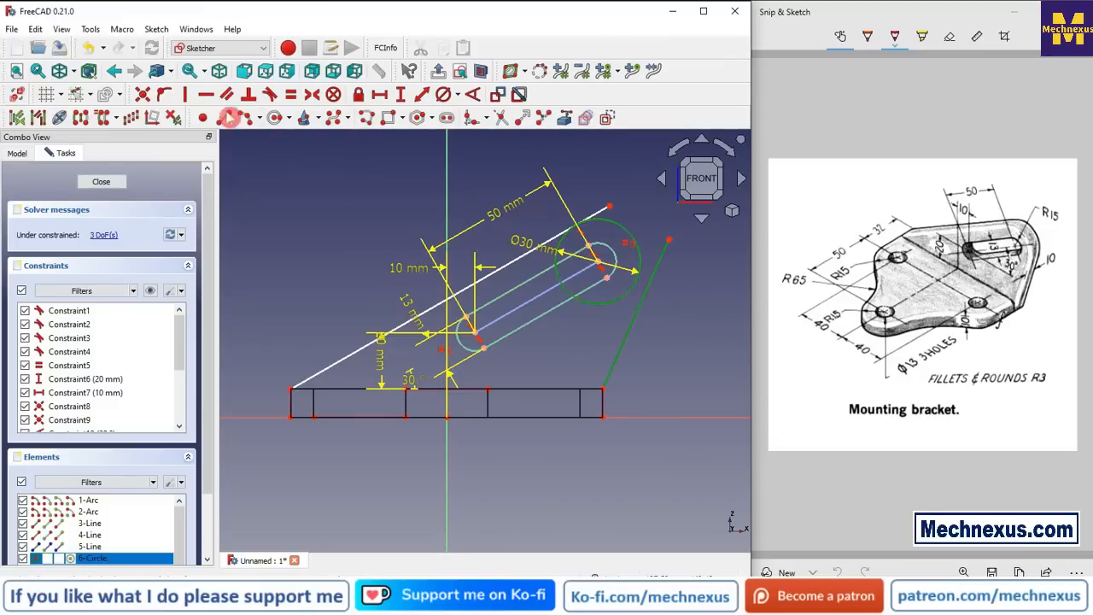
click(269, 95)
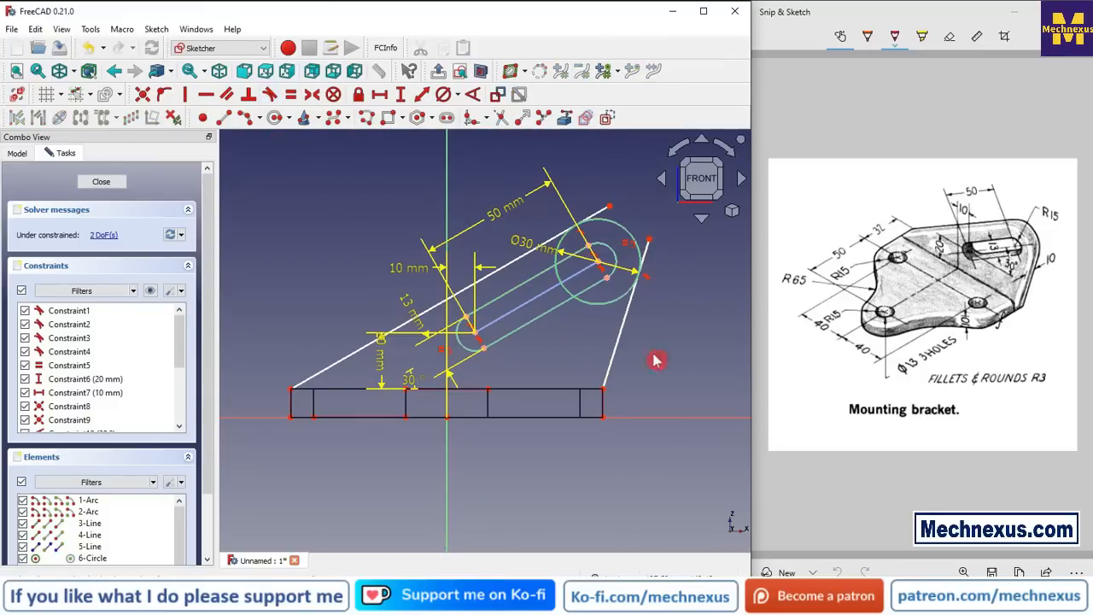
Step: Trim the two tangent lines' overhanging ends and the circle's inner portions, leaving only the outer arc between the tangent points
scroll(551, 328, up, 3)
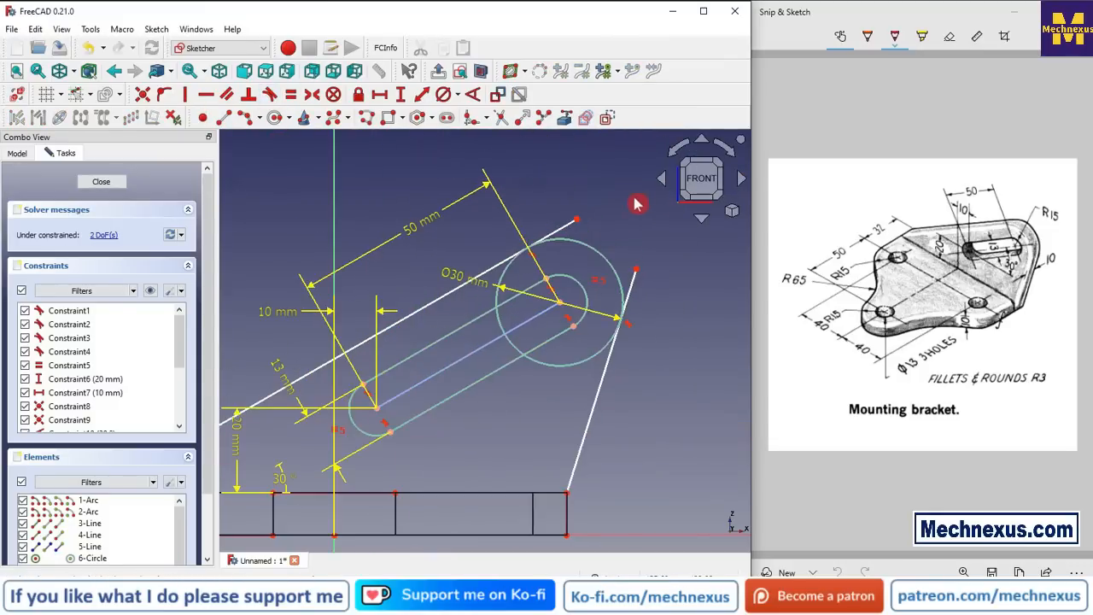
scroll(475, 254, up, 2)
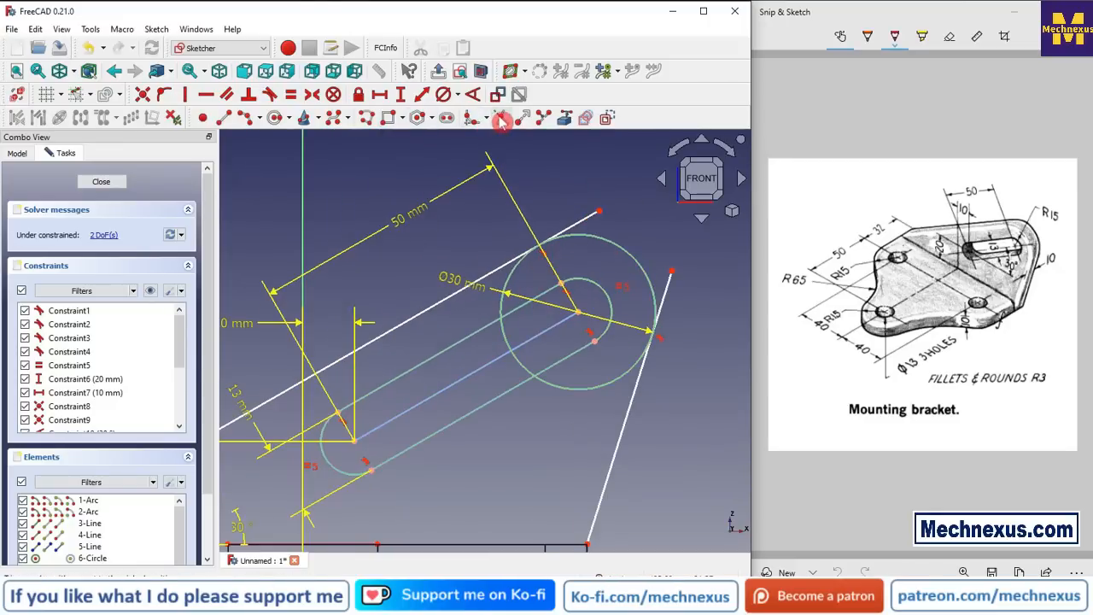
click(501, 119)
click(577, 220)
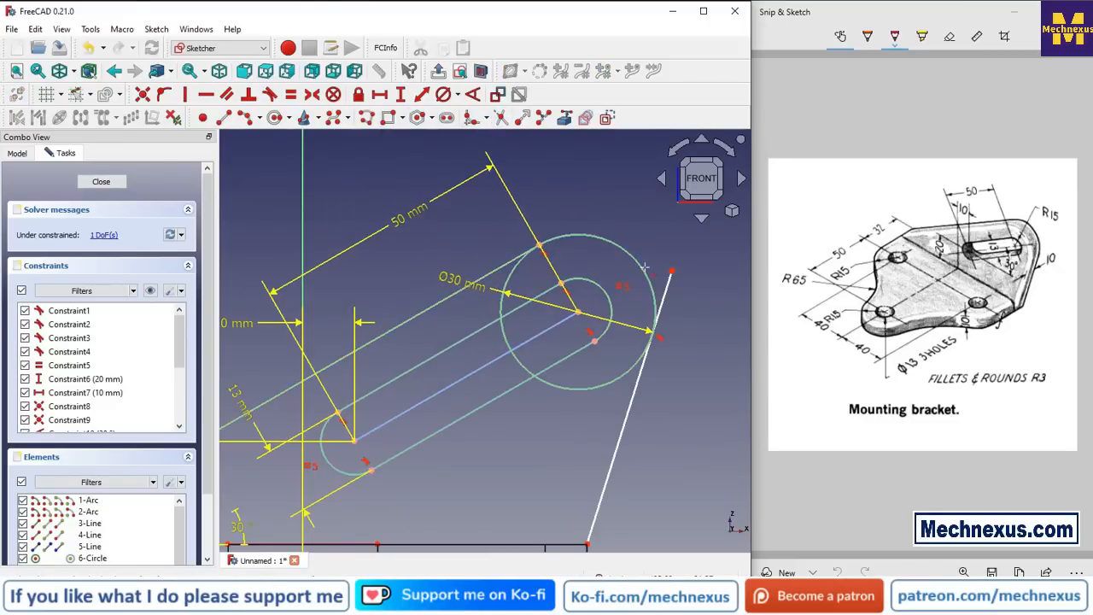
click(663, 292)
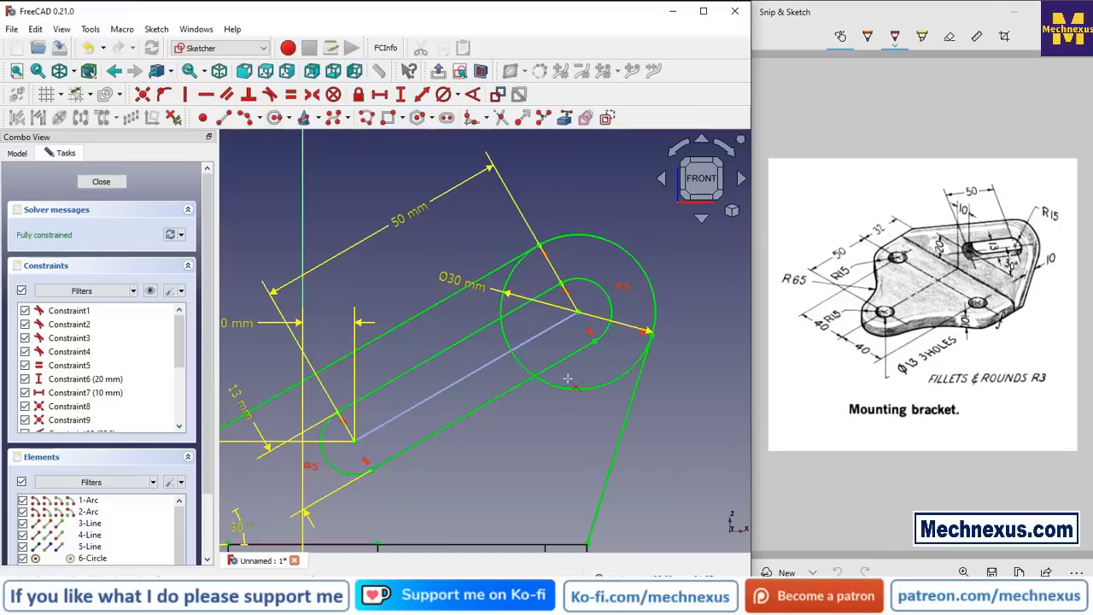
click(573, 389)
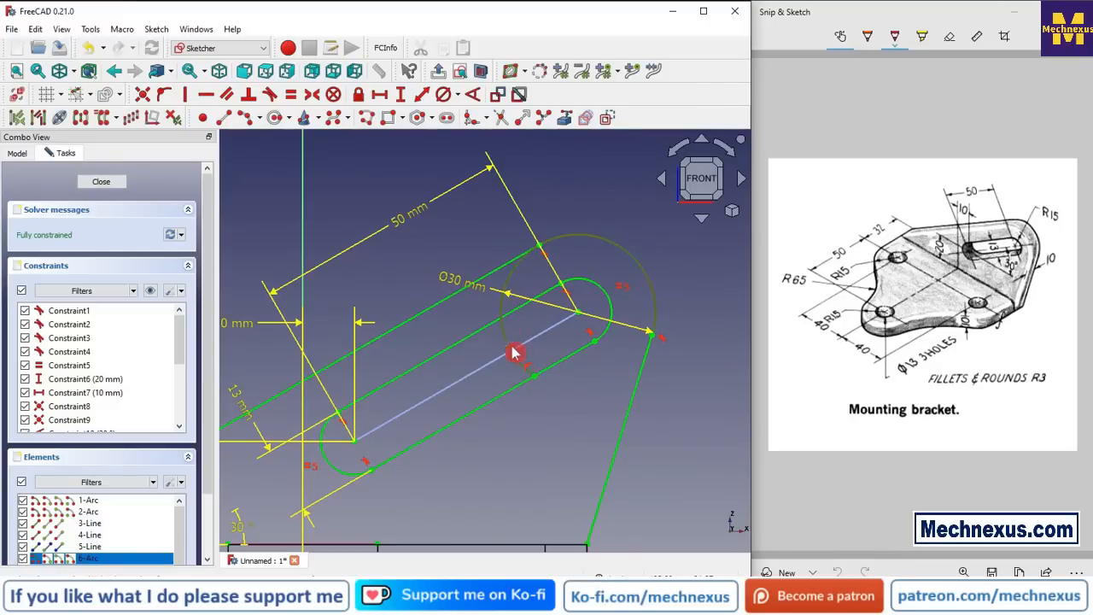
click(522, 366)
click(502, 118)
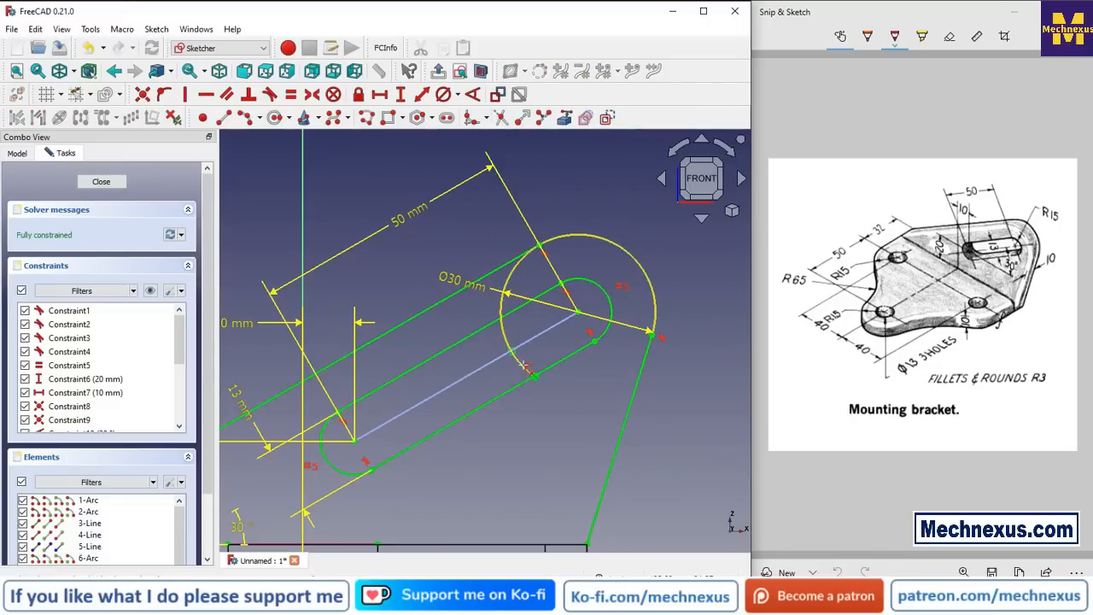
click(520, 366)
click(509, 271)
scroll(568, 341, down, 2)
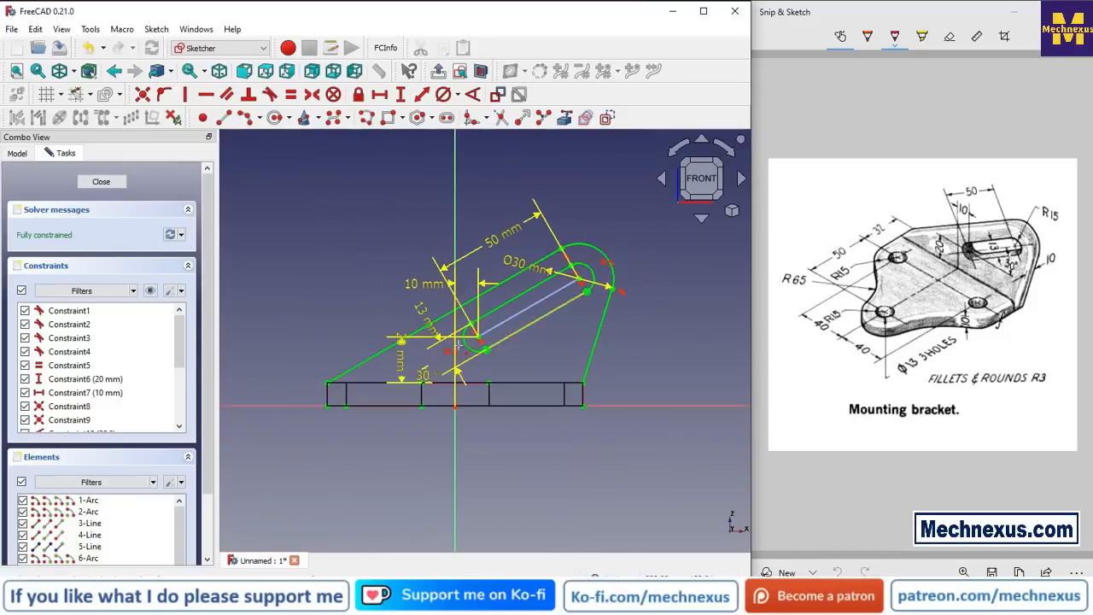
Step: Draw a short vertical line down the plate's left end from the outline's upper left corner to the lower corner
middle_drag(421, 418, 398, 457)
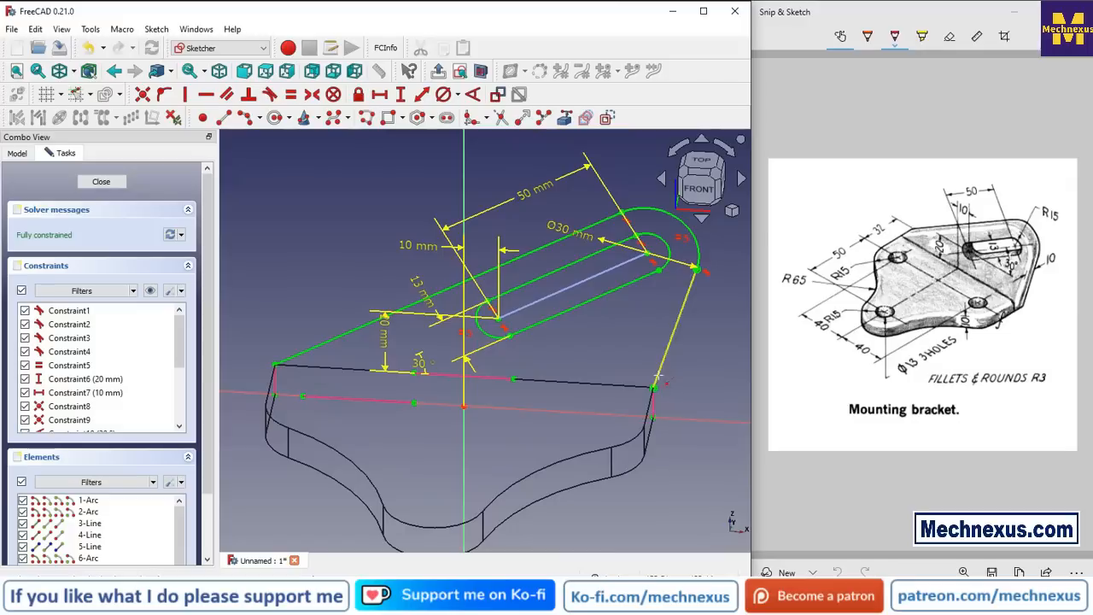
click(223, 117)
click(700, 191)
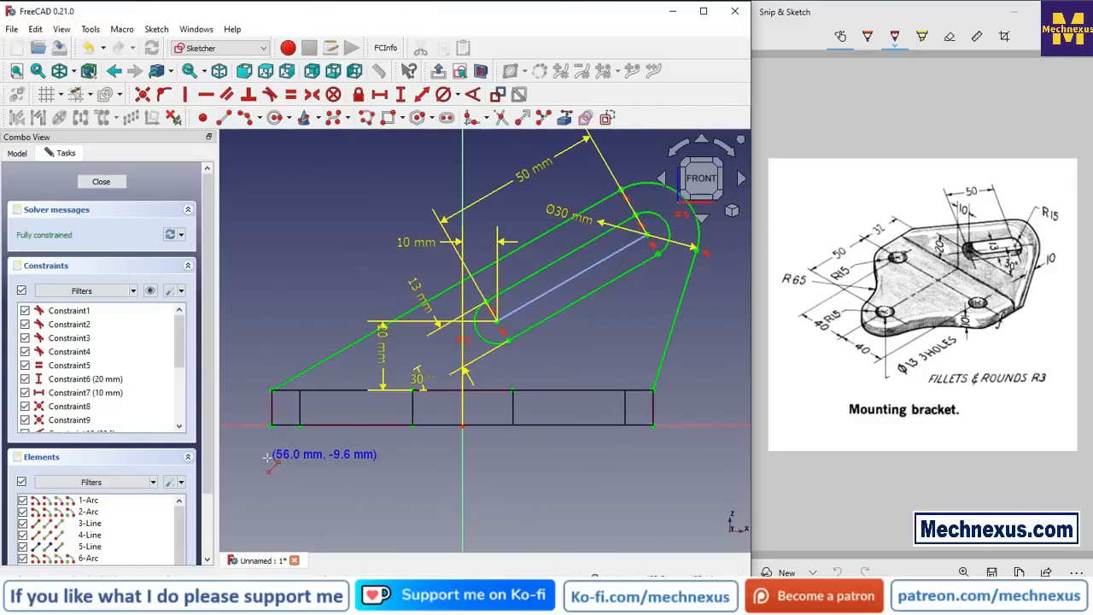
scroll(270, 454, up, 2)
click(275, 359)
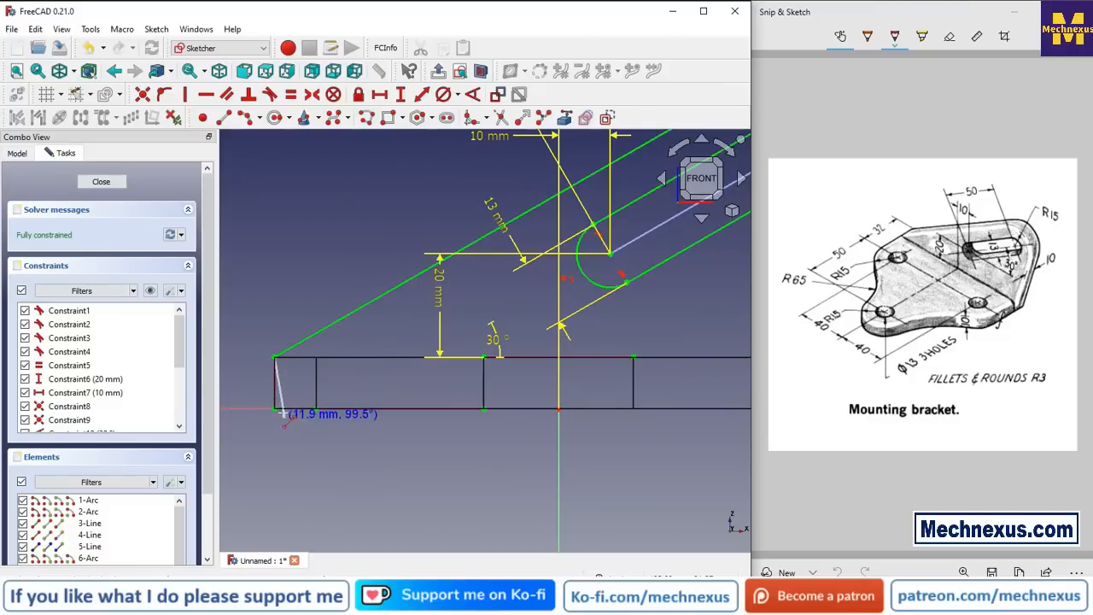
click(274, 409)
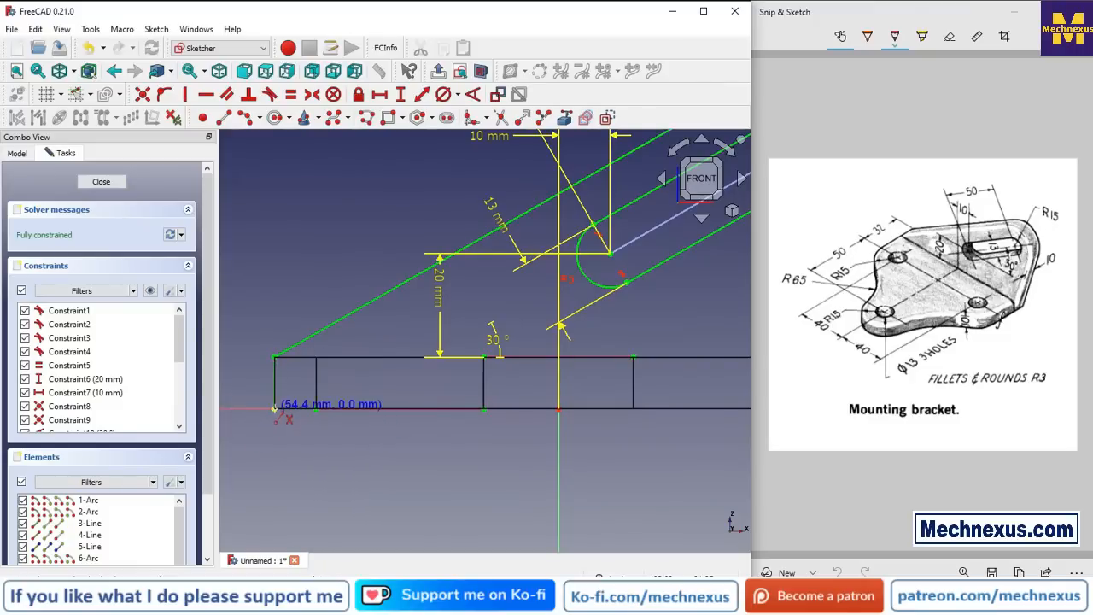
Step: Try to close the outline's base with a line between the plate's two lower corners
click(275, 410)
scroll(251, 421, down, 4)
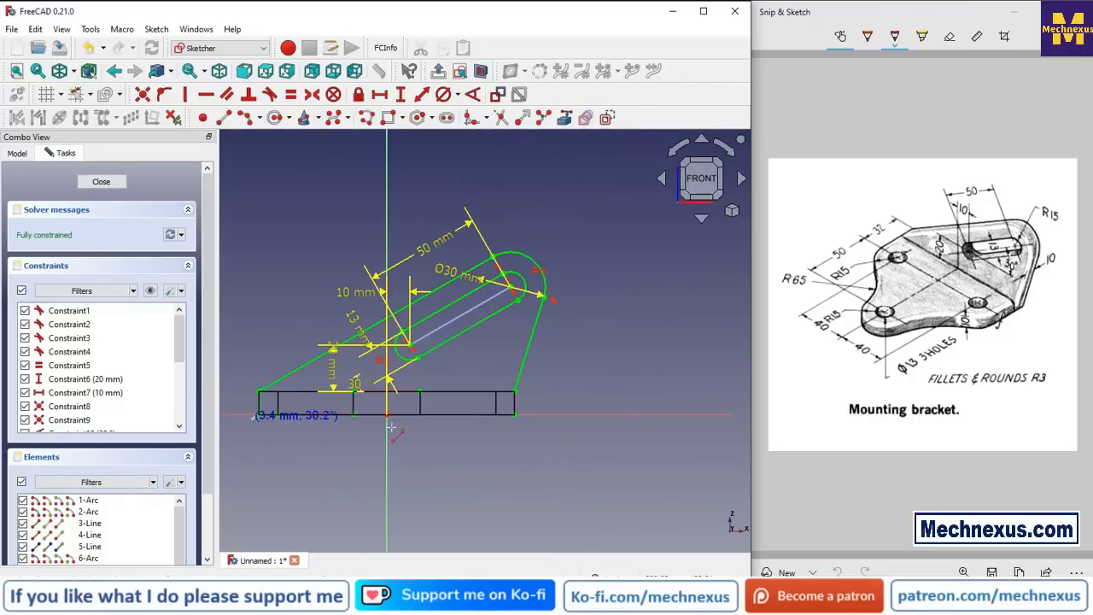
scroll(527, 429, up, 2)
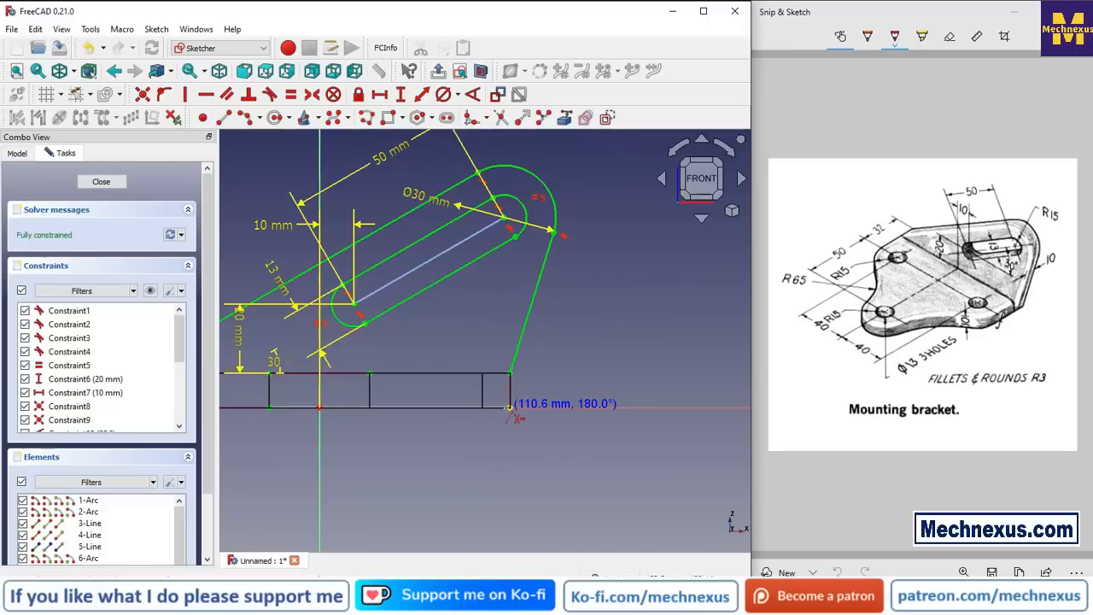
click(510, 408)
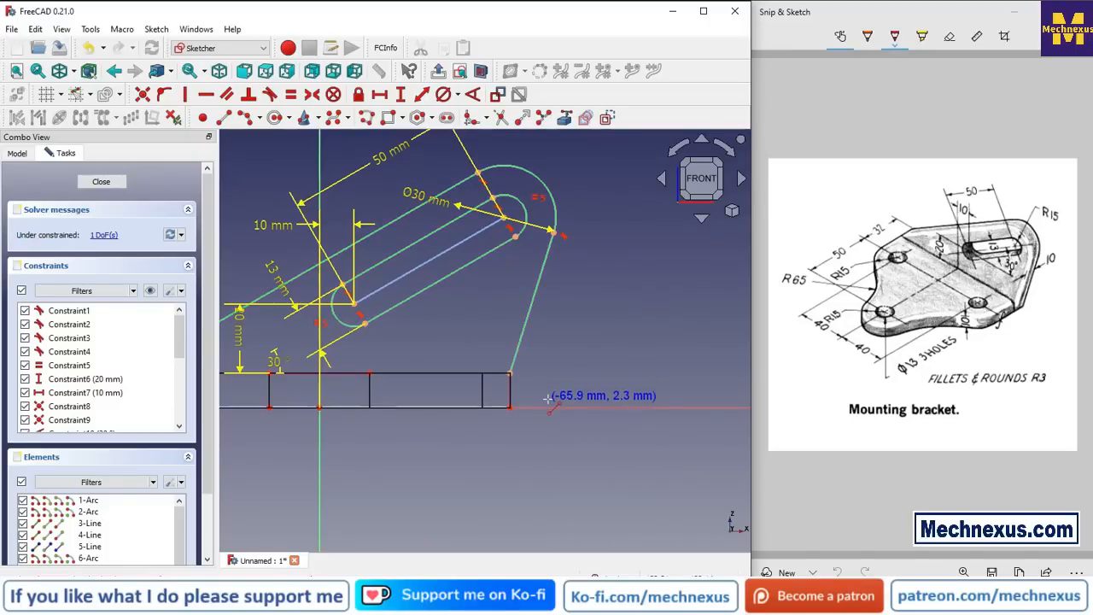
scroll(547, 399, down, 2)
scroll(308, 408, up, 2)
right_click(323, 417)
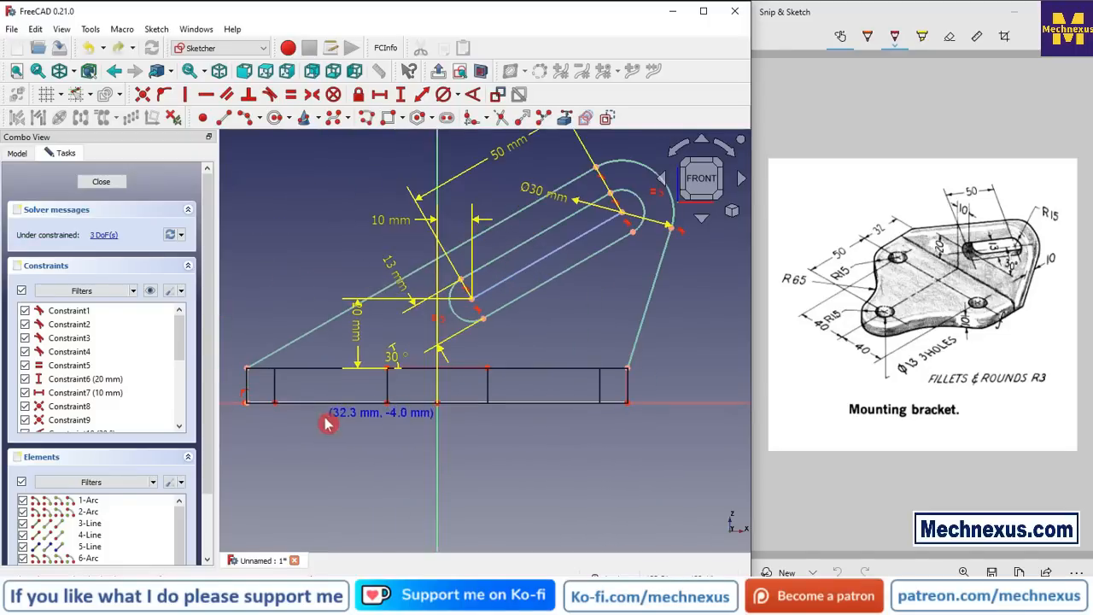
mouse_move(319, 413)
middle_down()
mouse_move(456, 447)
mouse_move(330, 490)
middle_up()
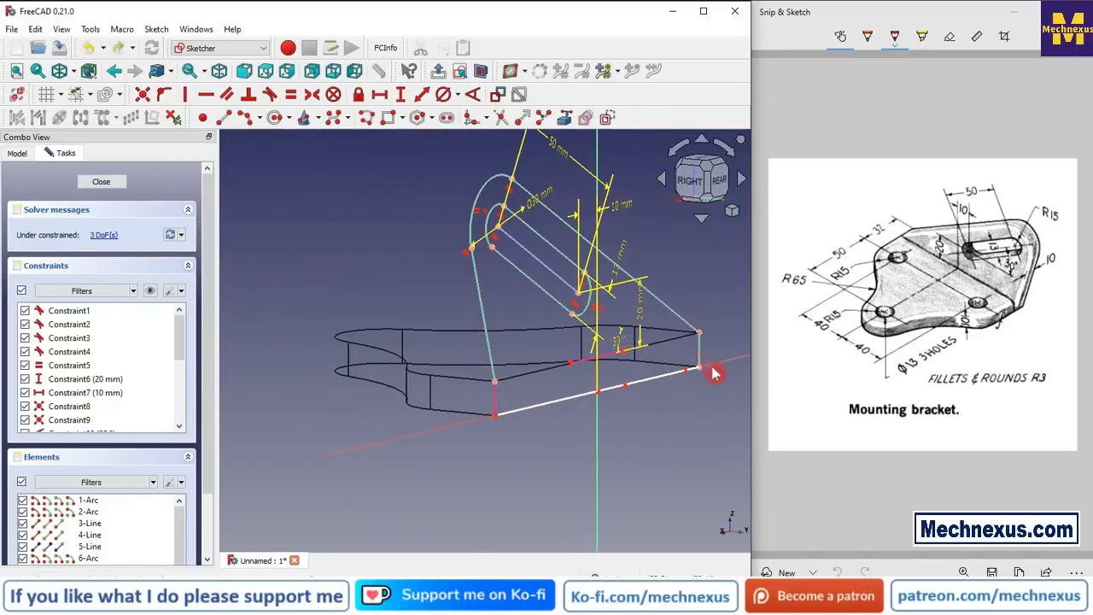
mouse_move(696, 376)
mouse_down()
mouse_move(658, 376)
mouse_move(587, 420)
mouse_move(515, 426)
mouse_up()
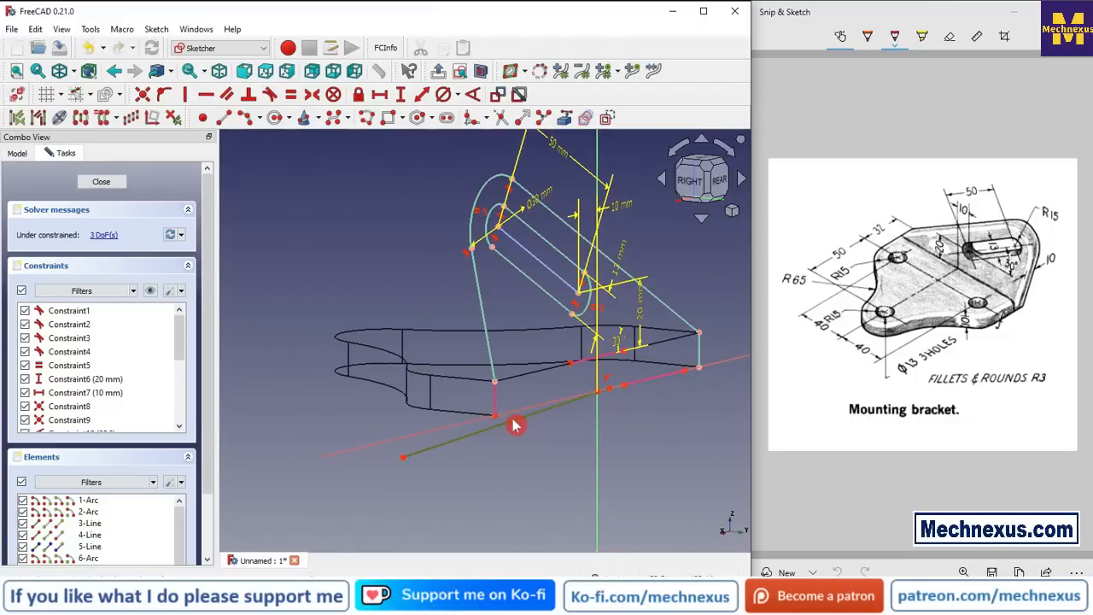
Step: Draw the base line between the plate's lower corners, close the outline with a vertical line at the remaining end, and leave the sketch
click(719, 180)
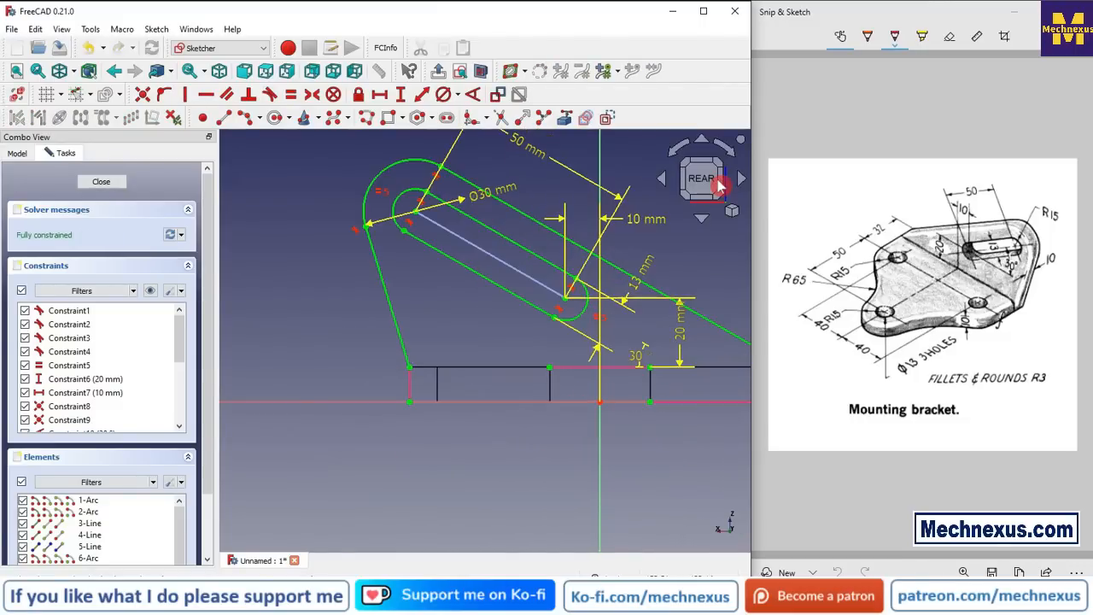
scroll(389, 398, down, 3)
scroll(569, 399, up, 3)
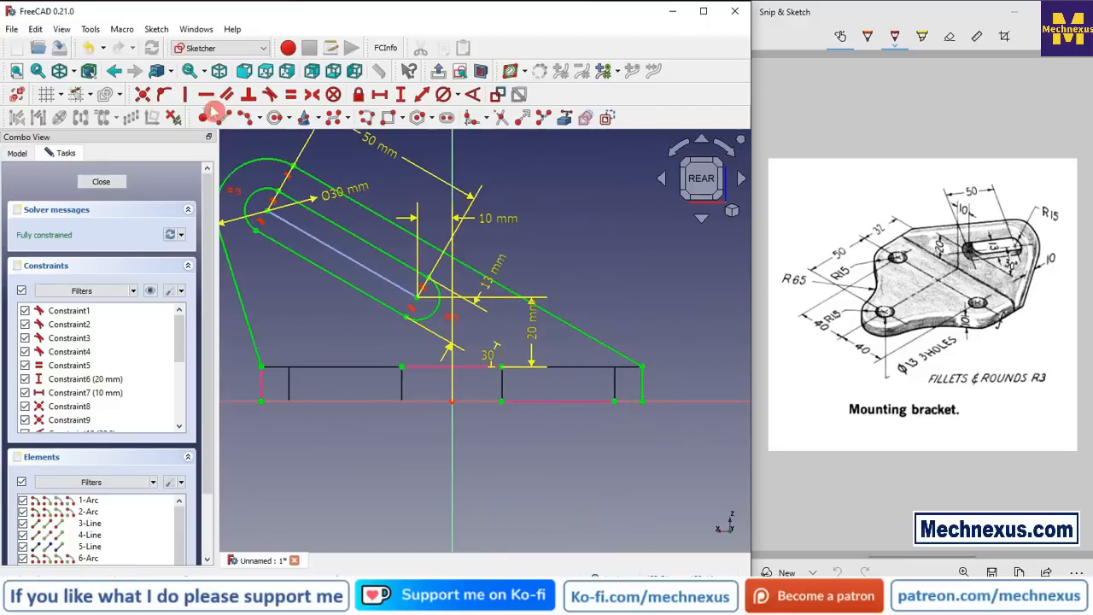
click(260, 402)
click(641, 400)
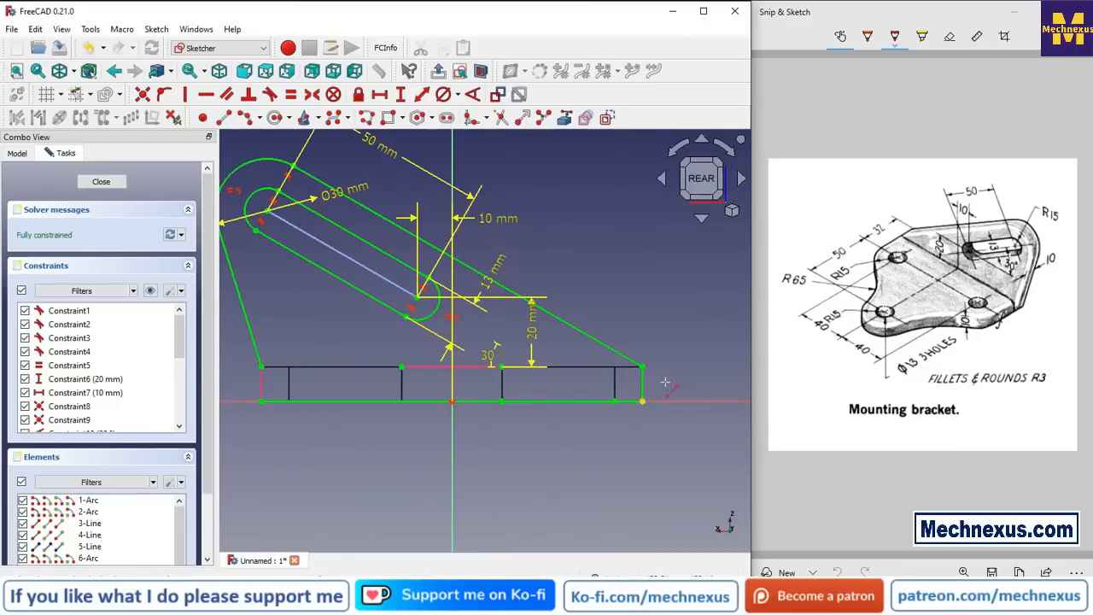
click(260, 401)
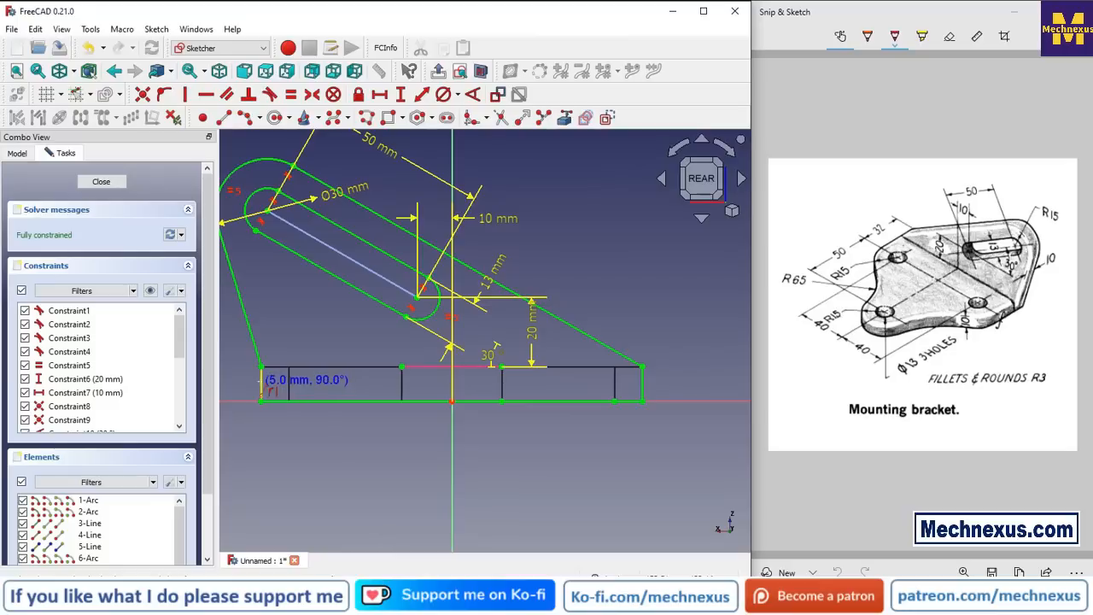
click(260, 367)
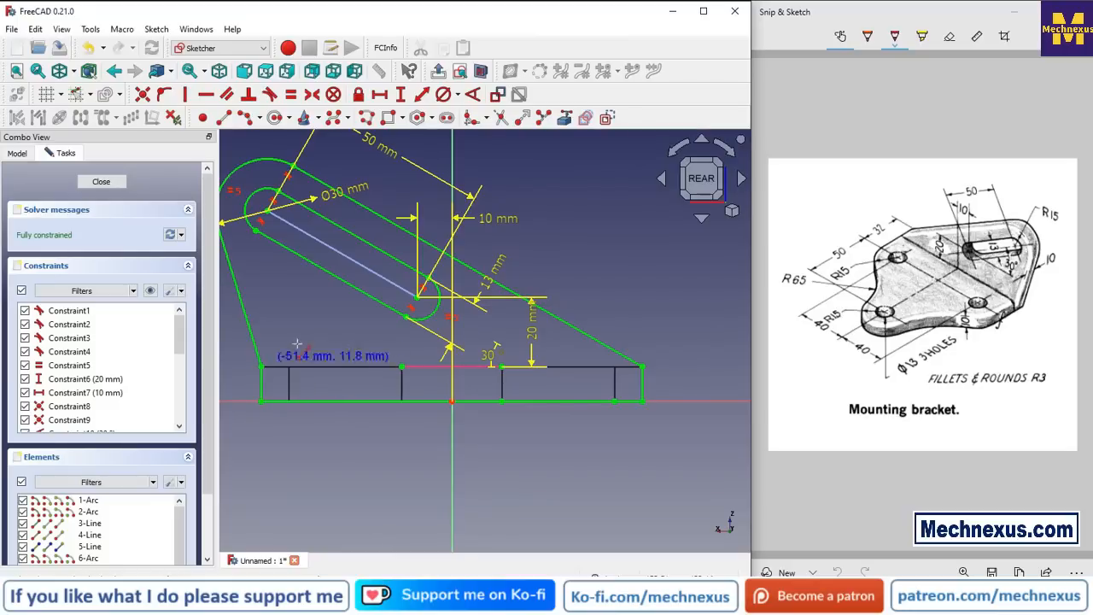
scroll(316, 336, down, 2)
mouse_move(323, 336)
middle_down()
mouse_move(510, 385)
mouse_move(549, 433)
mouse_move(585, 390)
mouse_move(628, 414)
middle_up()
scroll(580, 436, down, 2)
scroll(368, 335, up, 3)
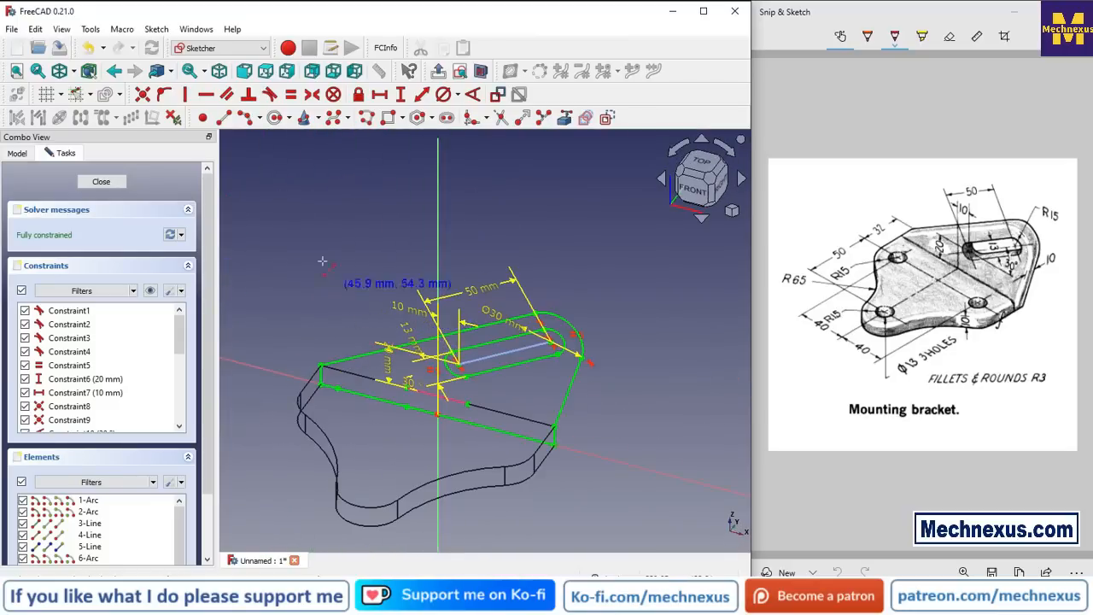
click(111, 184)
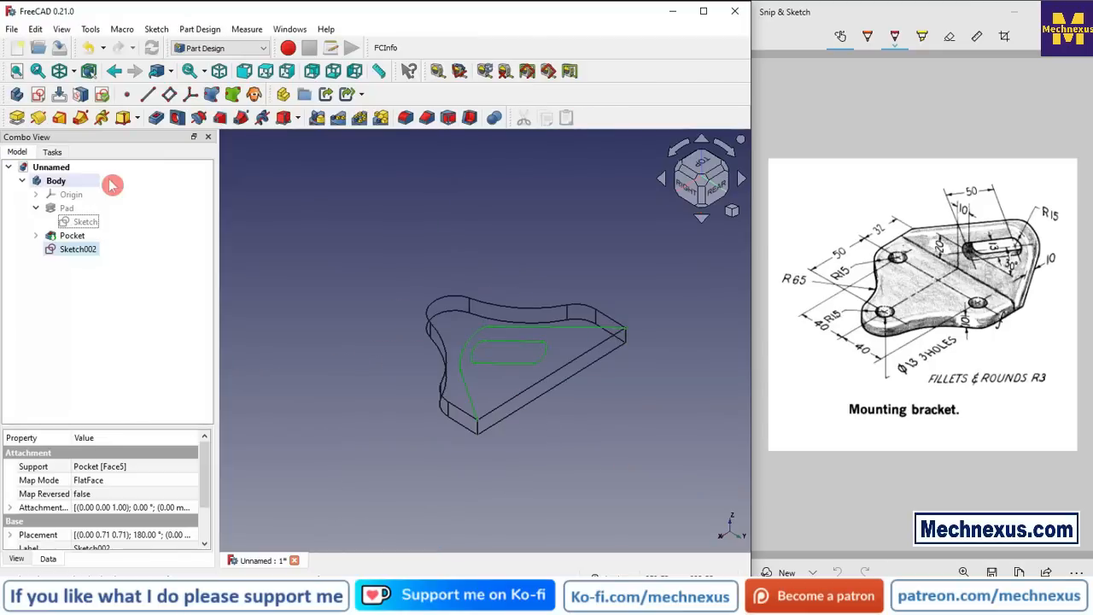
Step: Show the model in isometric view with the Flat lines display style
click(737, 215)
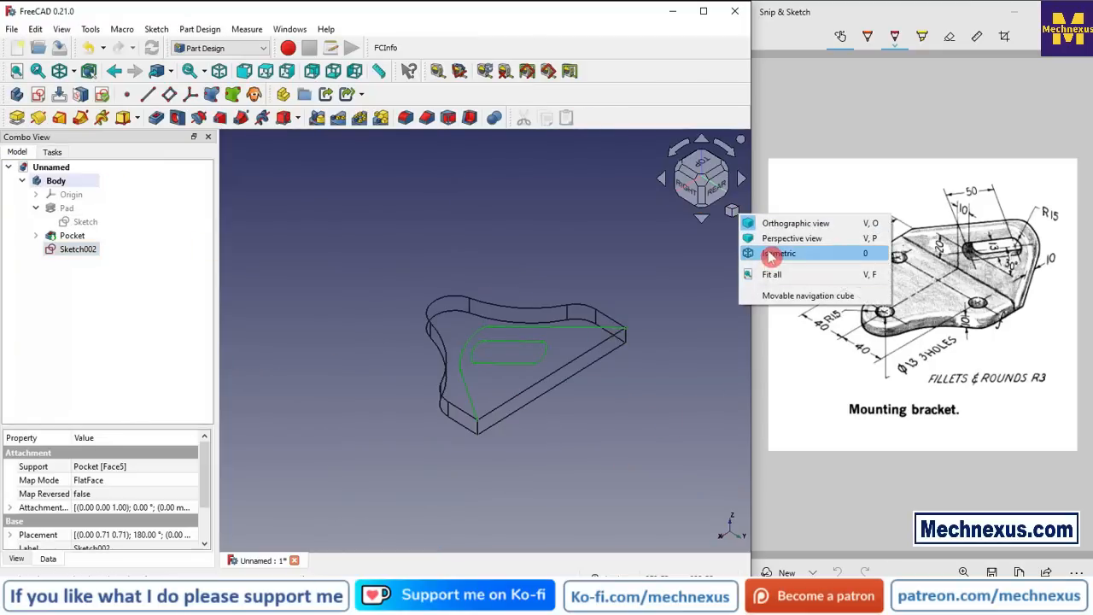
click(772, 252)
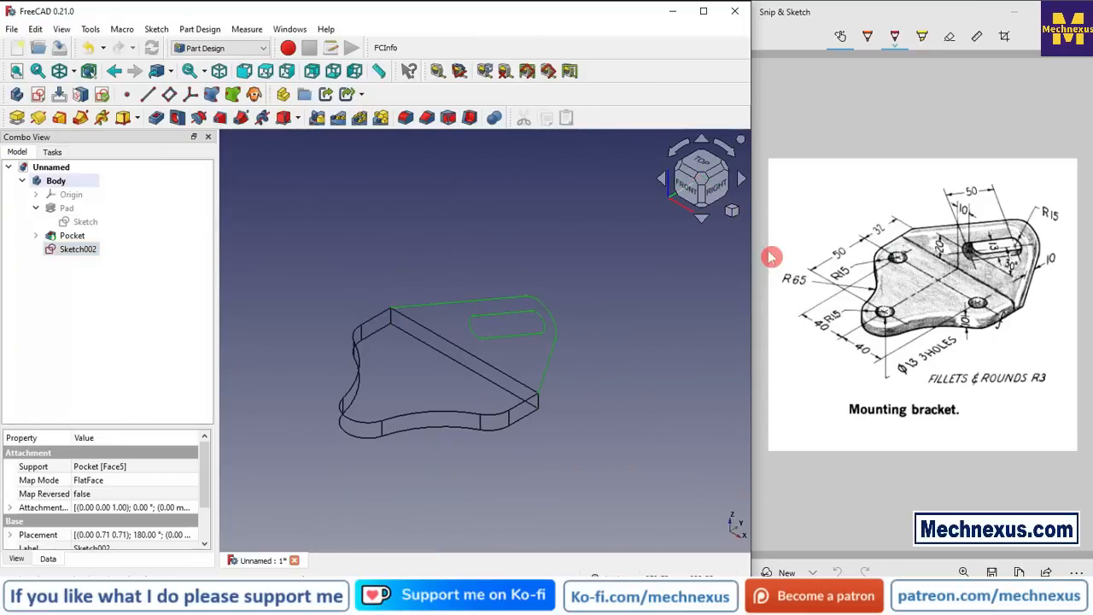
click(73, 71)
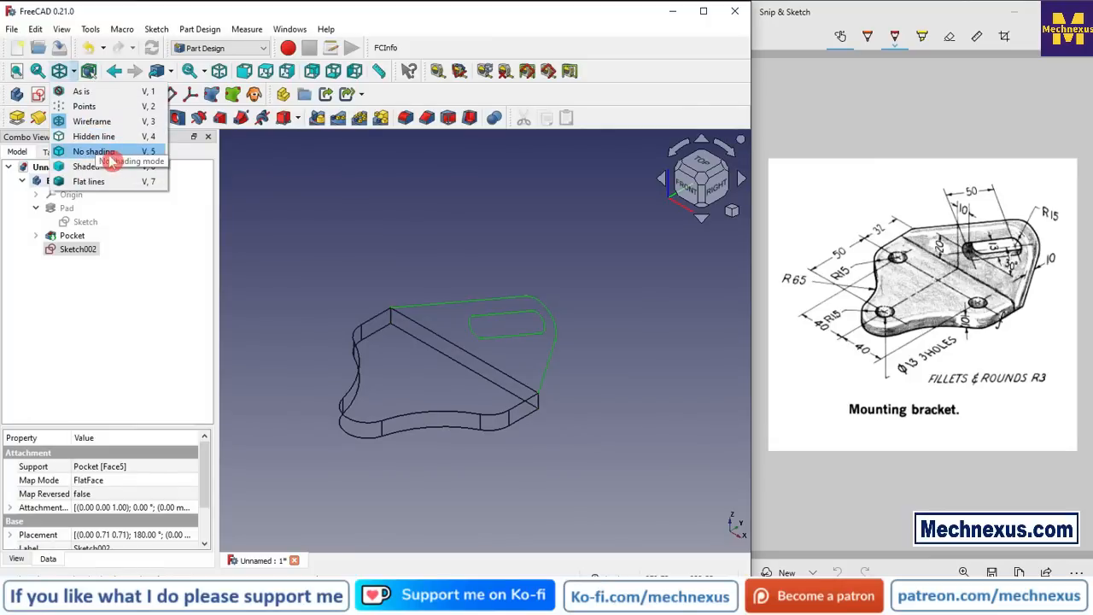
click(107, 181)
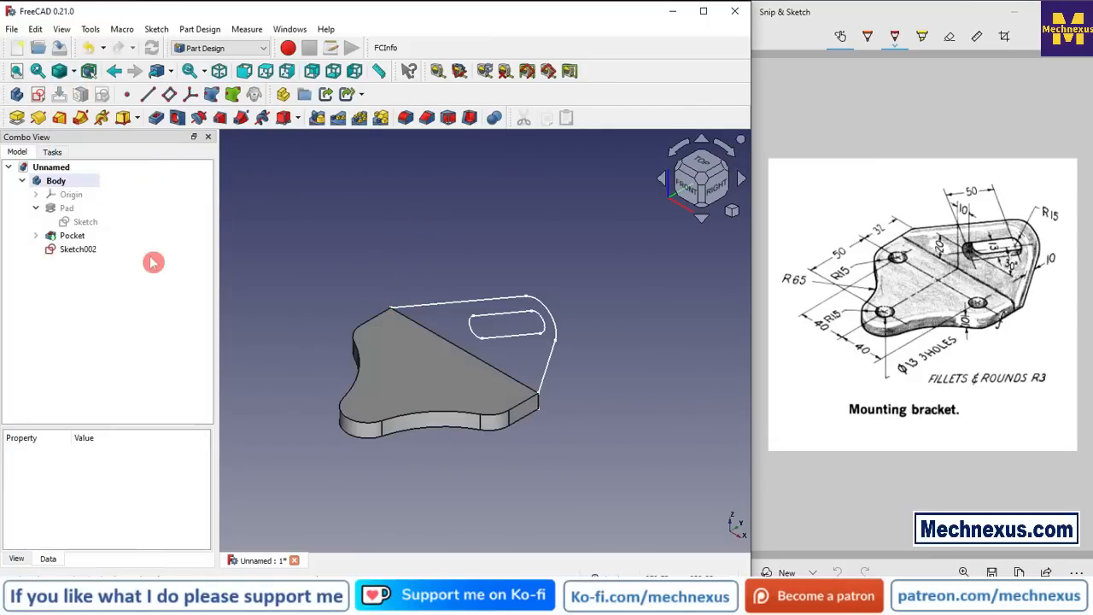
Step: Pad the upright flange sketch 10 mm along its normal
click(75, 249)
click(17, 118)
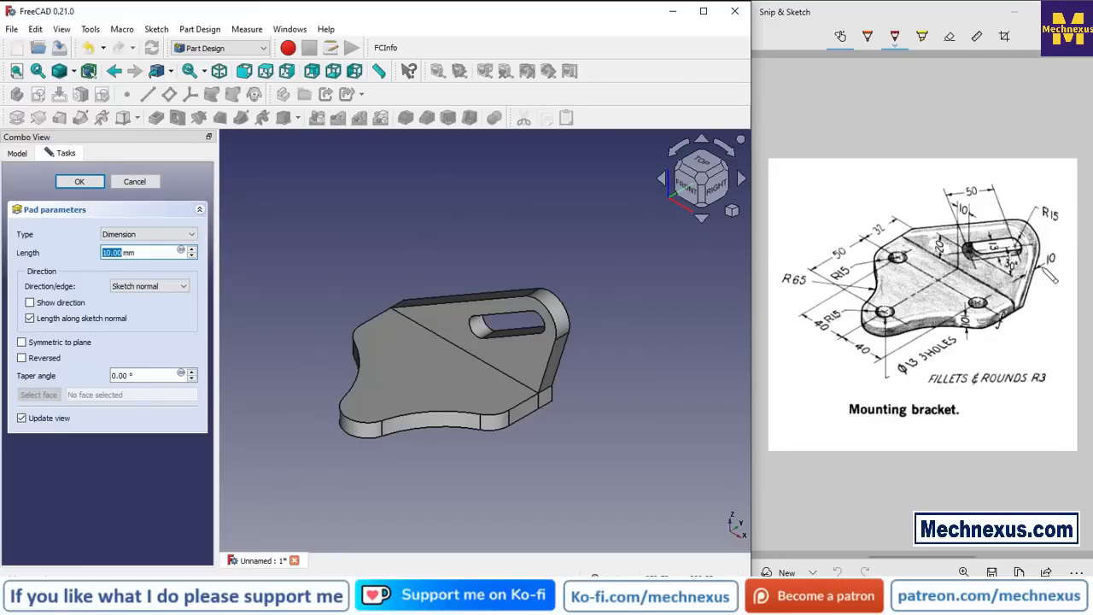
click(84, 181)
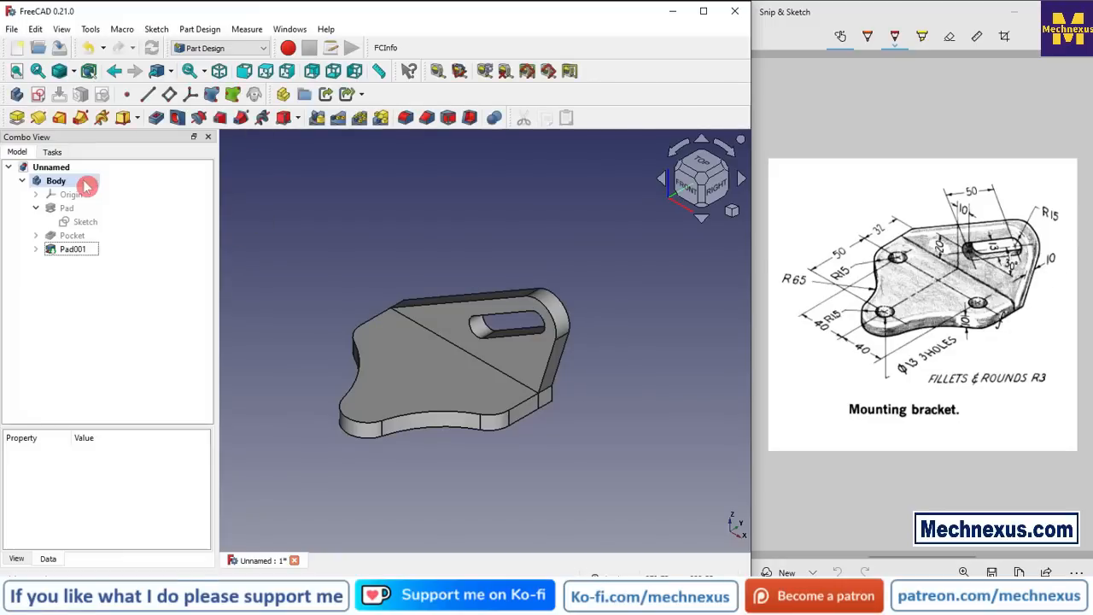
Step: Start a sketch on the plate's top face and link its three convex corner arcs as external geometry
scroll(495, 259, down, 1)
scroll(515, 418, up, 2)
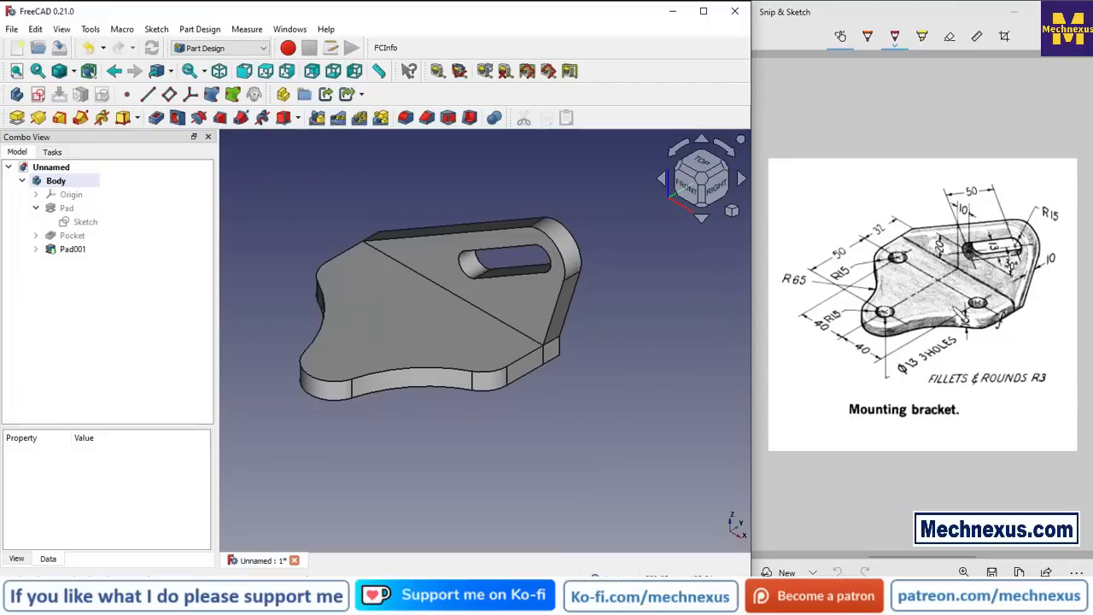
click(424, 308)
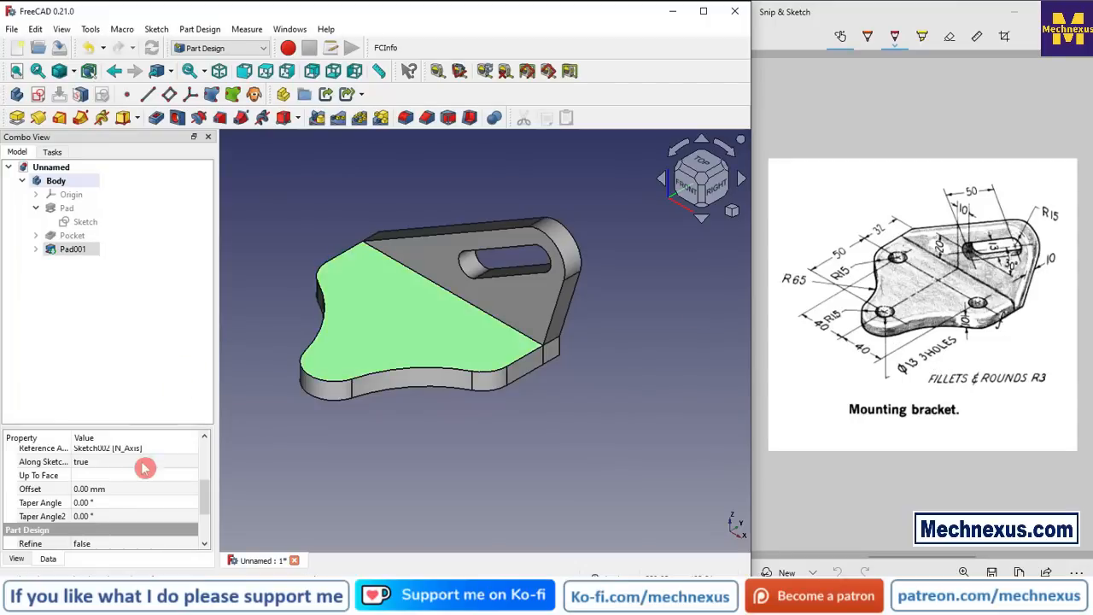
click(39, 95)
scroll(623, 354, down, 2)
scroll(376, 392, up, 2)
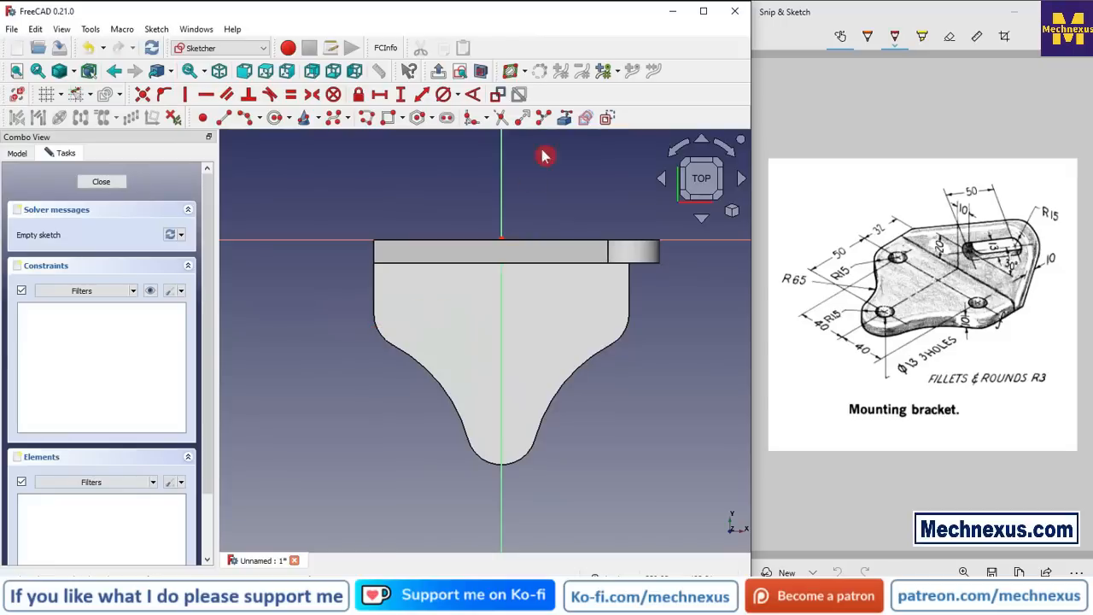
click(564, 117)
click(621, 332)
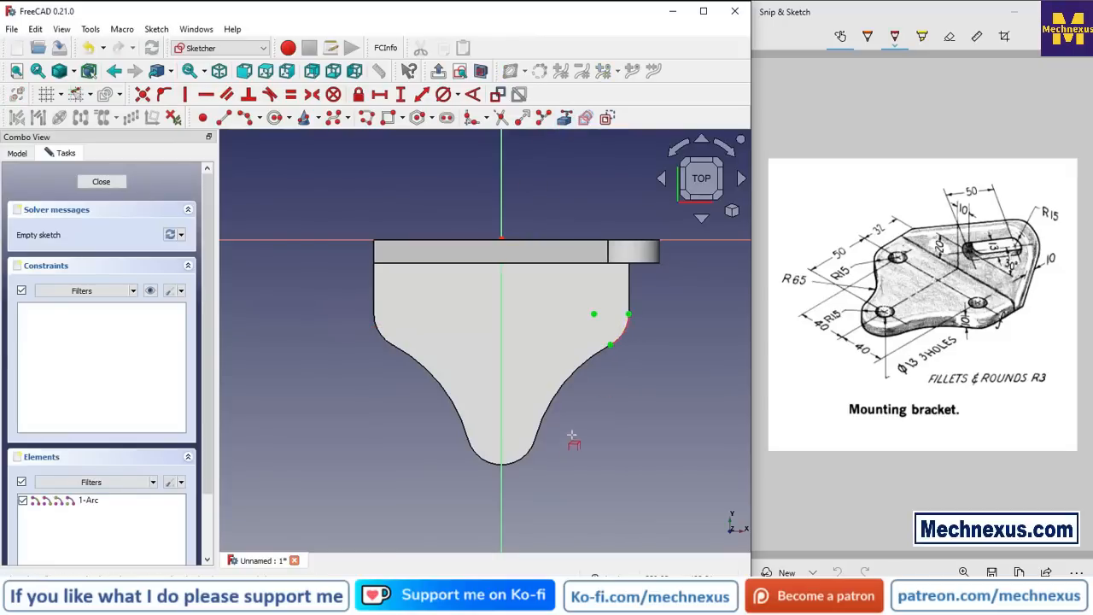
click(527, 461)
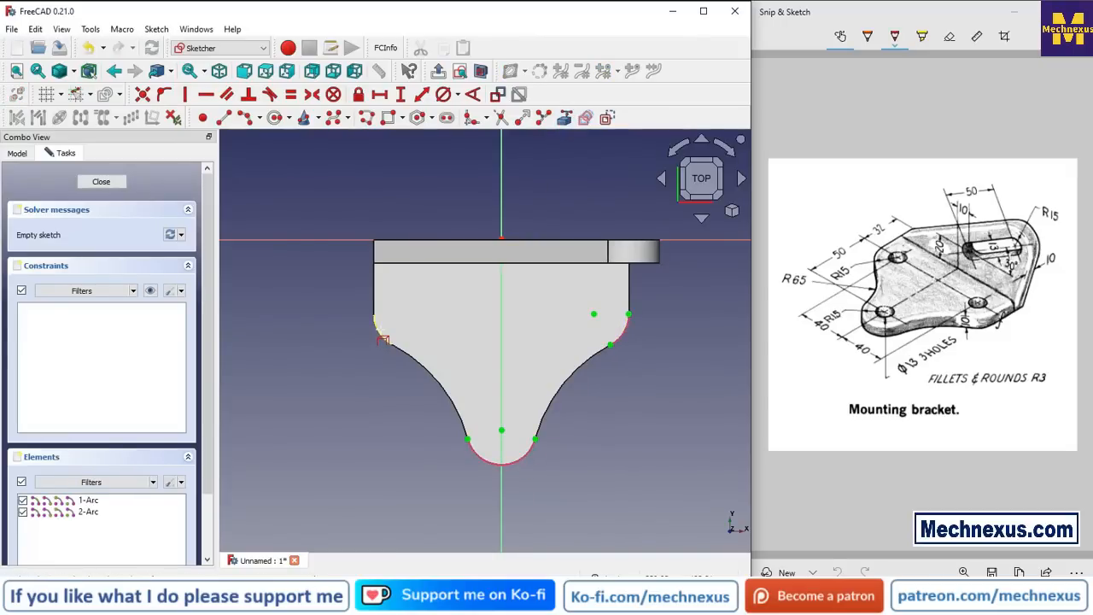
click(378, 335)
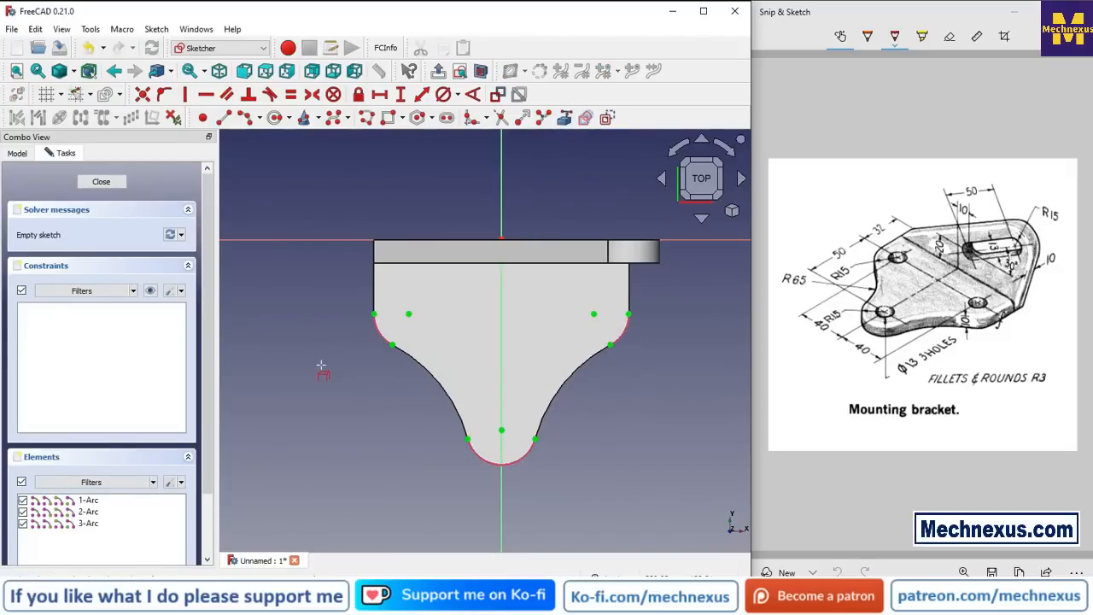
Step: Draw three circles with radii of about 9 to 10 mm, each centred on one of the linked corner arcs' centres
click(275, 121)
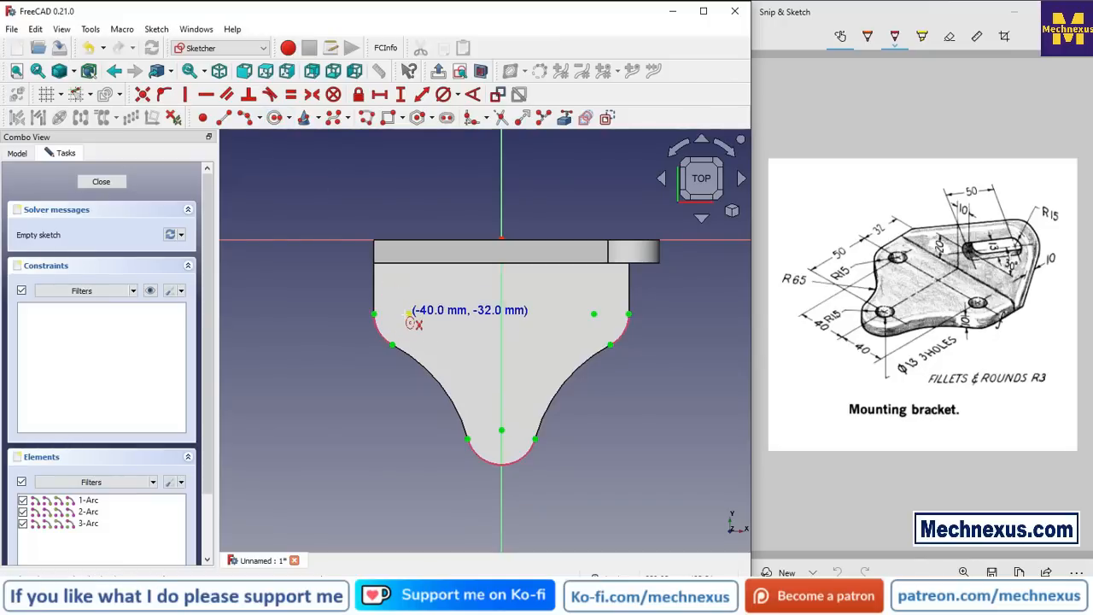
click(408, 313)
click(422, 330)
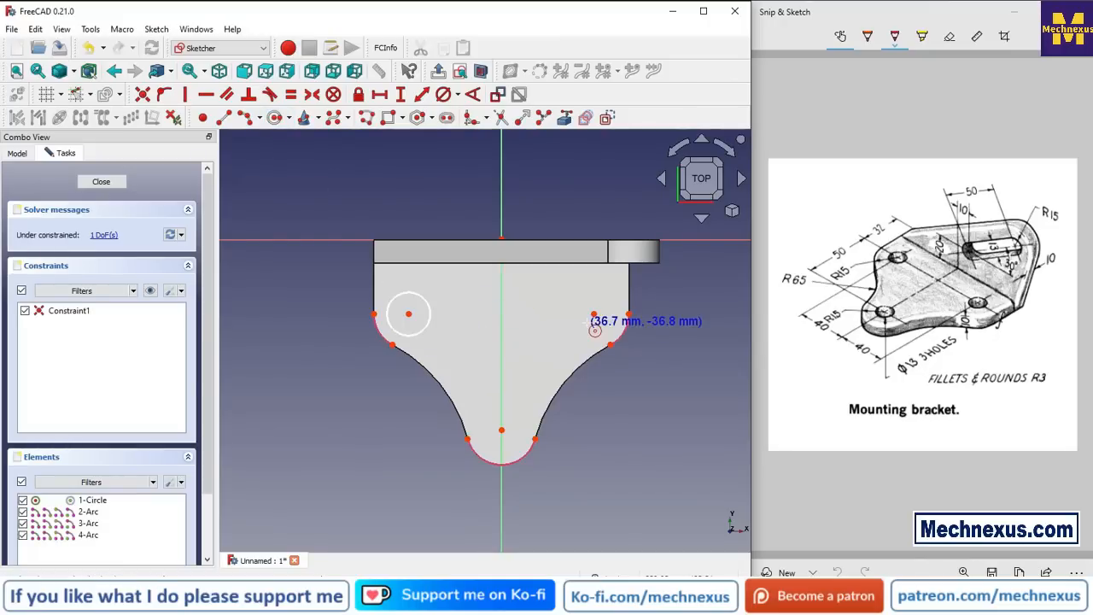
click(594, 313)
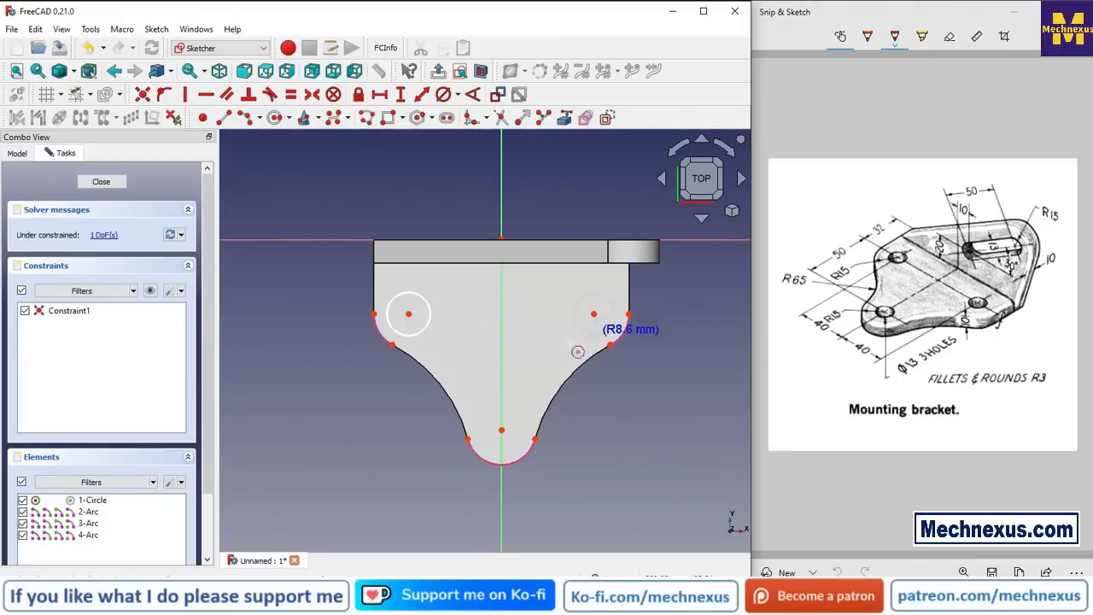
click(577, 351)
click(501, 429)
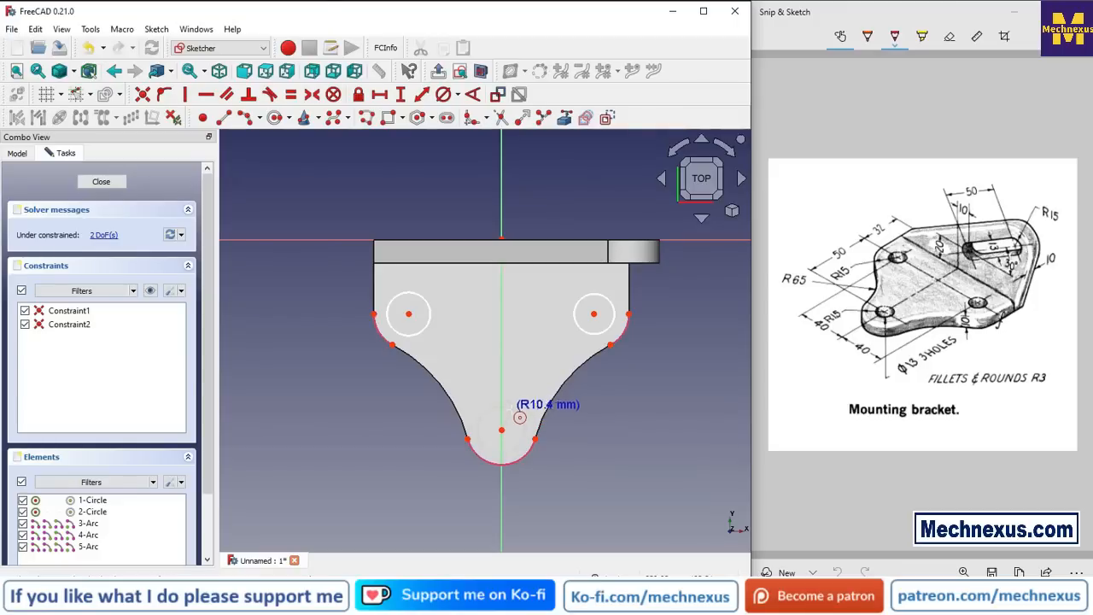
click(514, 410)
click(633, 420)
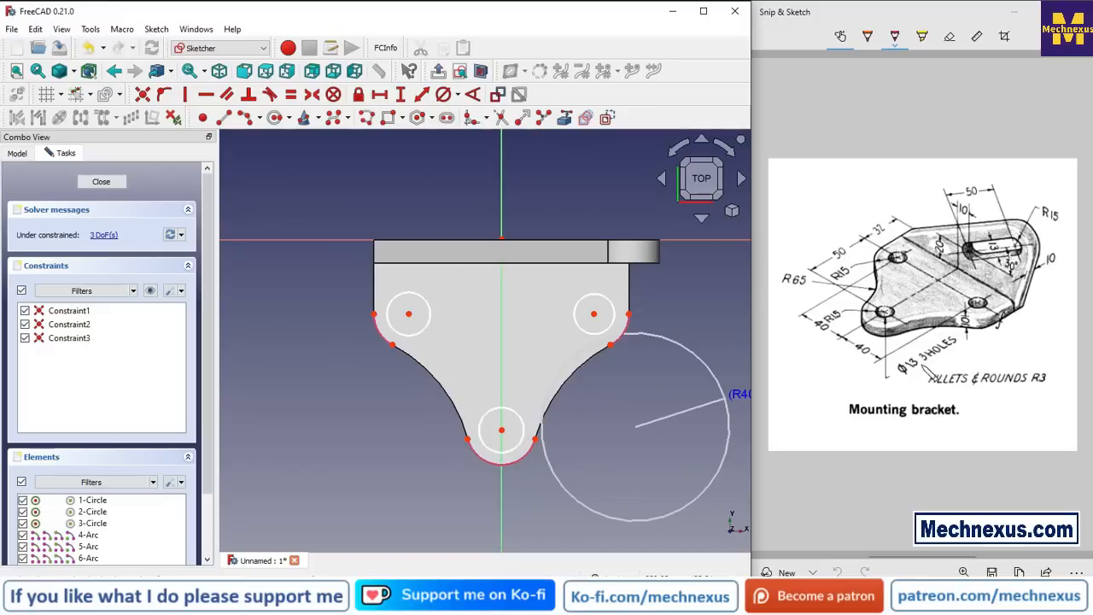
right_click(629, 416)
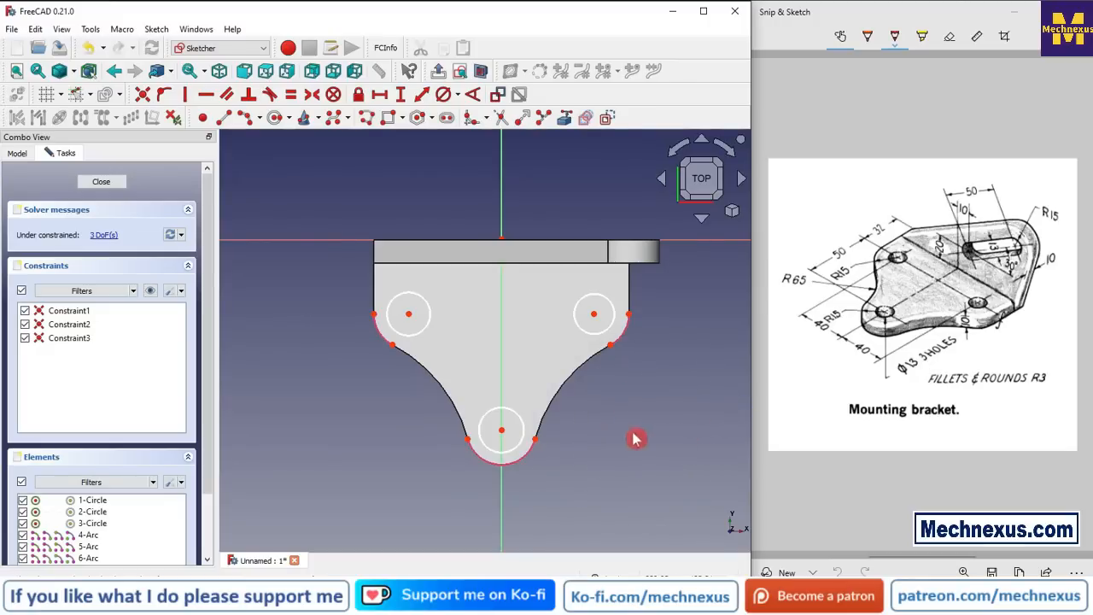
Step: Set the diameter of the circle at the plate's upper-left corner to 13 mm
click(426, 306)
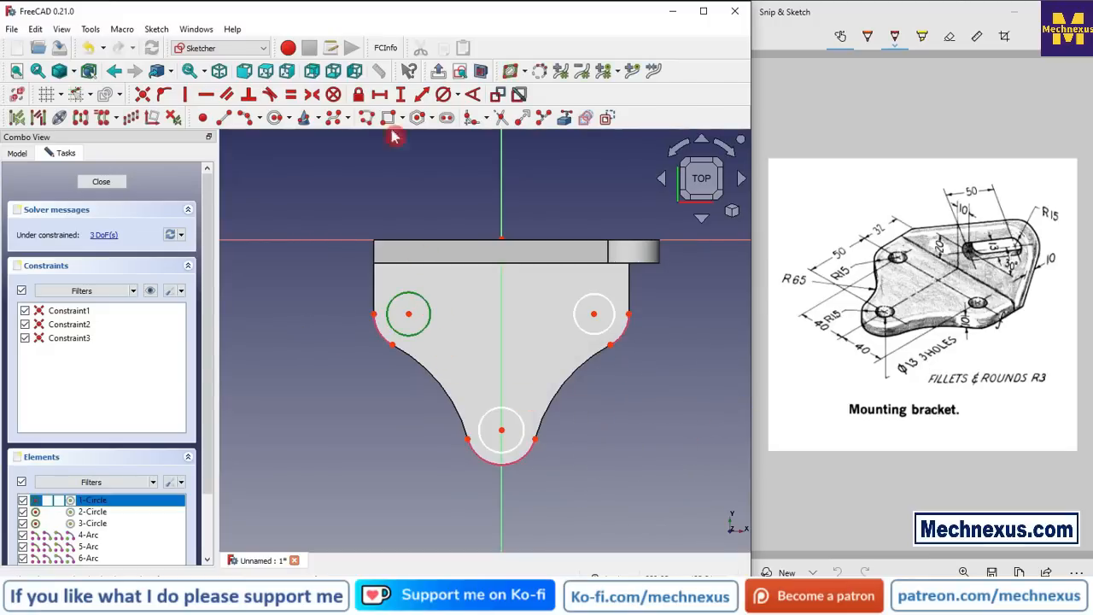
click(443, 94)
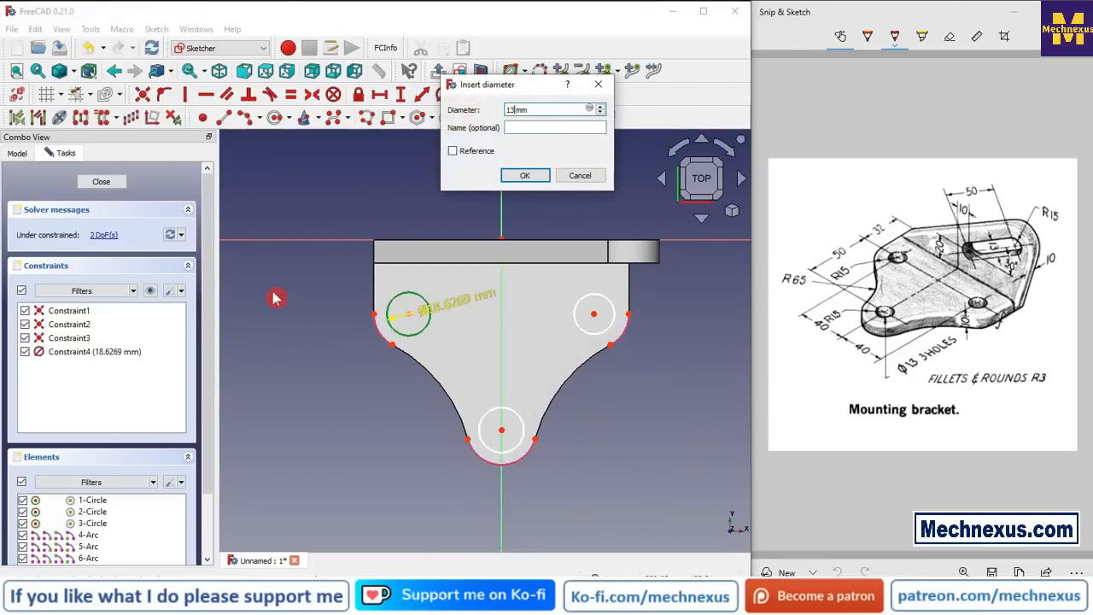
key(Return)
scroll(447, 303, up, 2)
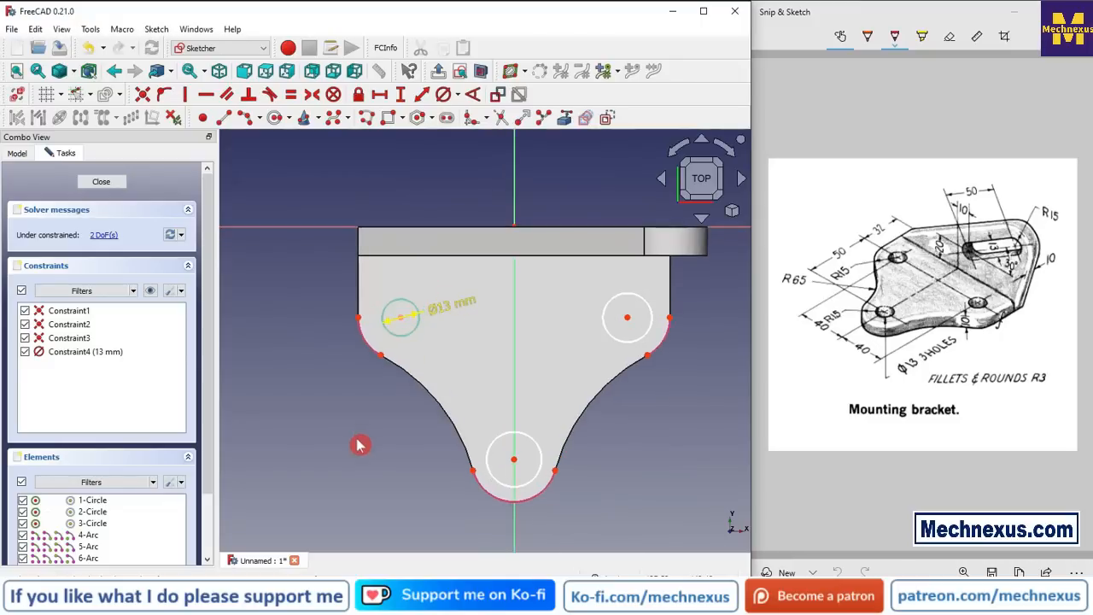
Step: Constrain all three hole circles to equal size and close the sketch
click(418, 328)
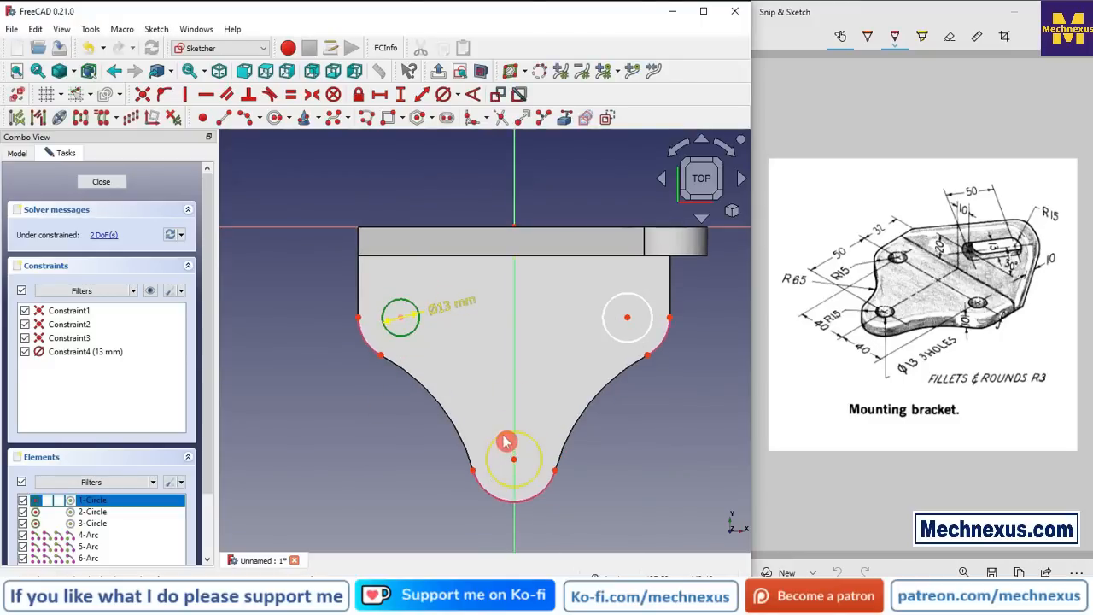
click(506, 441)
click(637, 343)
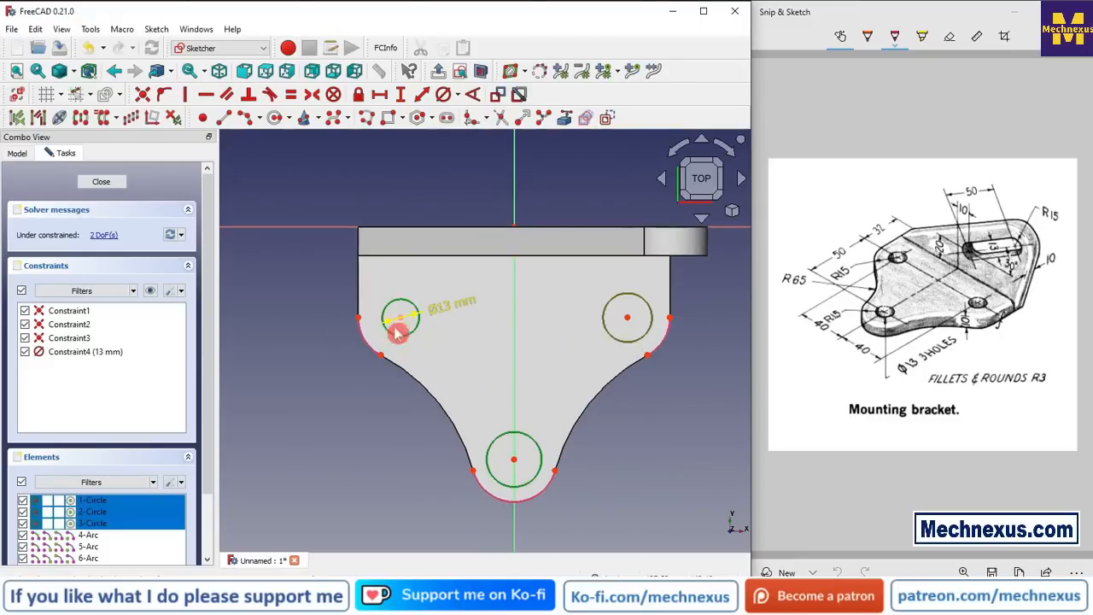
click(292, 96)
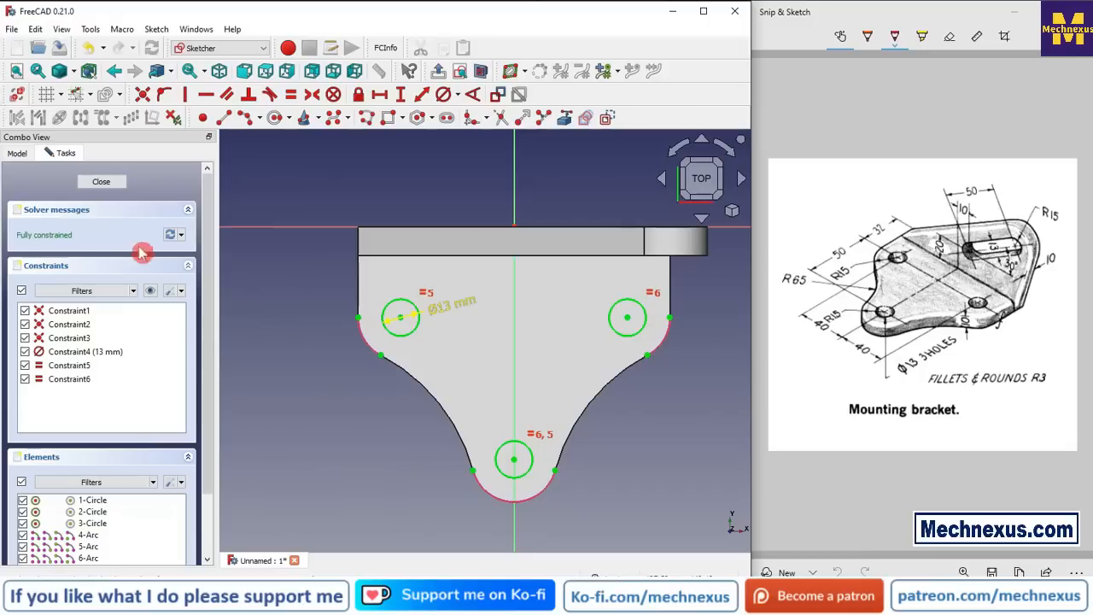
click(101, 184)
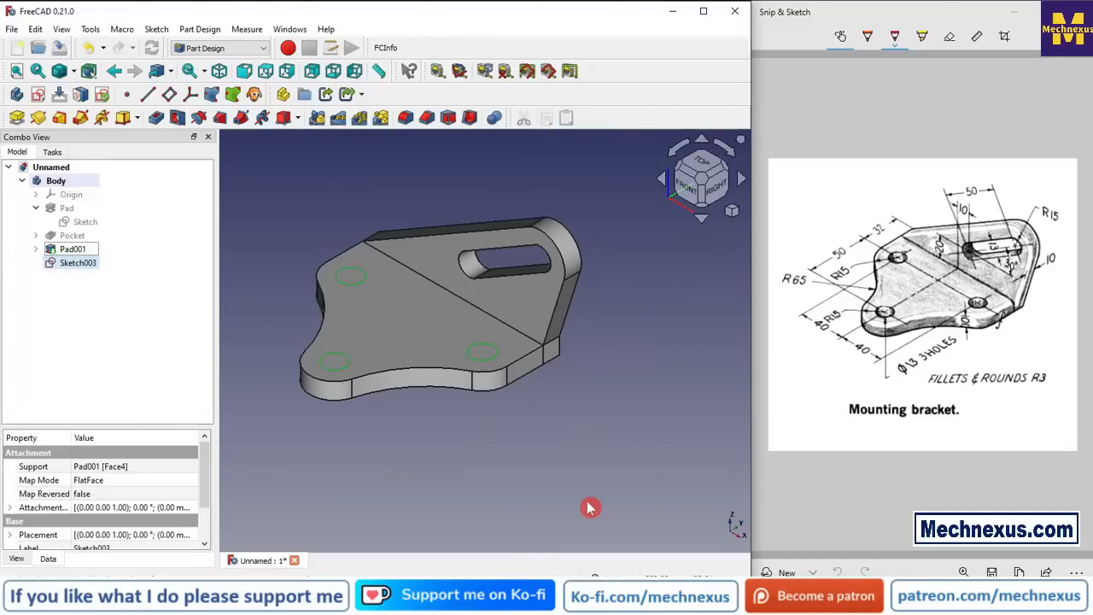
Step: Pocket the three-circle sketch all the way through the base plate
scroll(590, 506, down, 1)
scroll(349, 387, up, 1)
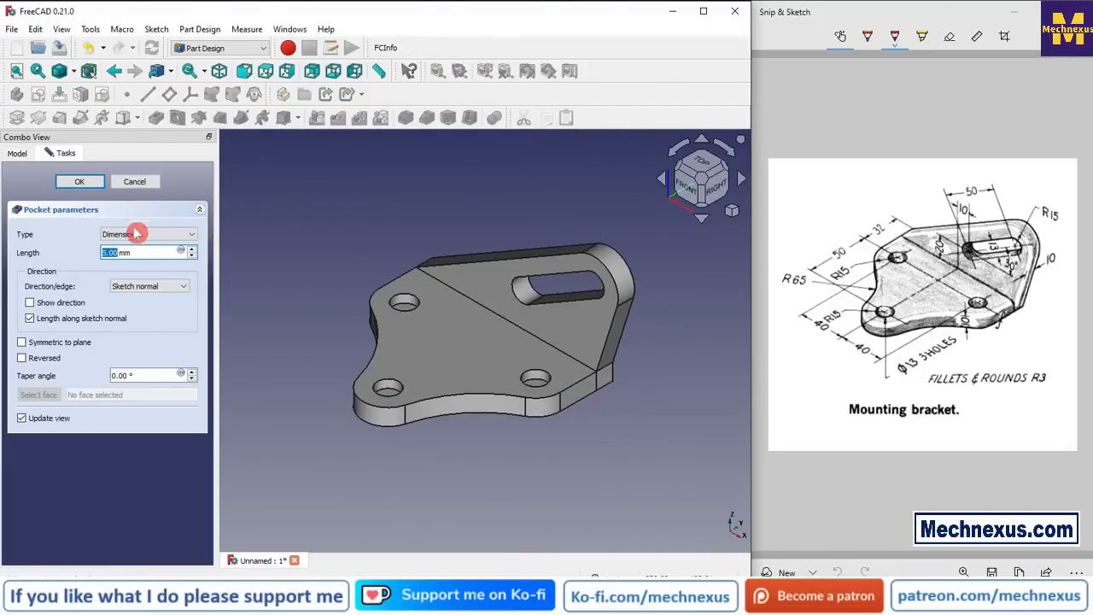
click(138, 235)
click(135, 254)
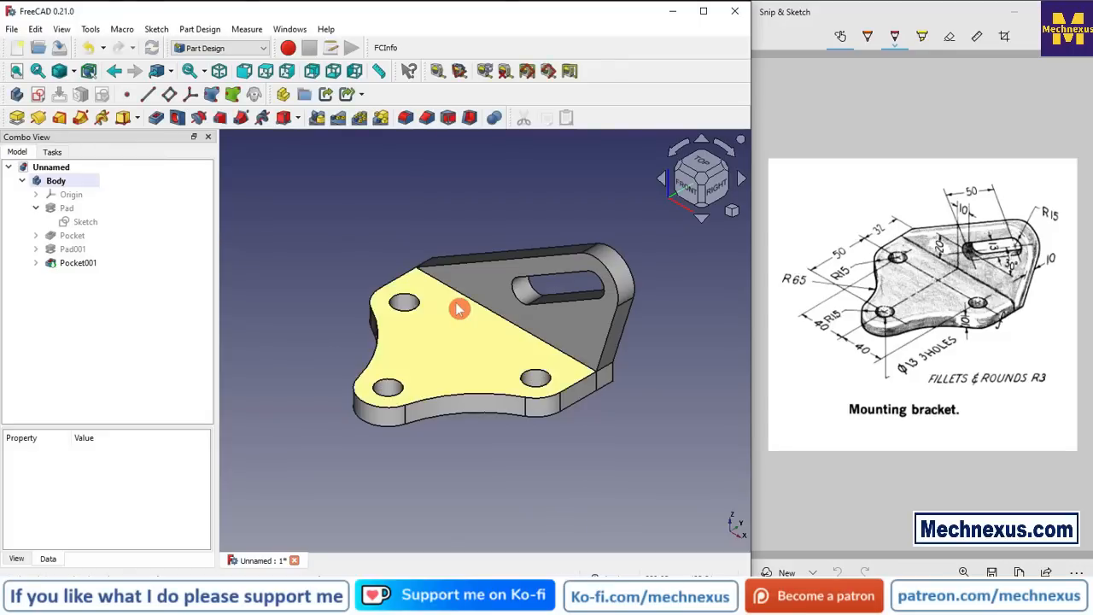
Step: Inspect the bracket's holes, slot and flange from several angles, return to the isometric view and compare it with the drawing
mouse_move(463, 355)
middle_down()
mouse_move(505, 361)
mouse_move(483, 330)
mouse_move(582, 404)
mouse_move(567, 419)
mouse_move(504, 361)
middle_up()
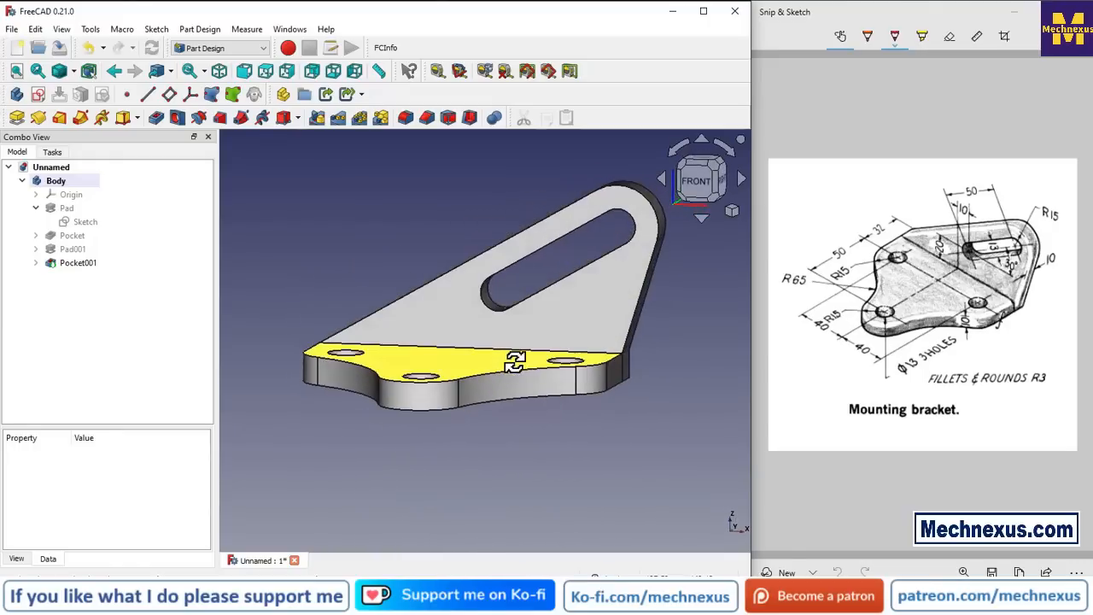
mouse_move(585, 379)
middle_down()
mouse_move(532, 446)
mouse_move(480, 408)
mouse_move(469, 413)
mouse_move(497, 418)
middle_up()
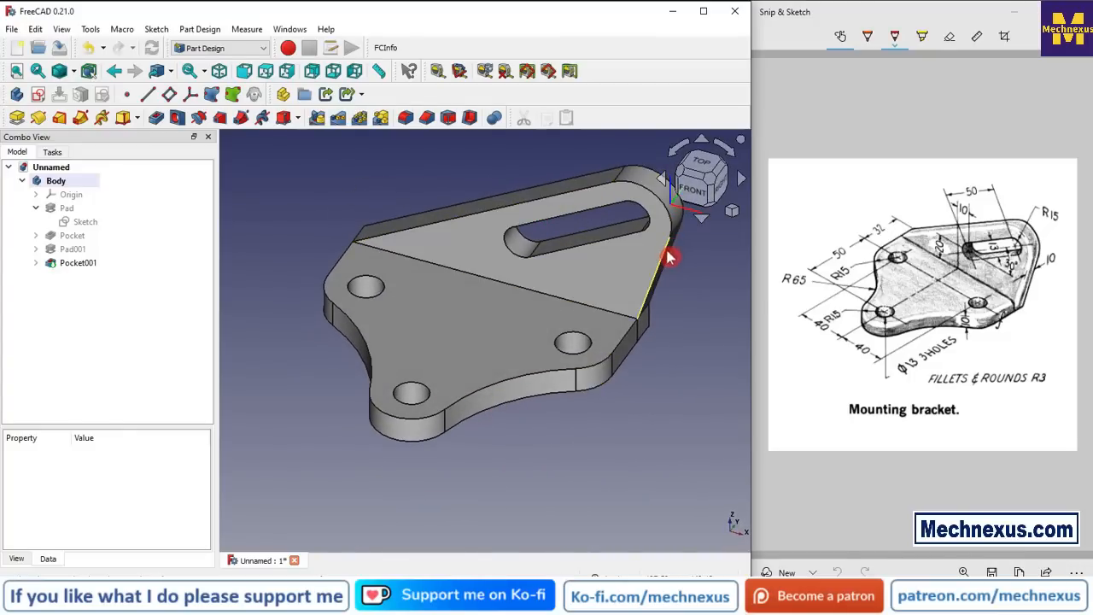
mouse_move(612, 344)
middle_down()
mouse_move(459, 325)
mouse_move(500, 325)
mouse_move(615, 363)
middle_up()
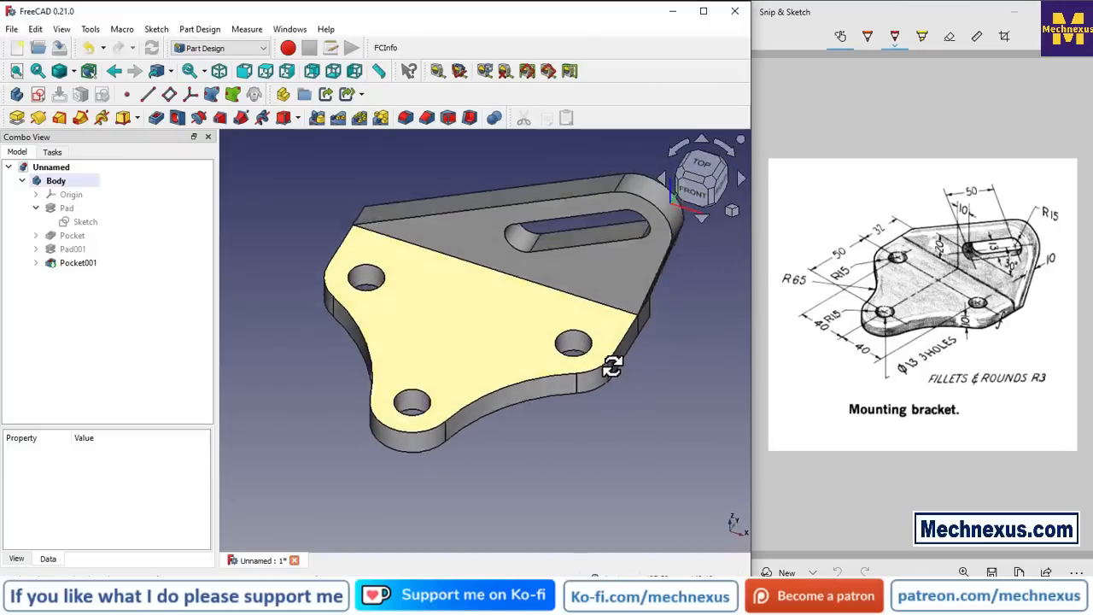
click(732, 211)
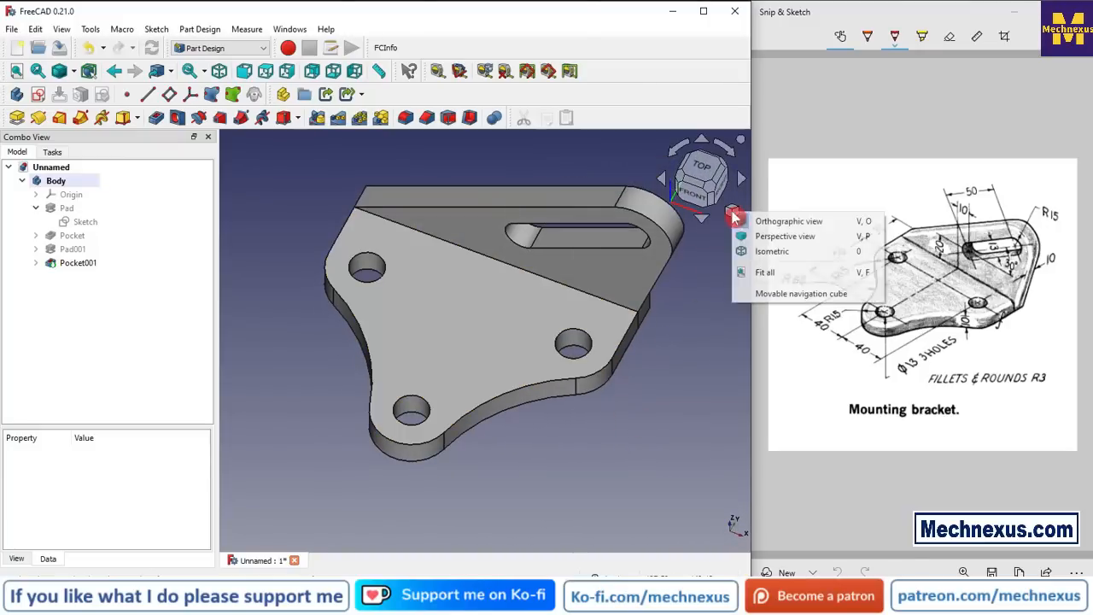
click(775, 254)
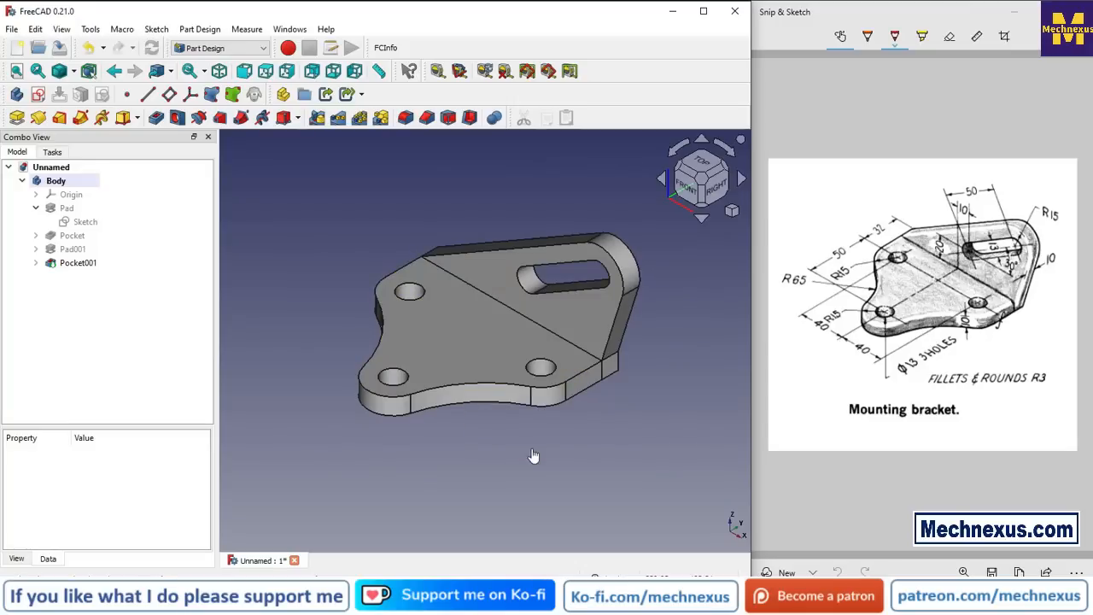
click(1056, 309)
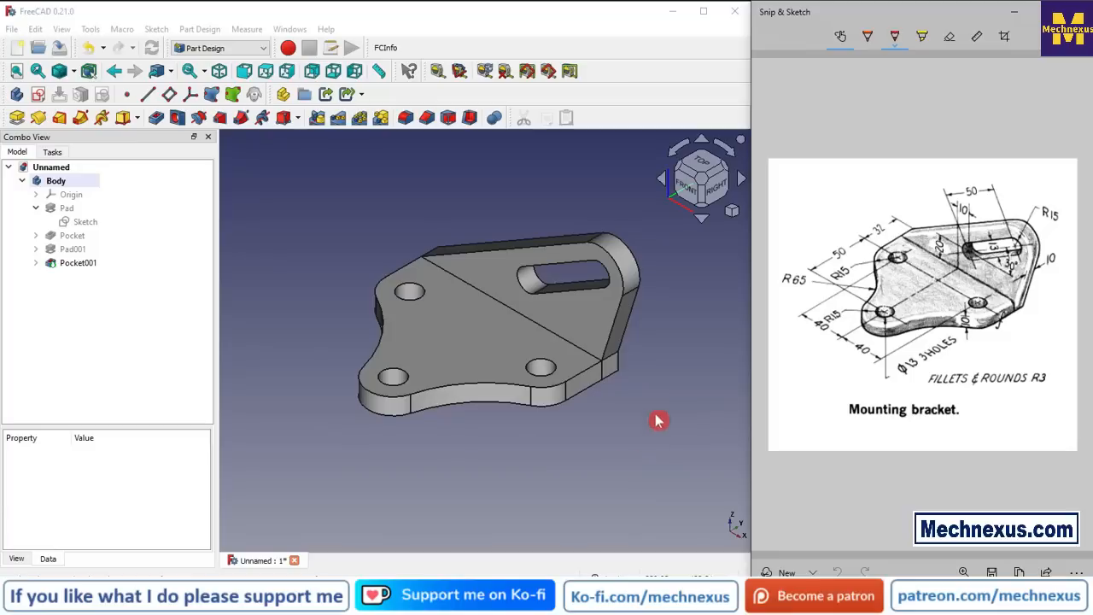
scroll(659, 408, up, 1)
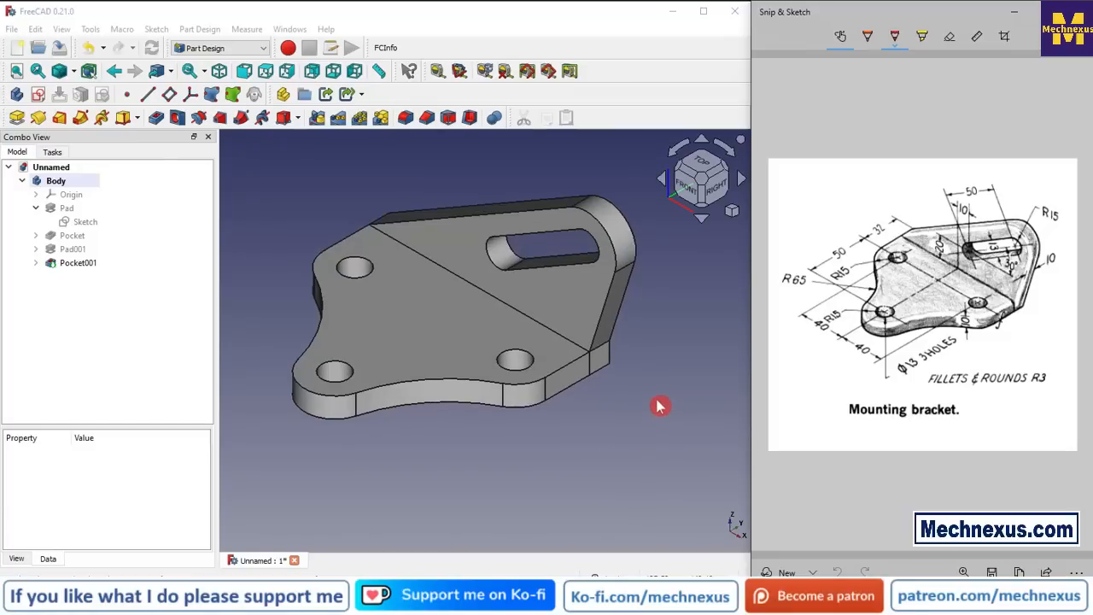